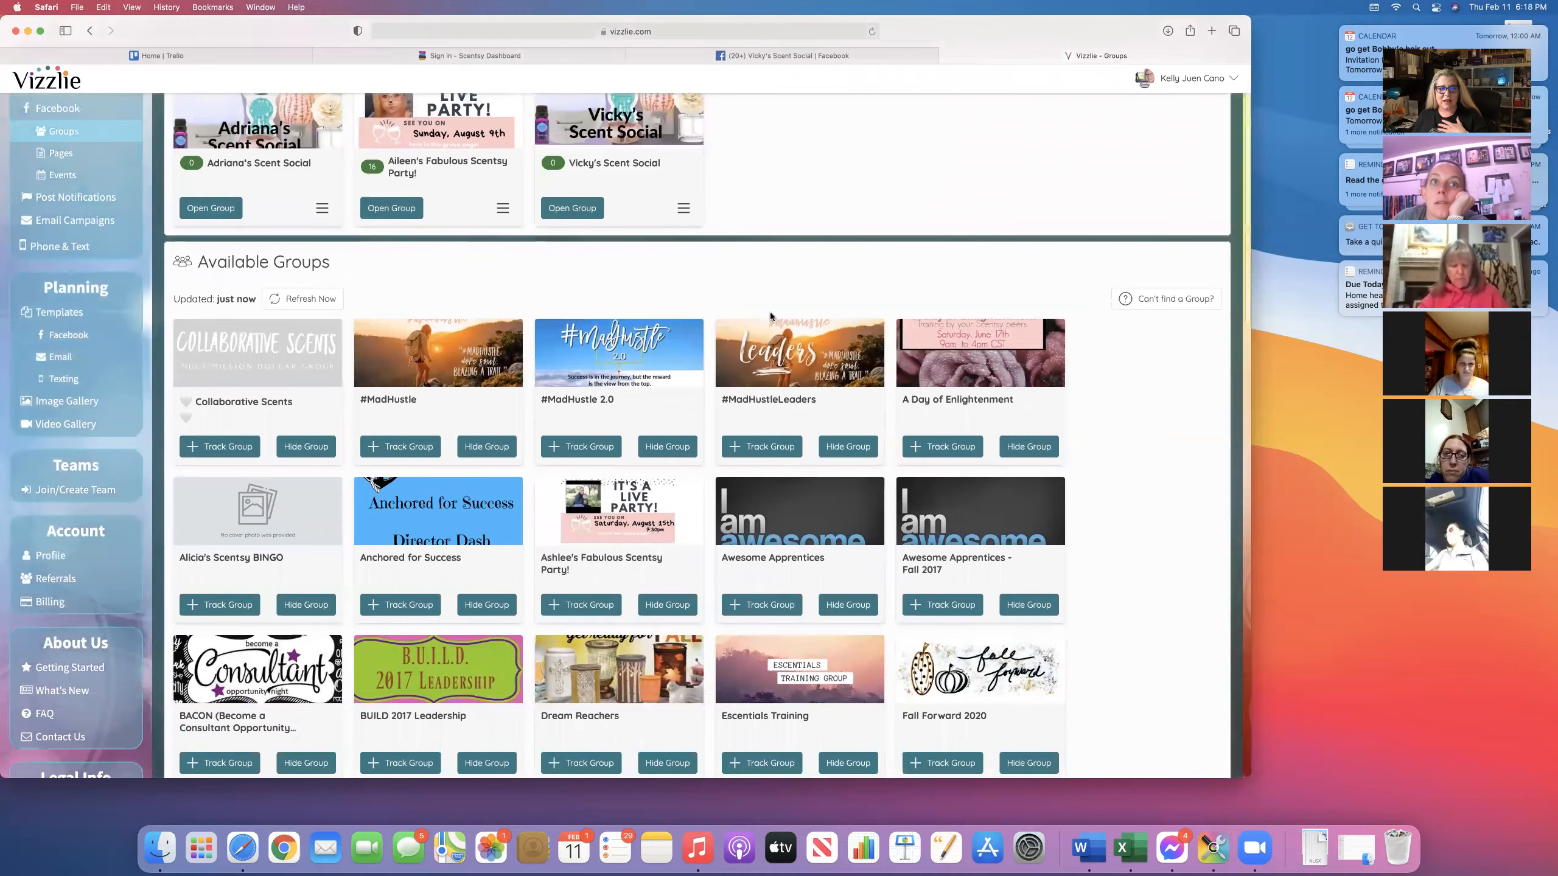
Look through the available Facebook groups and open the third tracked group, the last Scent Social party
scroll(771, 315, down, 10)
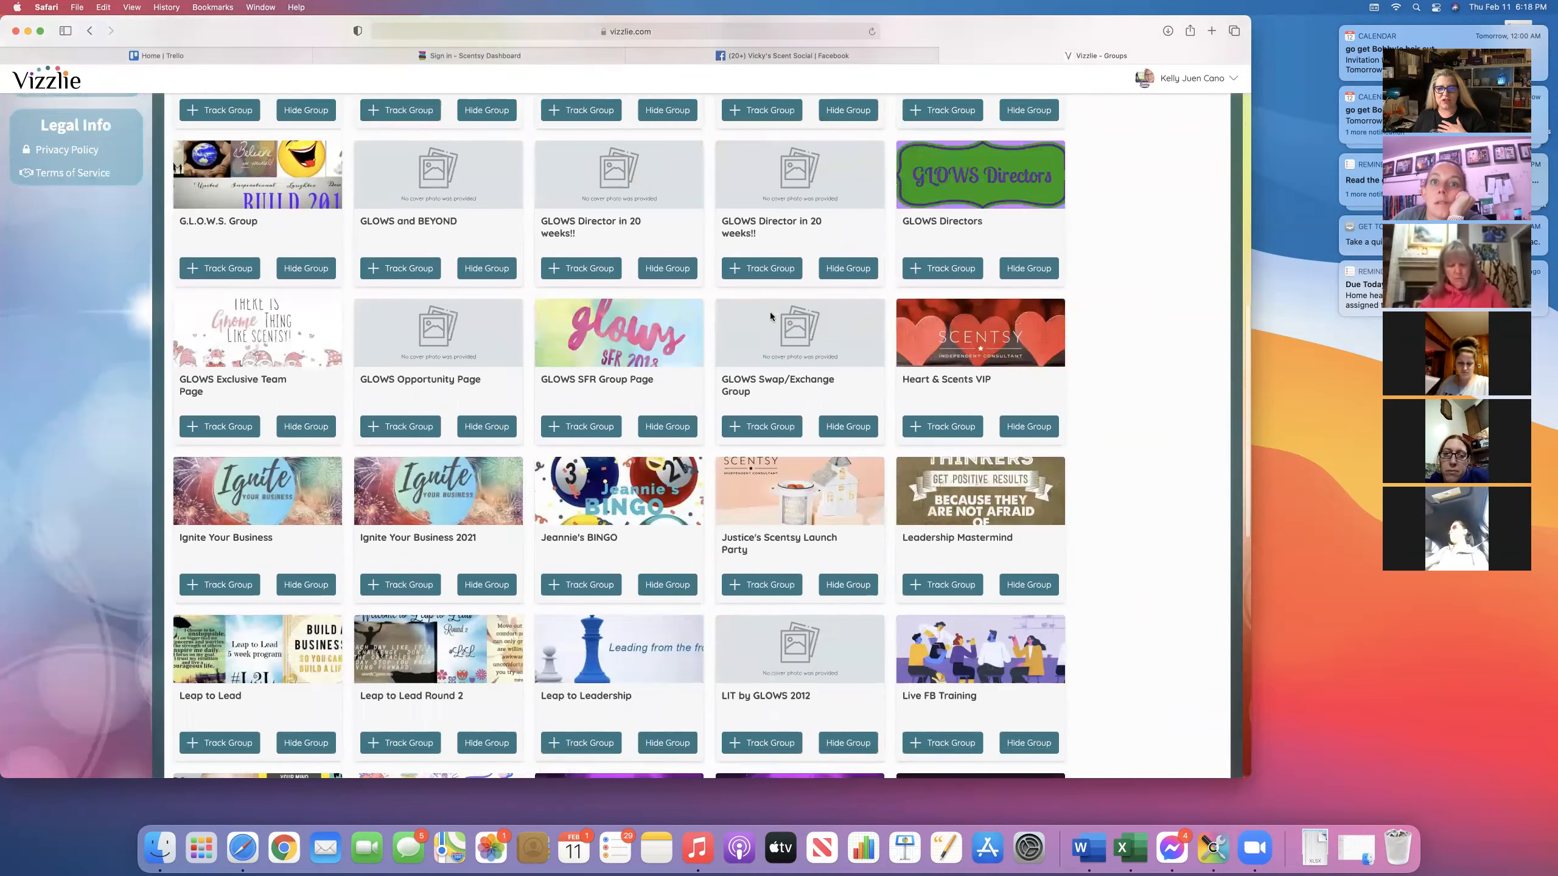
scroll(770, 315, up, 15)
scroll(771, 316, up, 4)
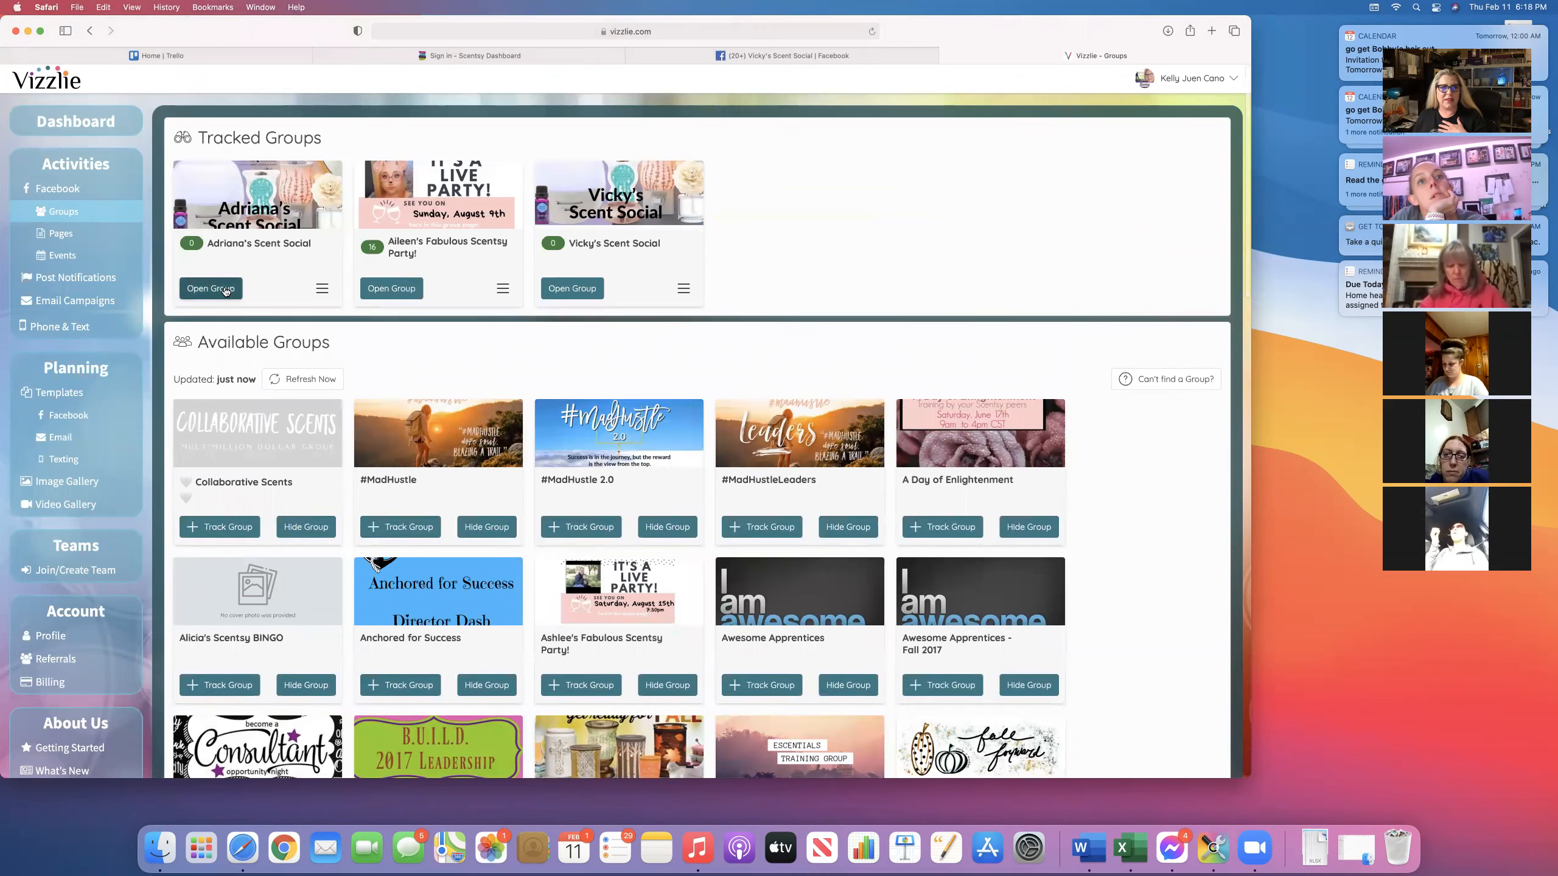
click(563, 292)
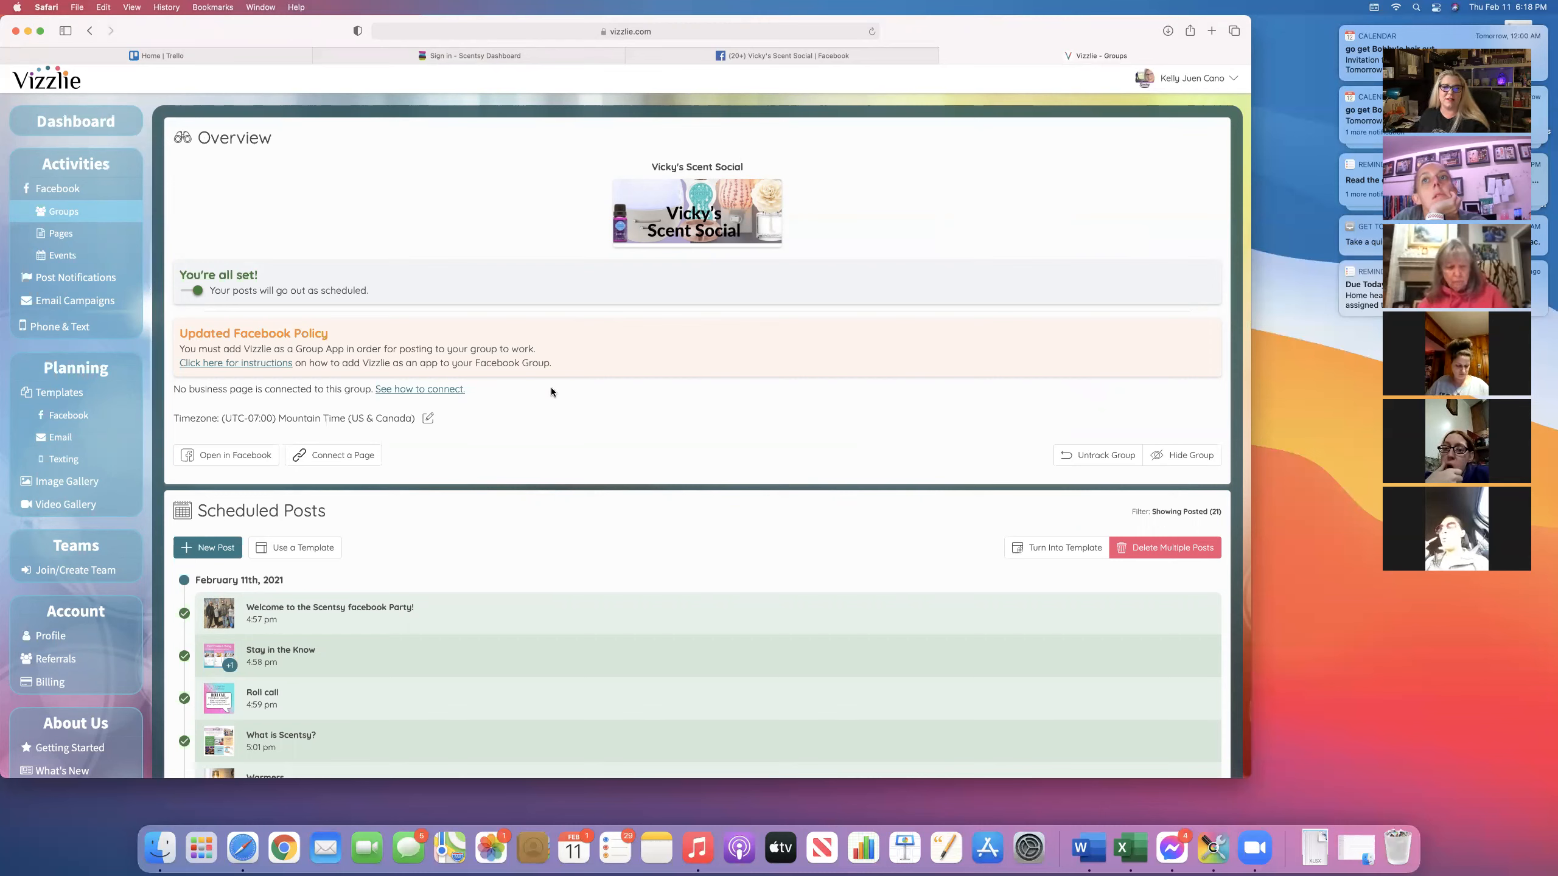
View the list of templates that can be imported into the group's scheduled posts, without loading one
scroll(553, 420, down, 5)
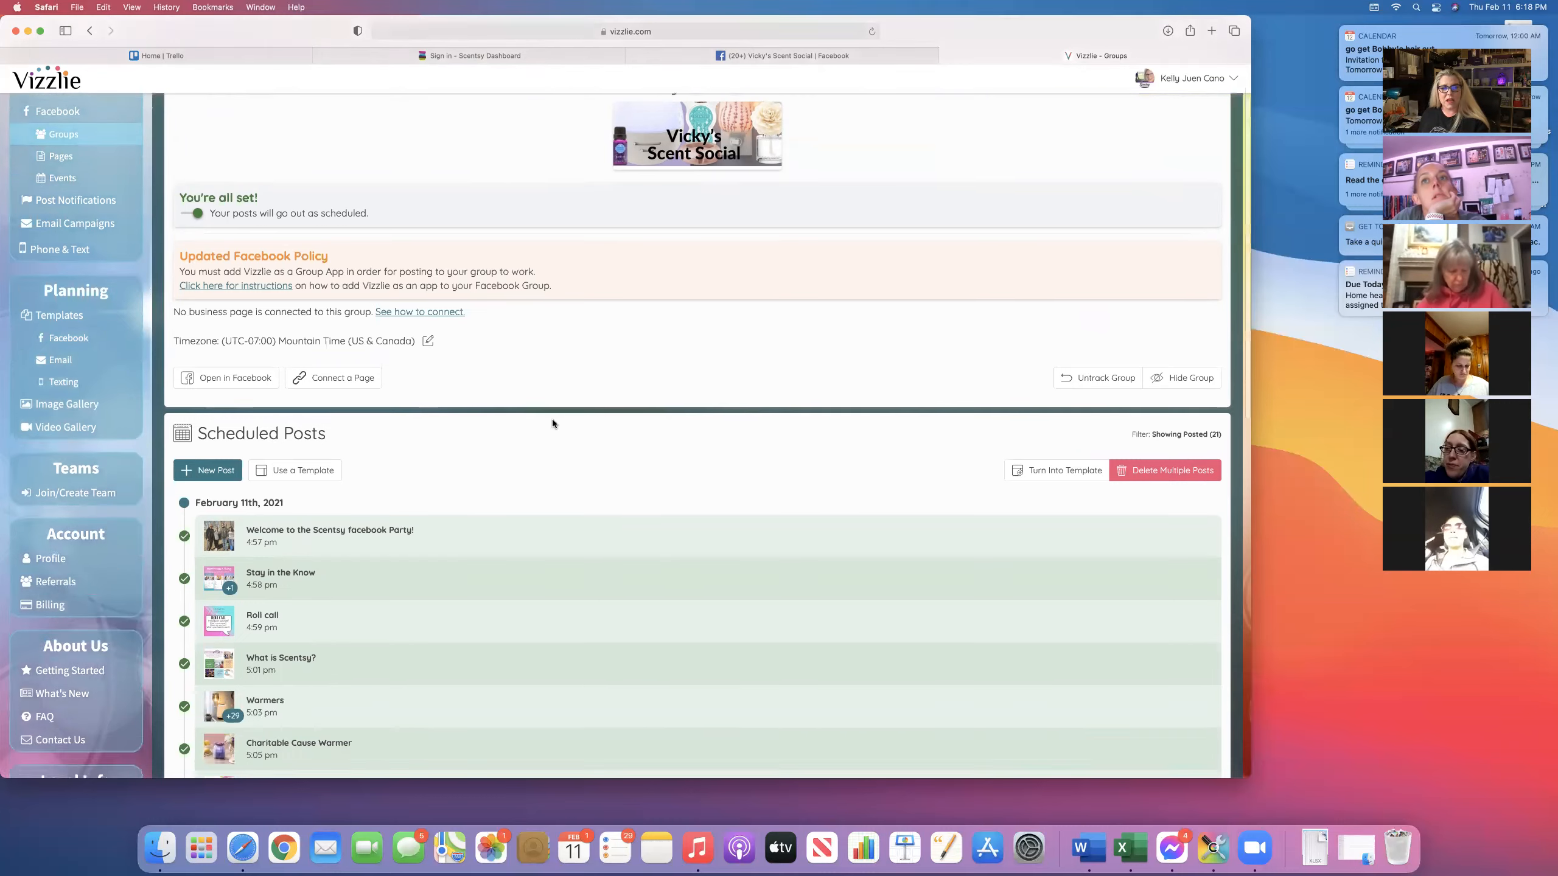
scroll(564, 428, down, 4)
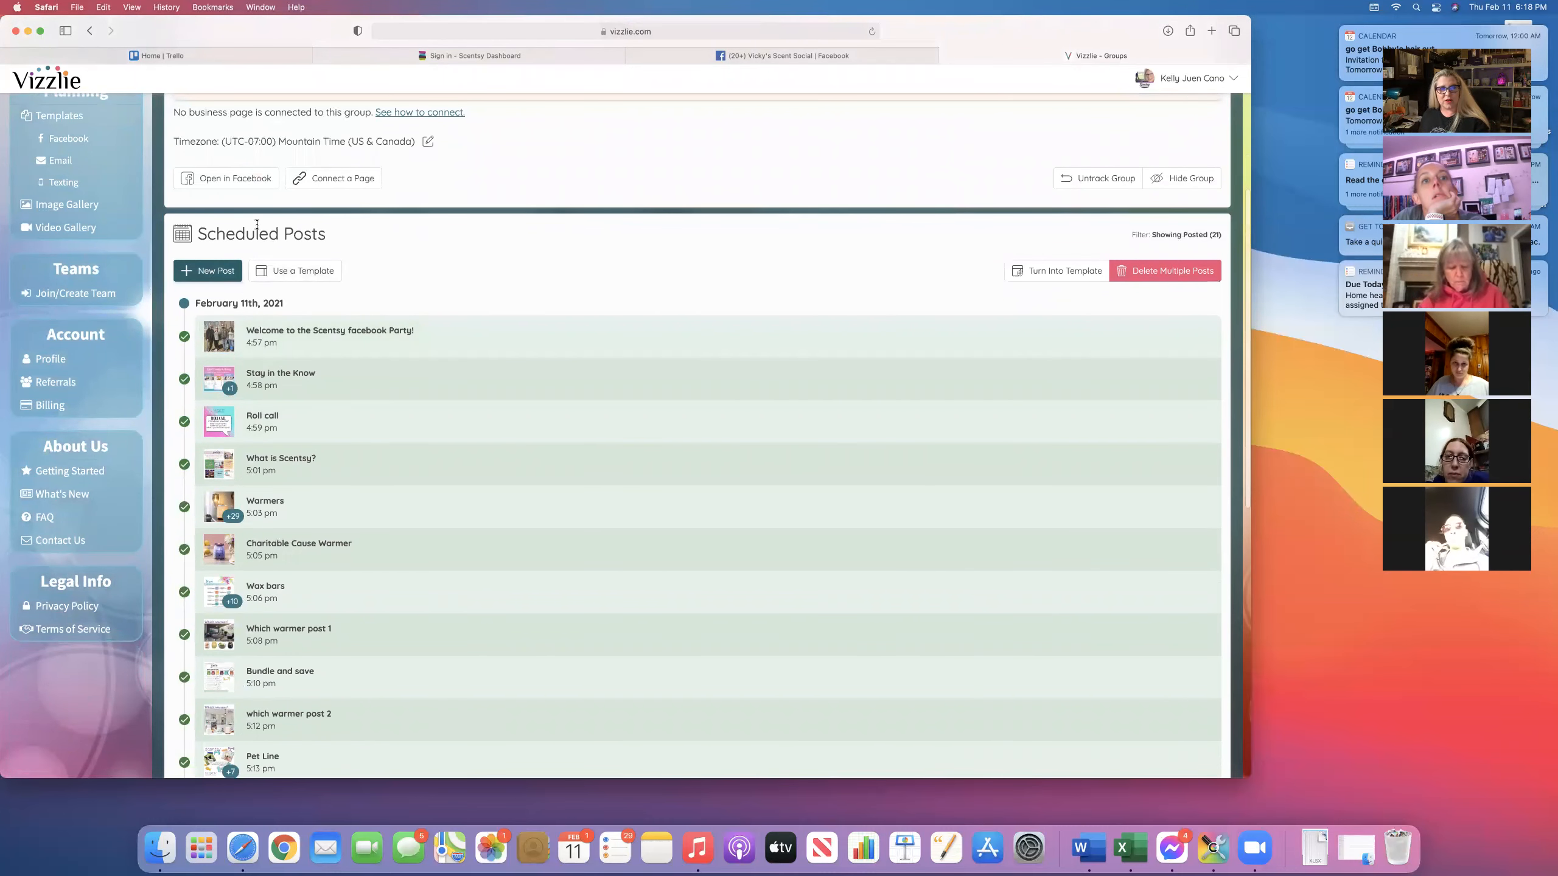
scroll(306, 282, down, 1)
click(304, 270)
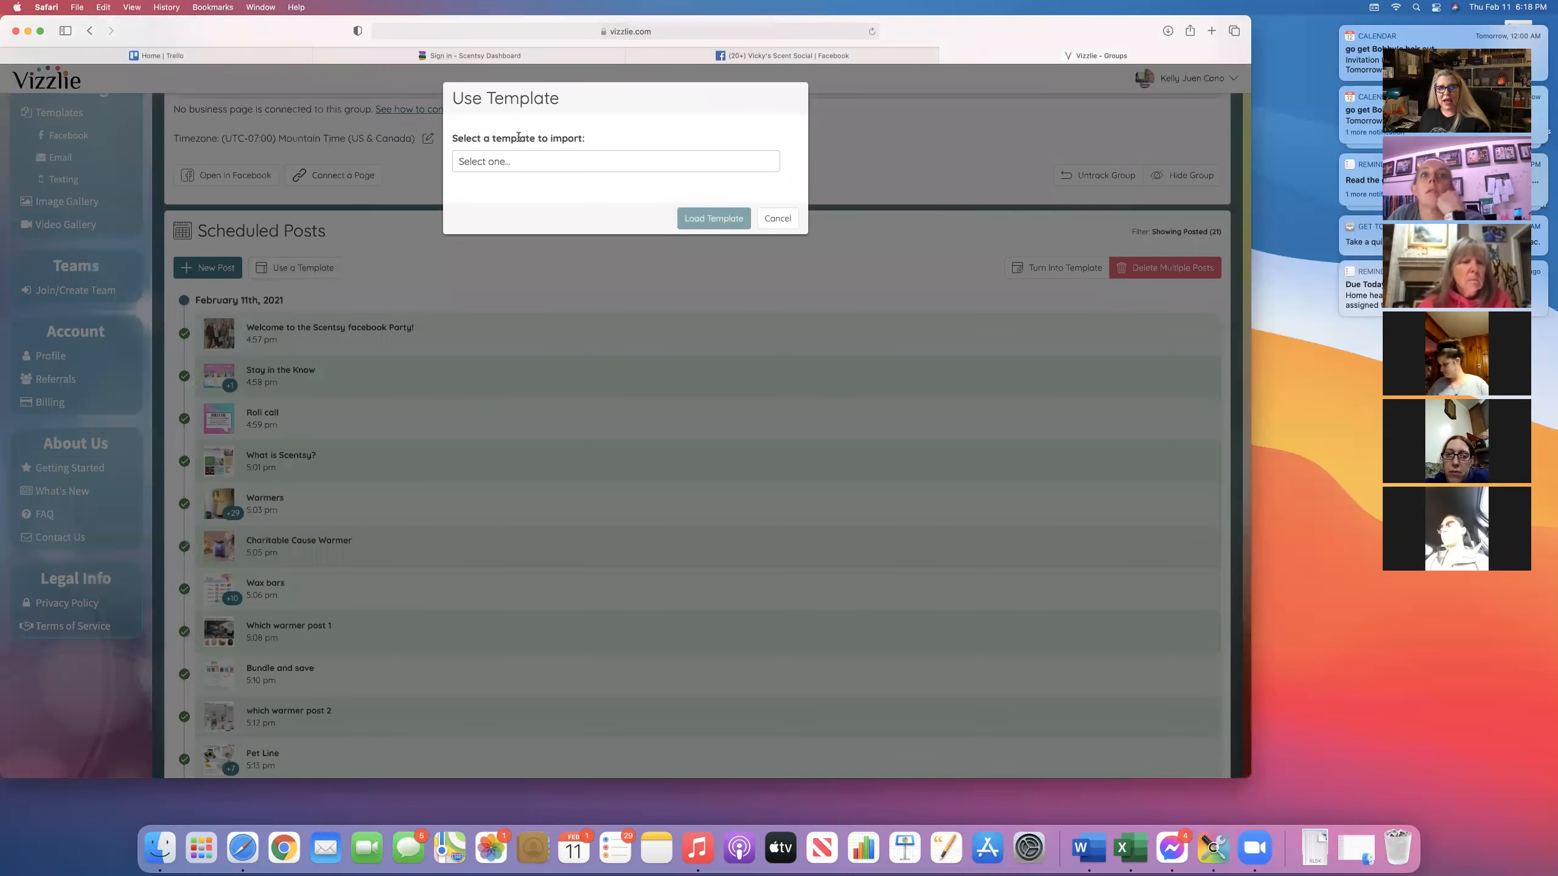
click(522, 162)
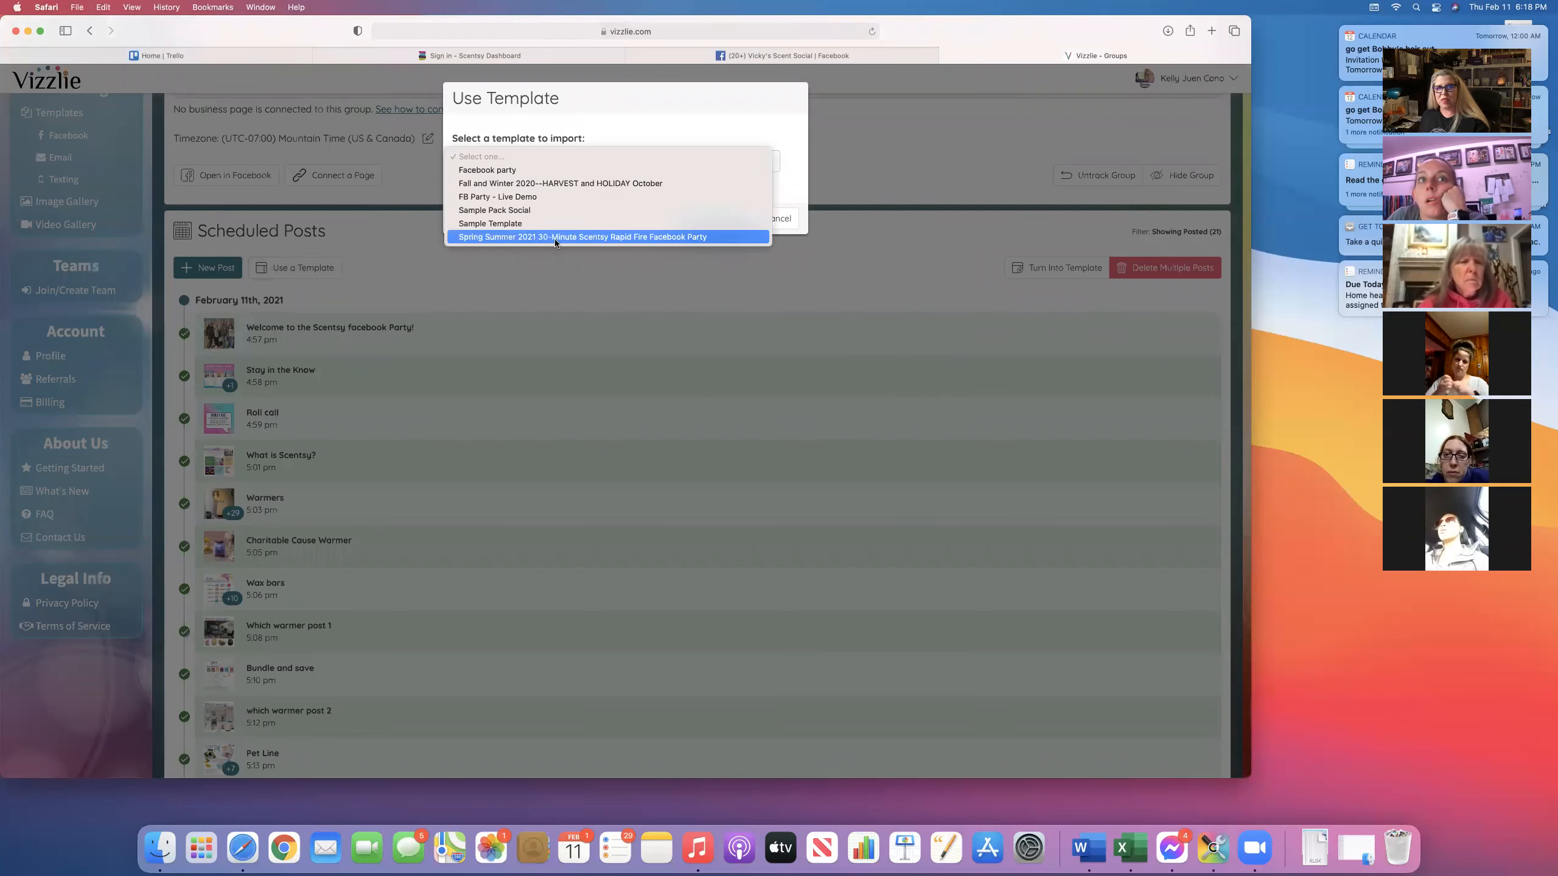
click(829, 195)
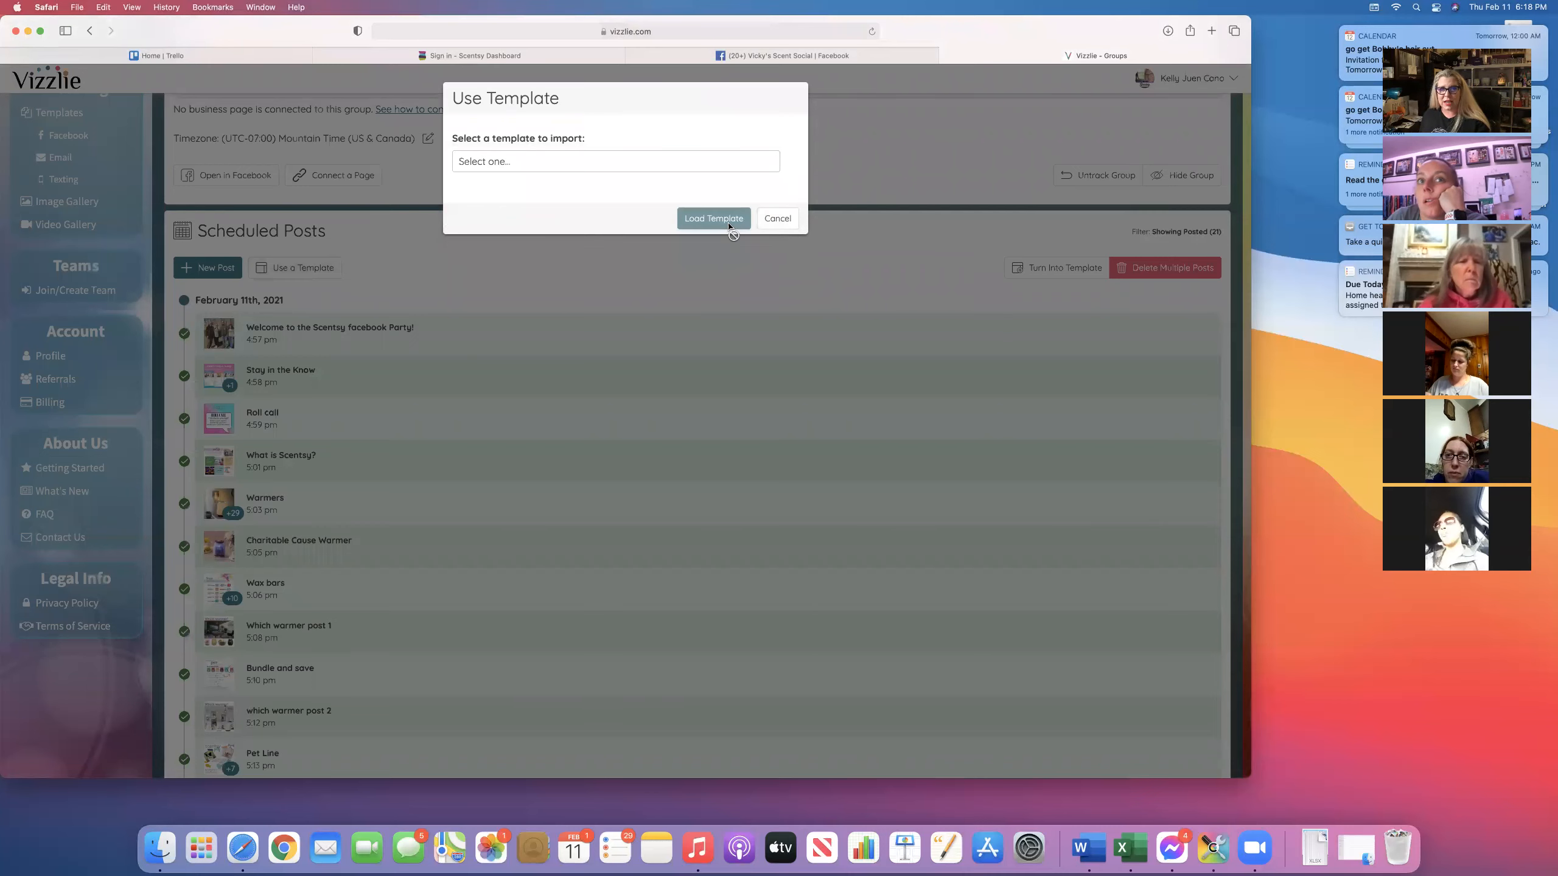
click(776, 218)
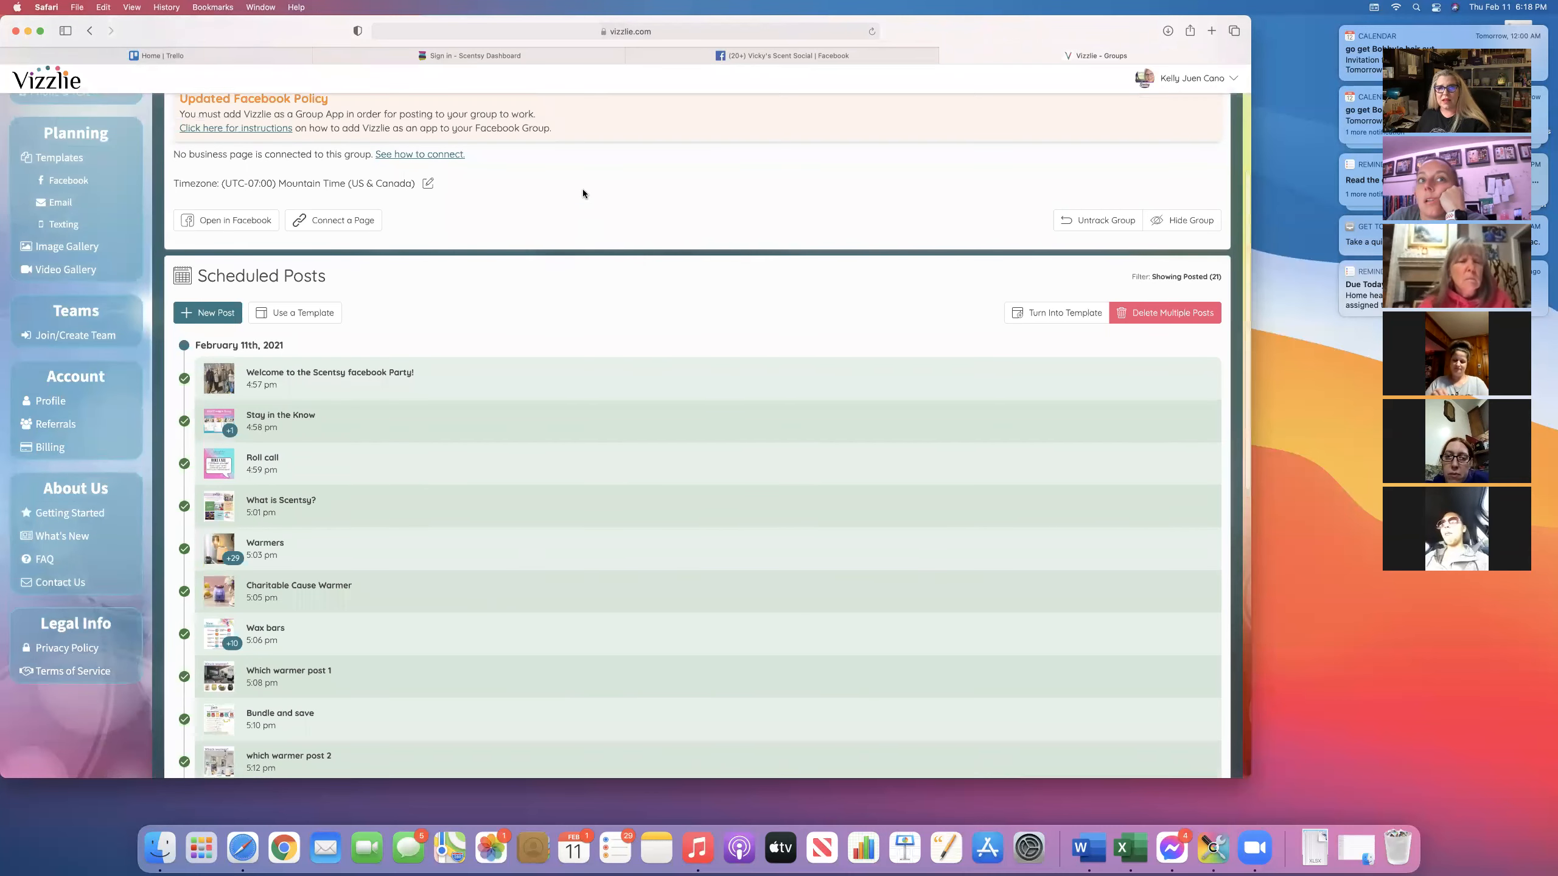
Examine the group's scheduled posts for February 11th, 2021 and their posting times, through to the text replacements, and return to the overview
scroll(581, 194, up, 5)
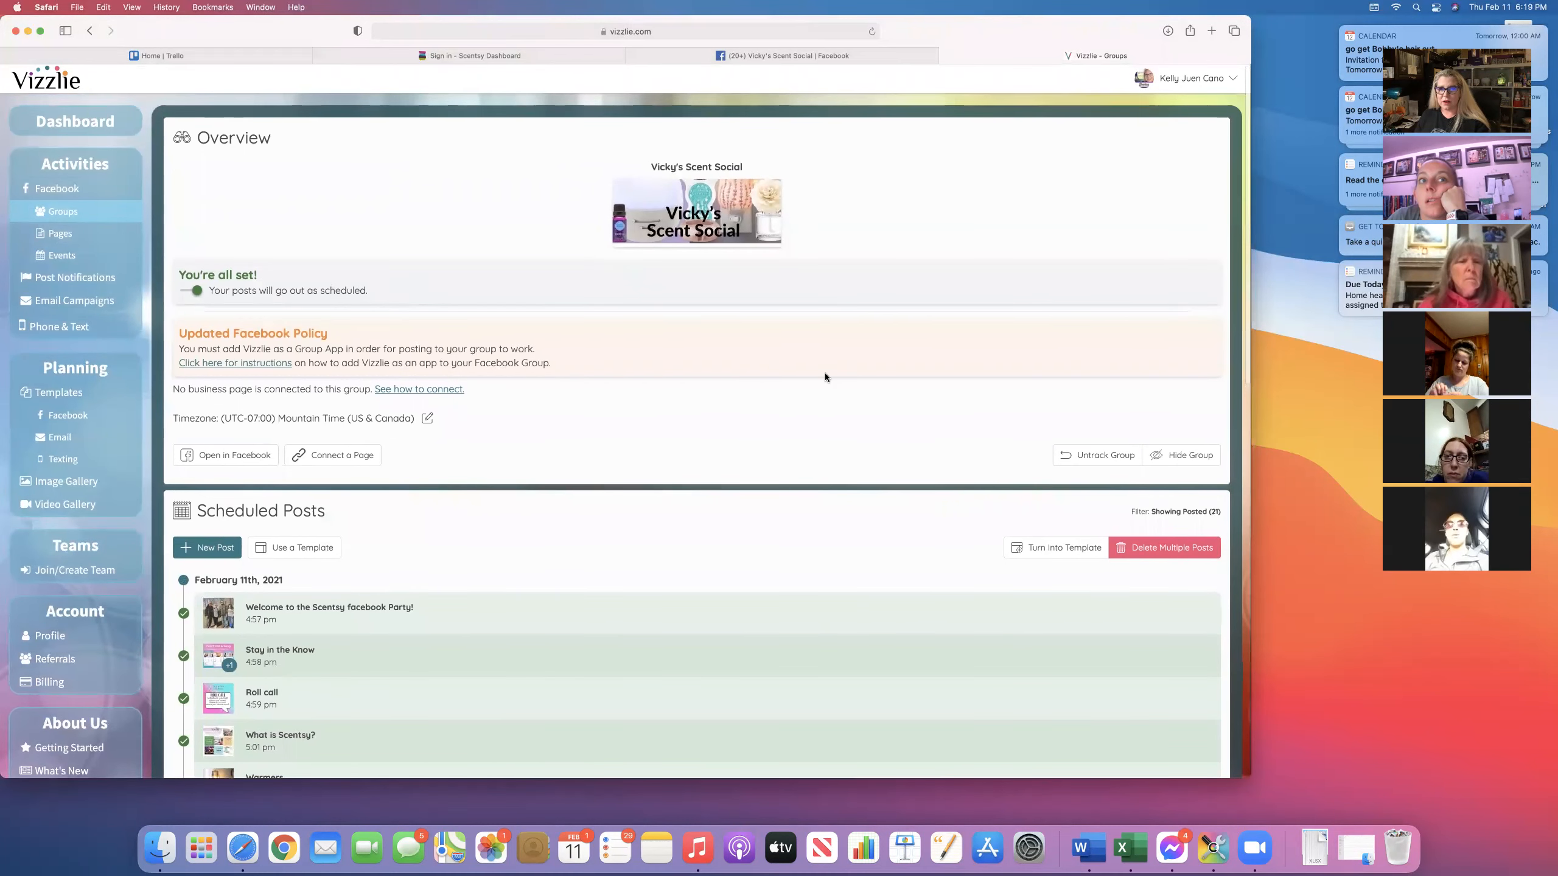
scroll(934, 400, down, 3)
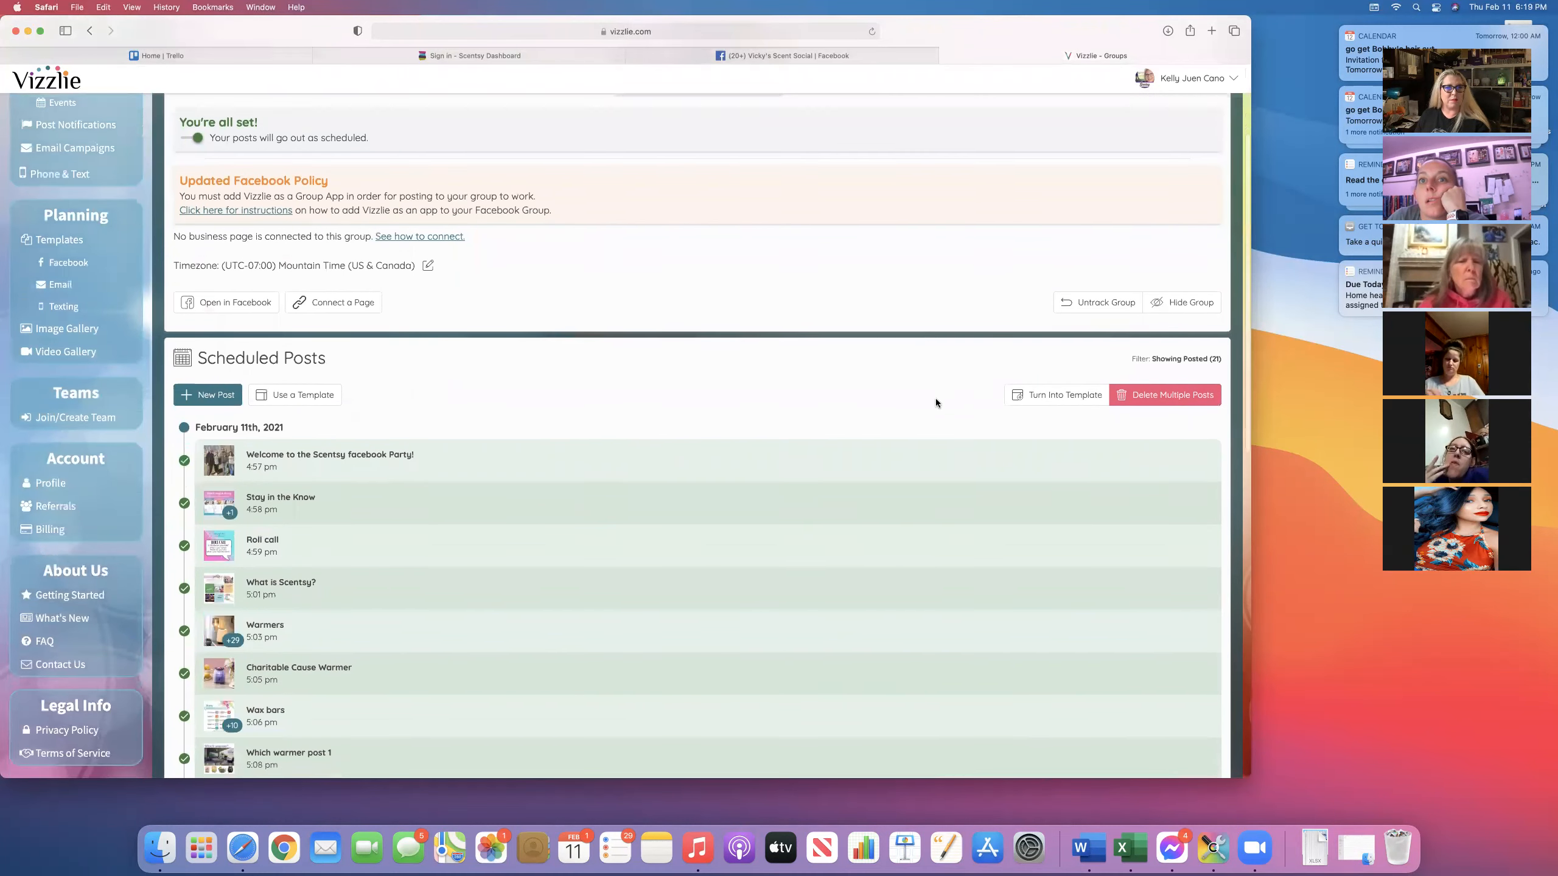
scroll(936, 404, down, 3)
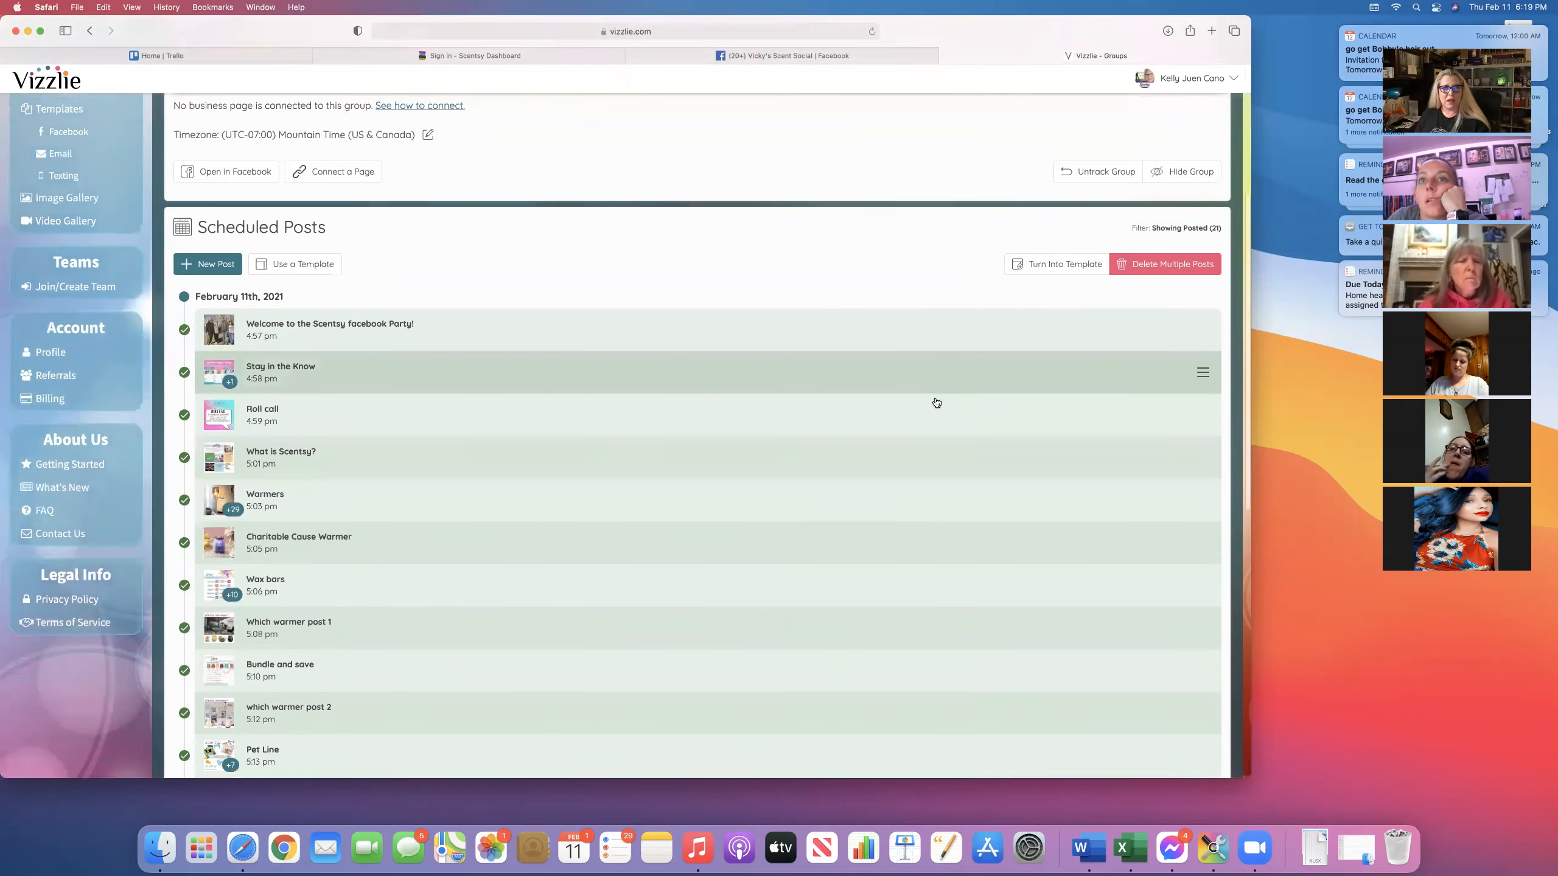
scroll(936, 403, down, 1)
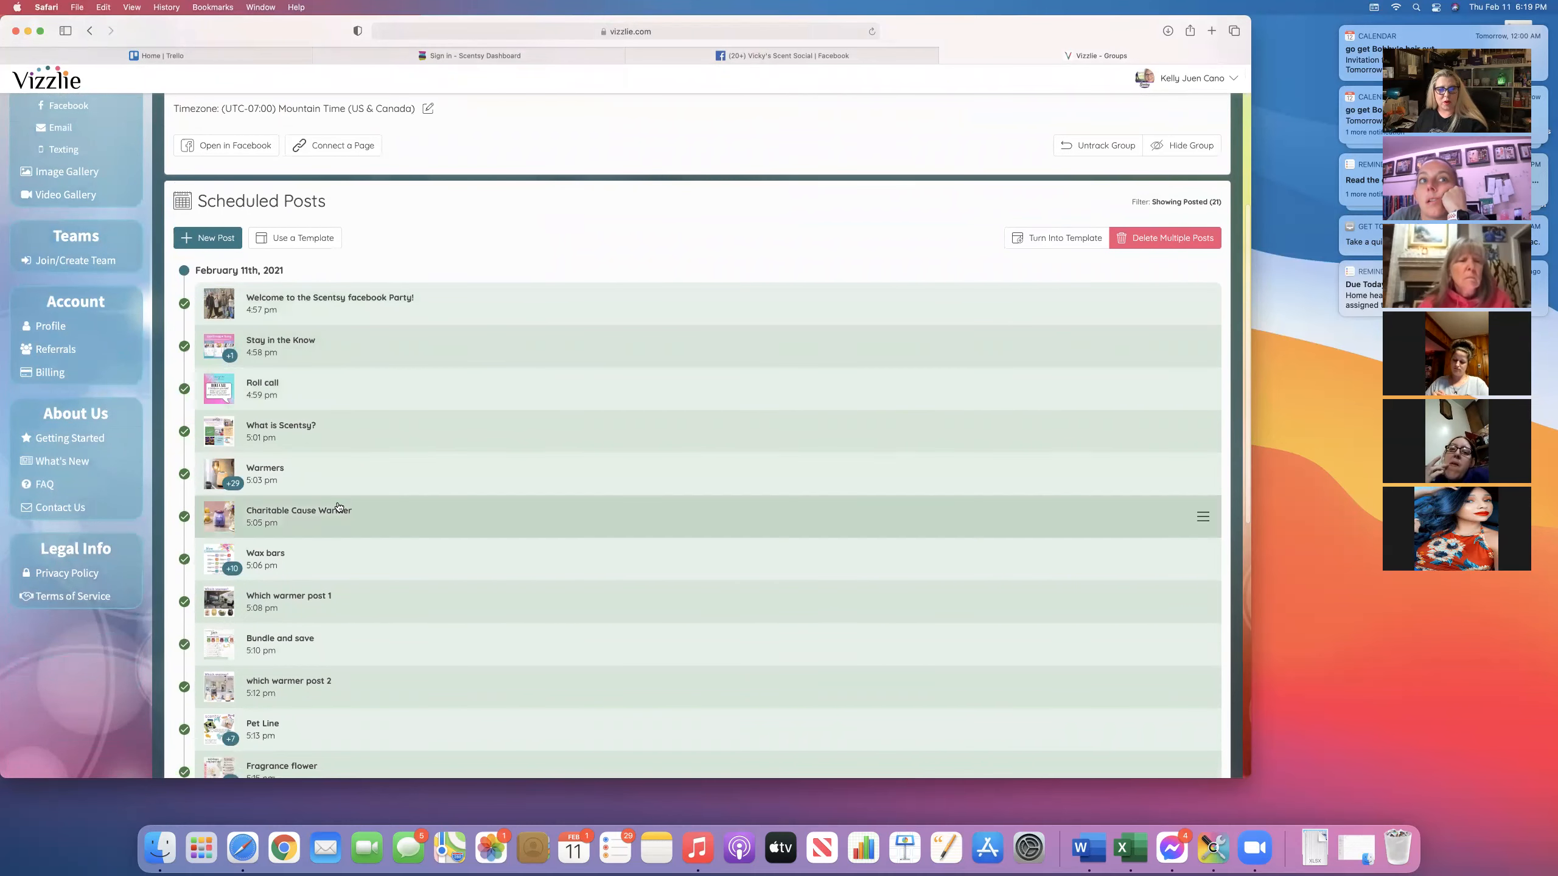
scroll(337, 500, down, 2)
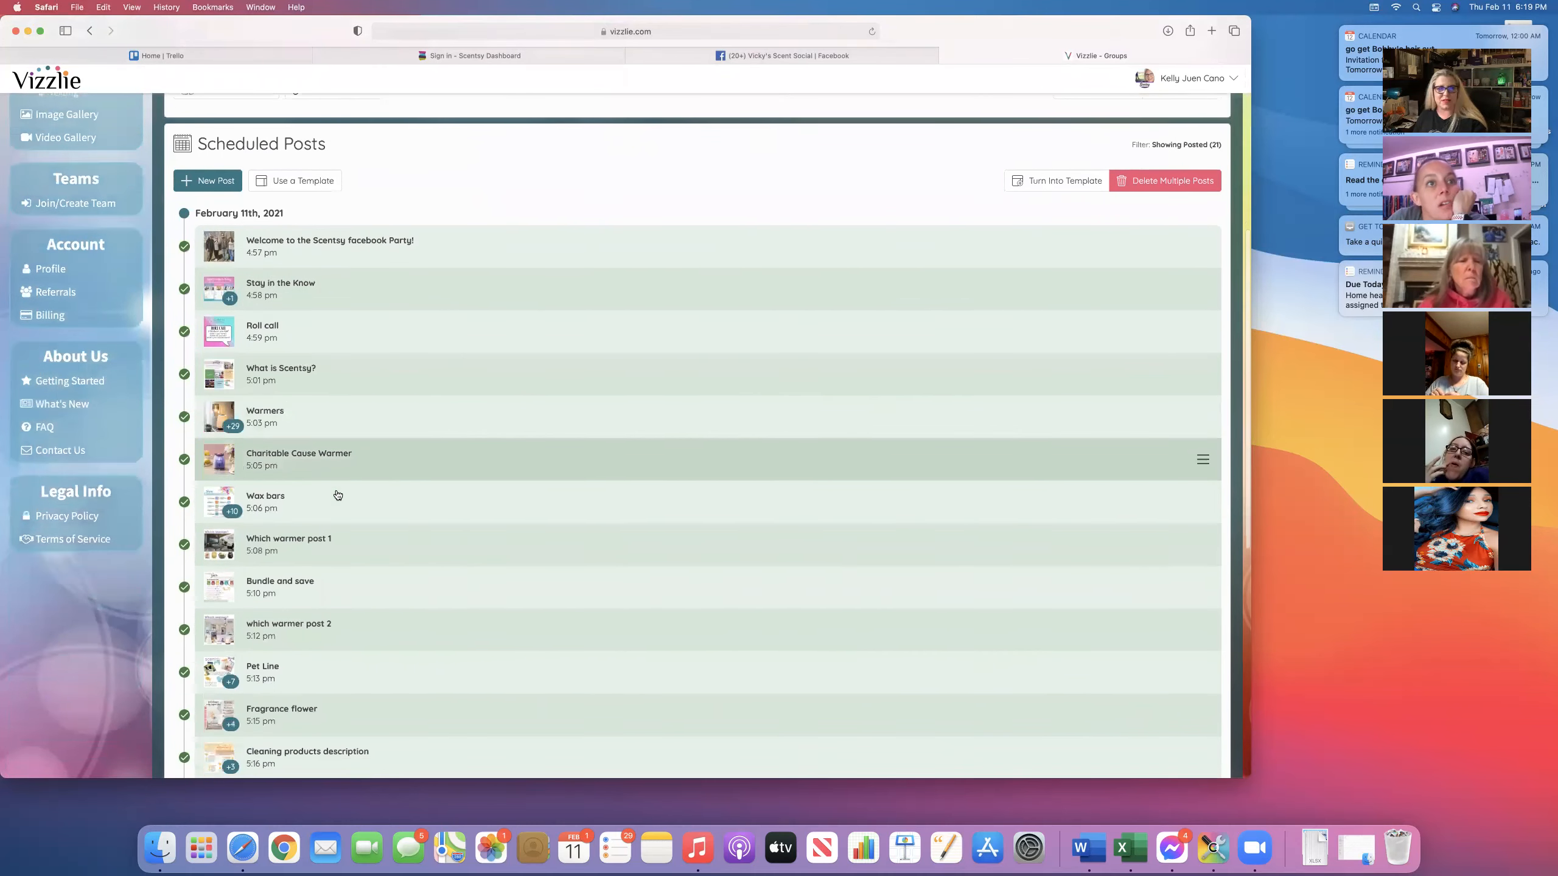
scroll(337, 496, down, 2)
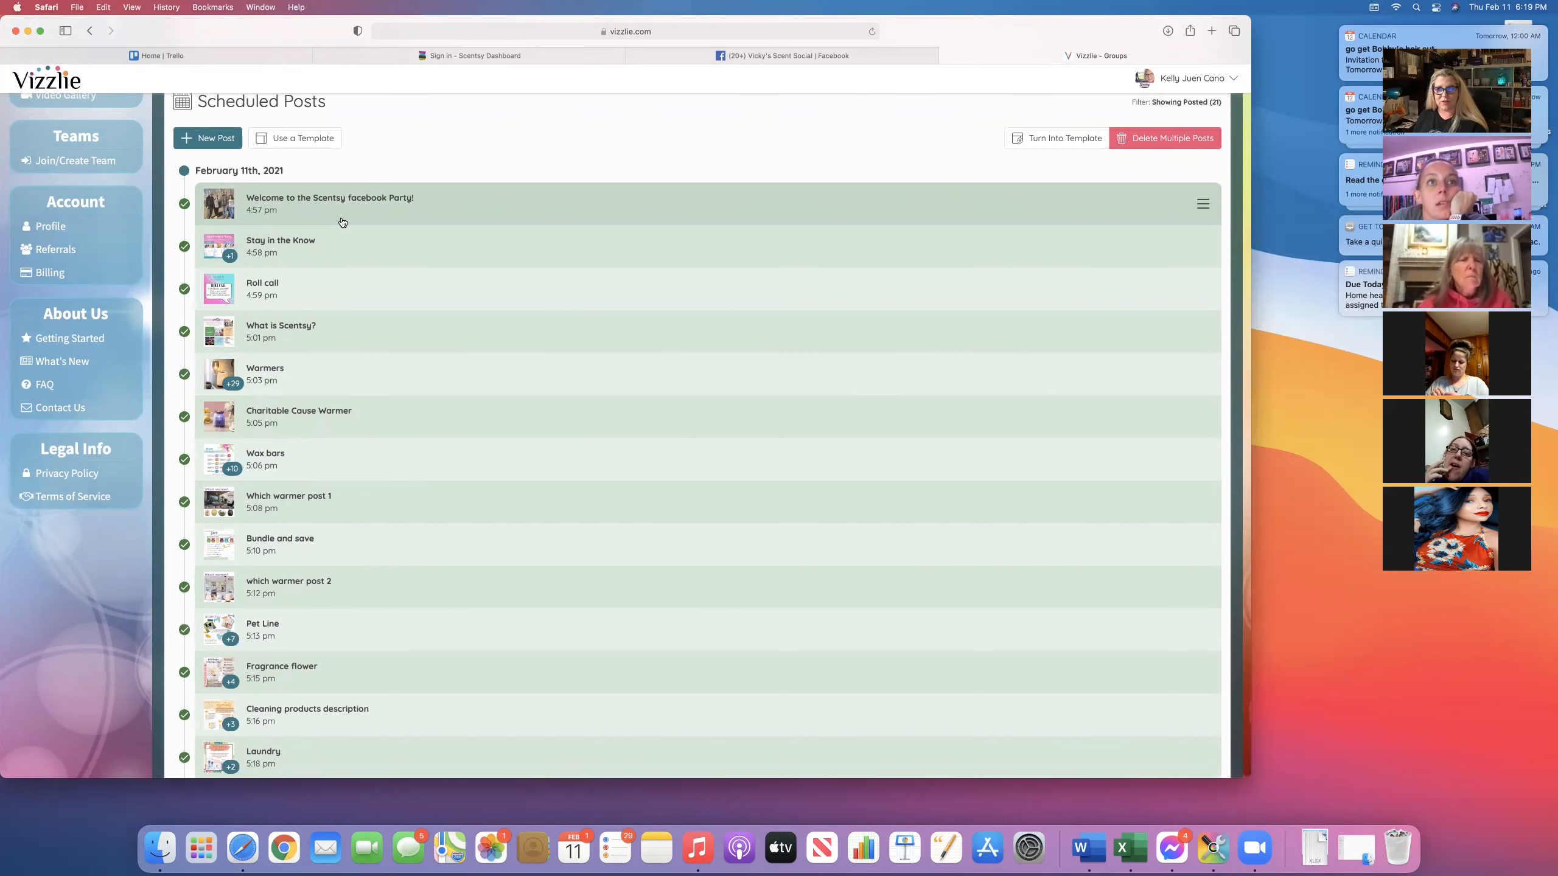
scroll(340, 221, down, 1)
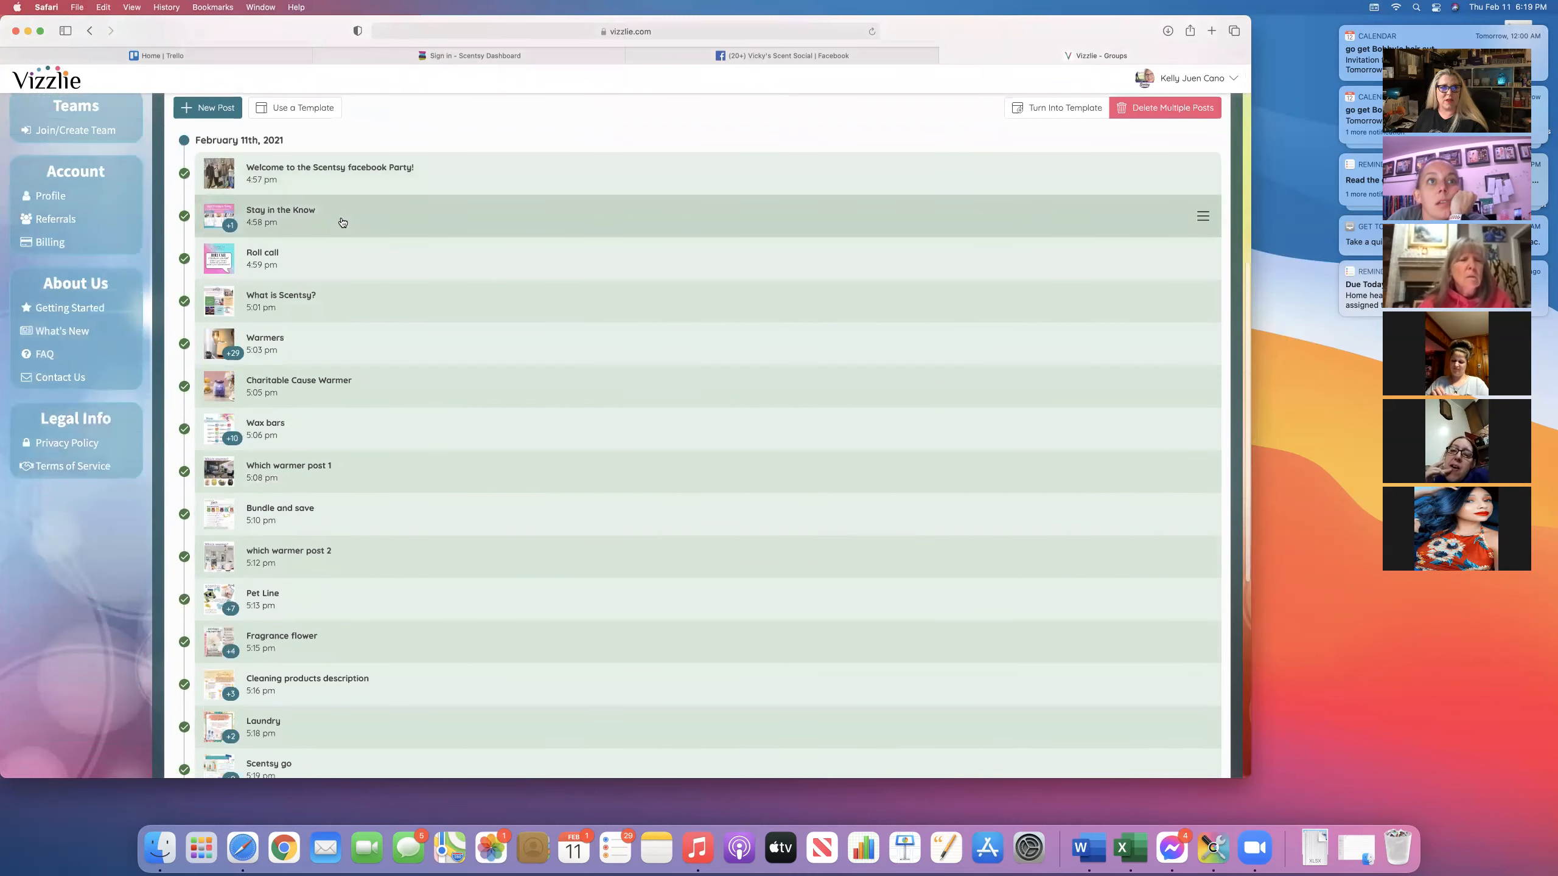
scroll(342, 222, down, 2)
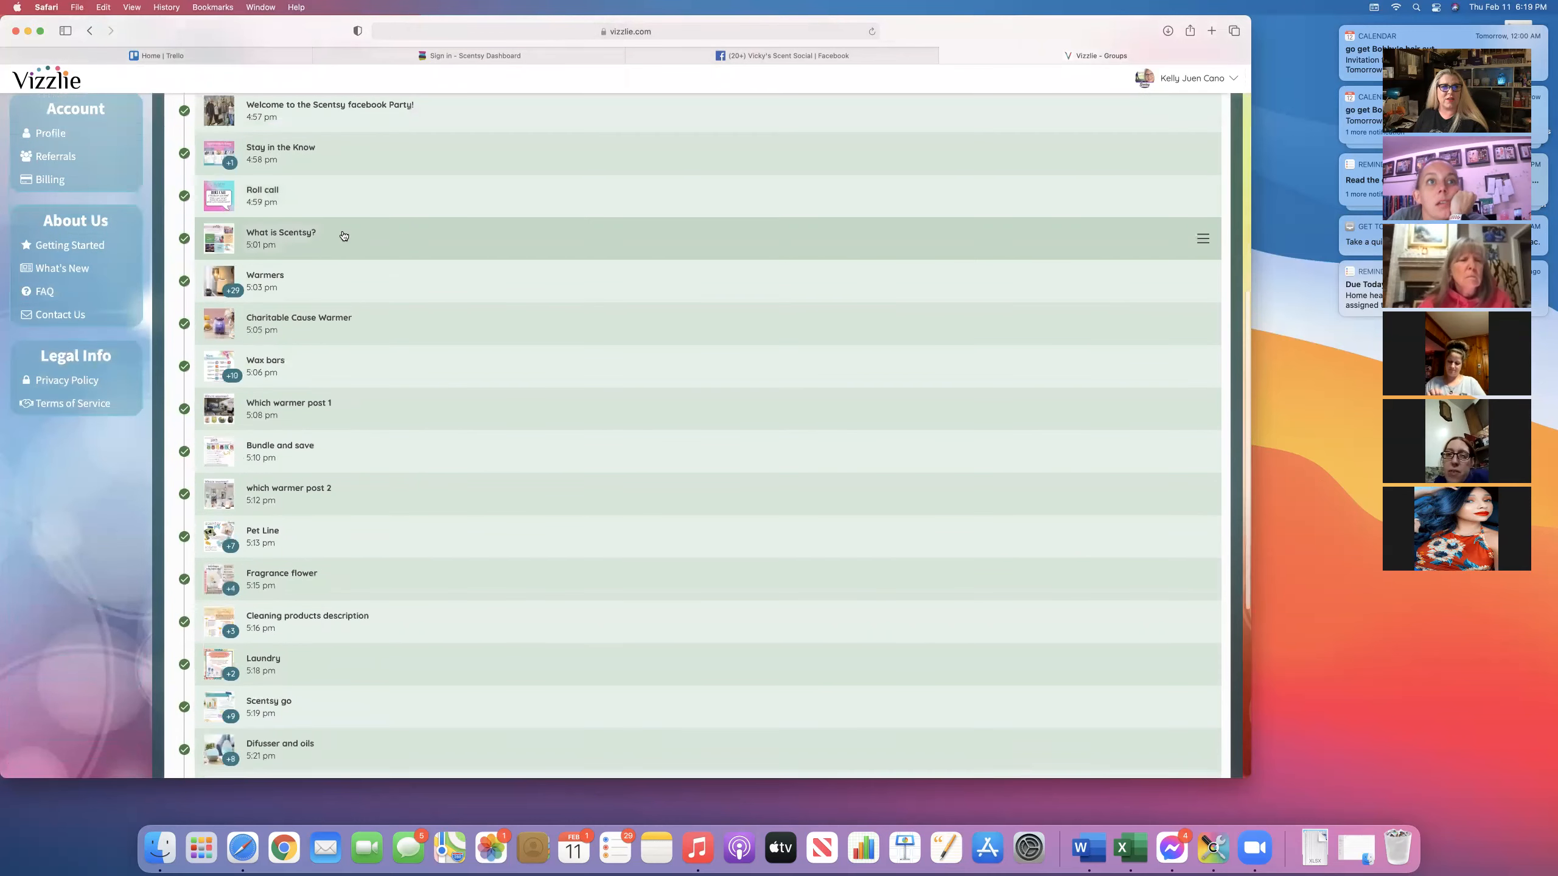
scroll(377, 277, down, 5)
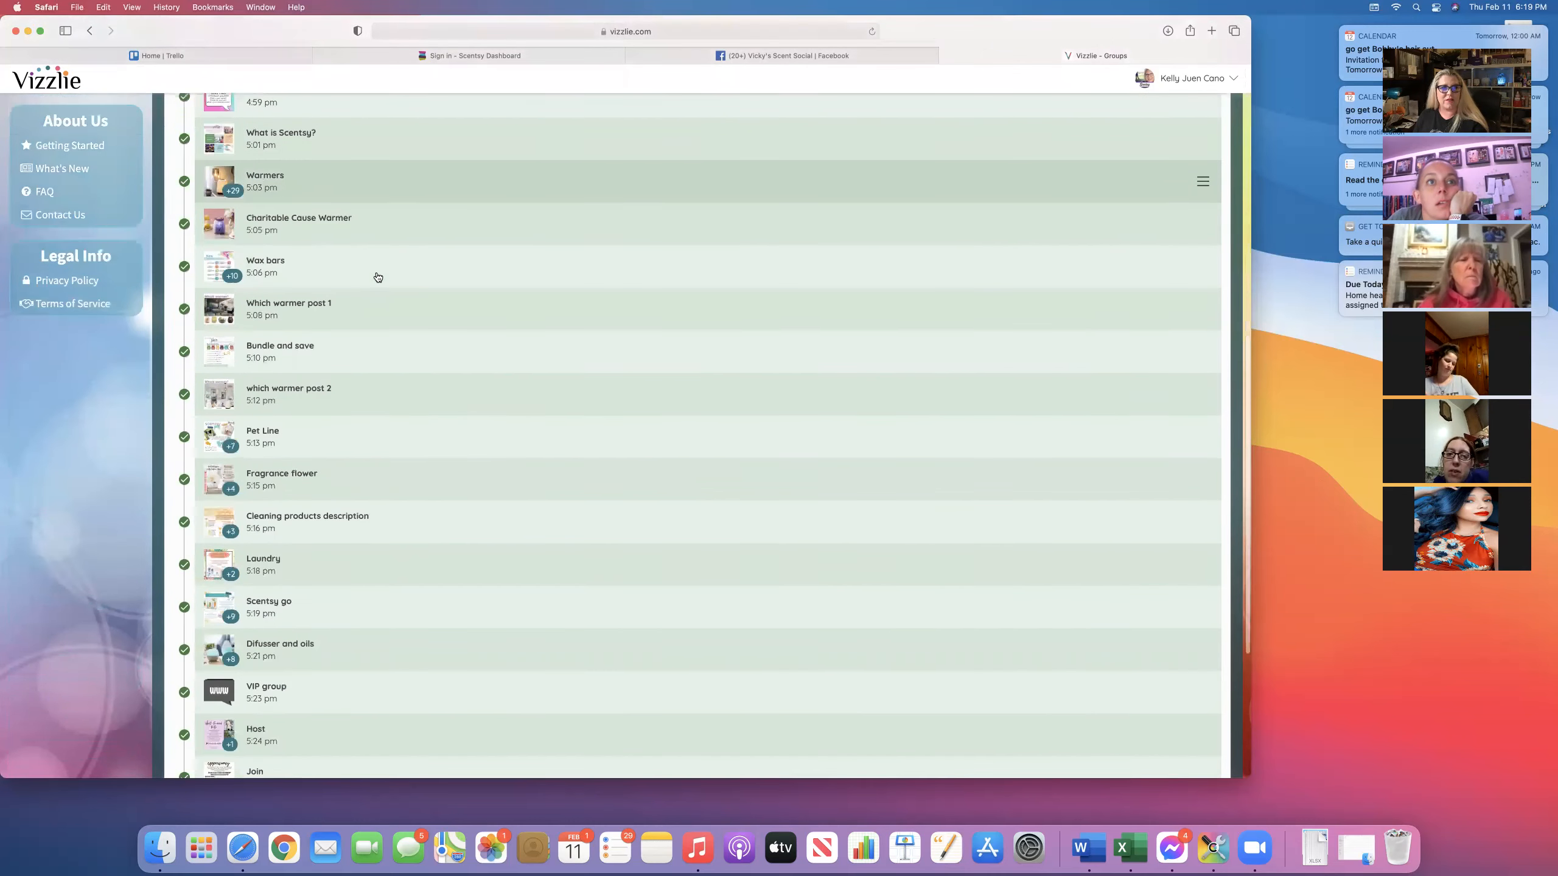
scroll(378, 278, down, 6)
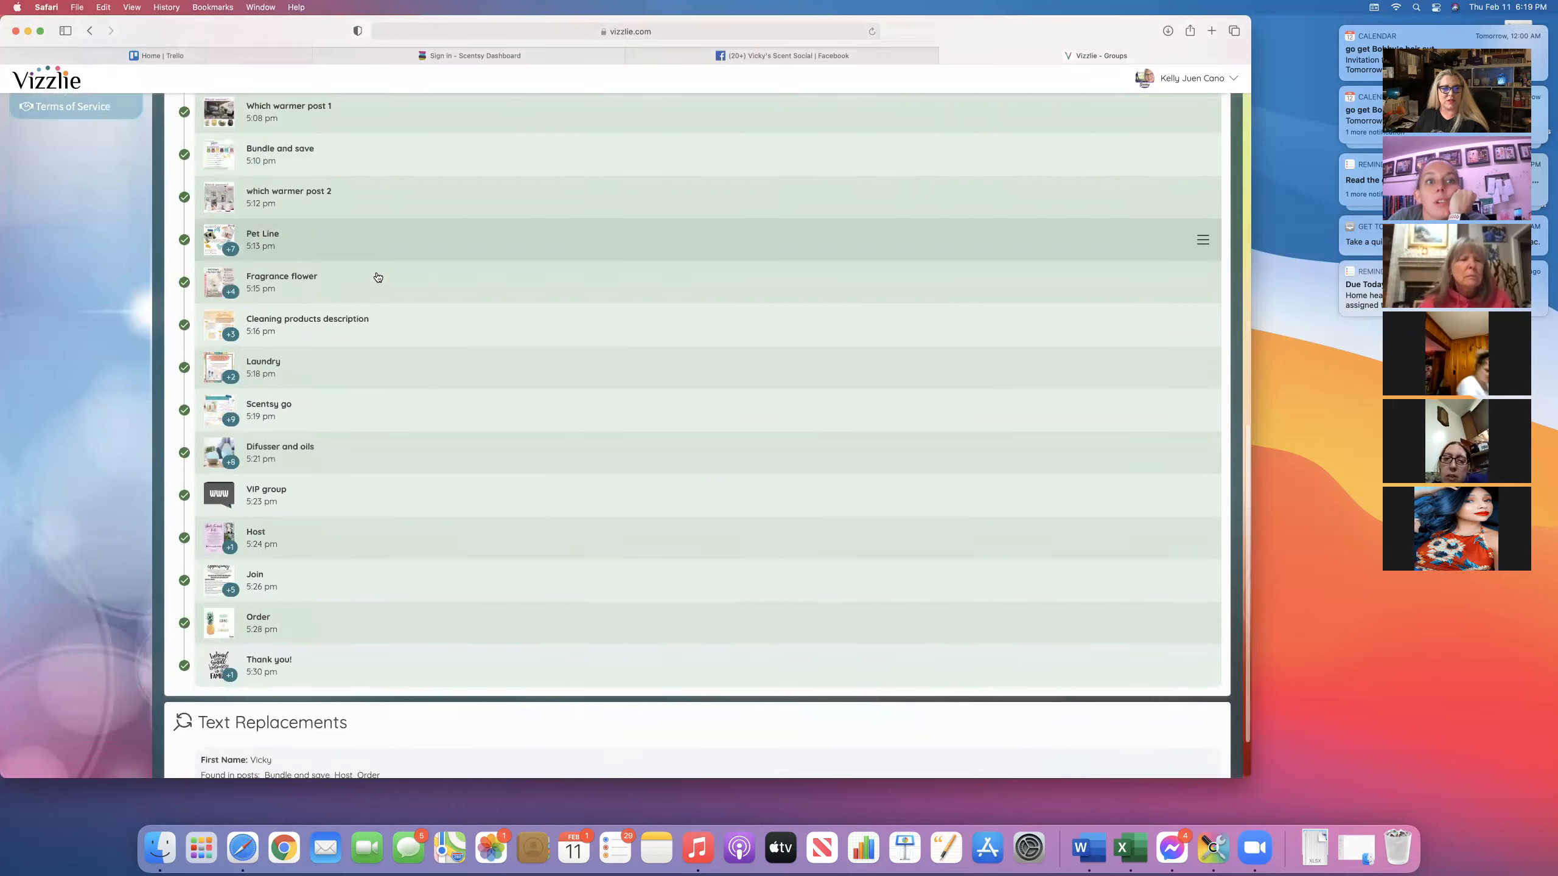
scroll(378, 278, down, 2)
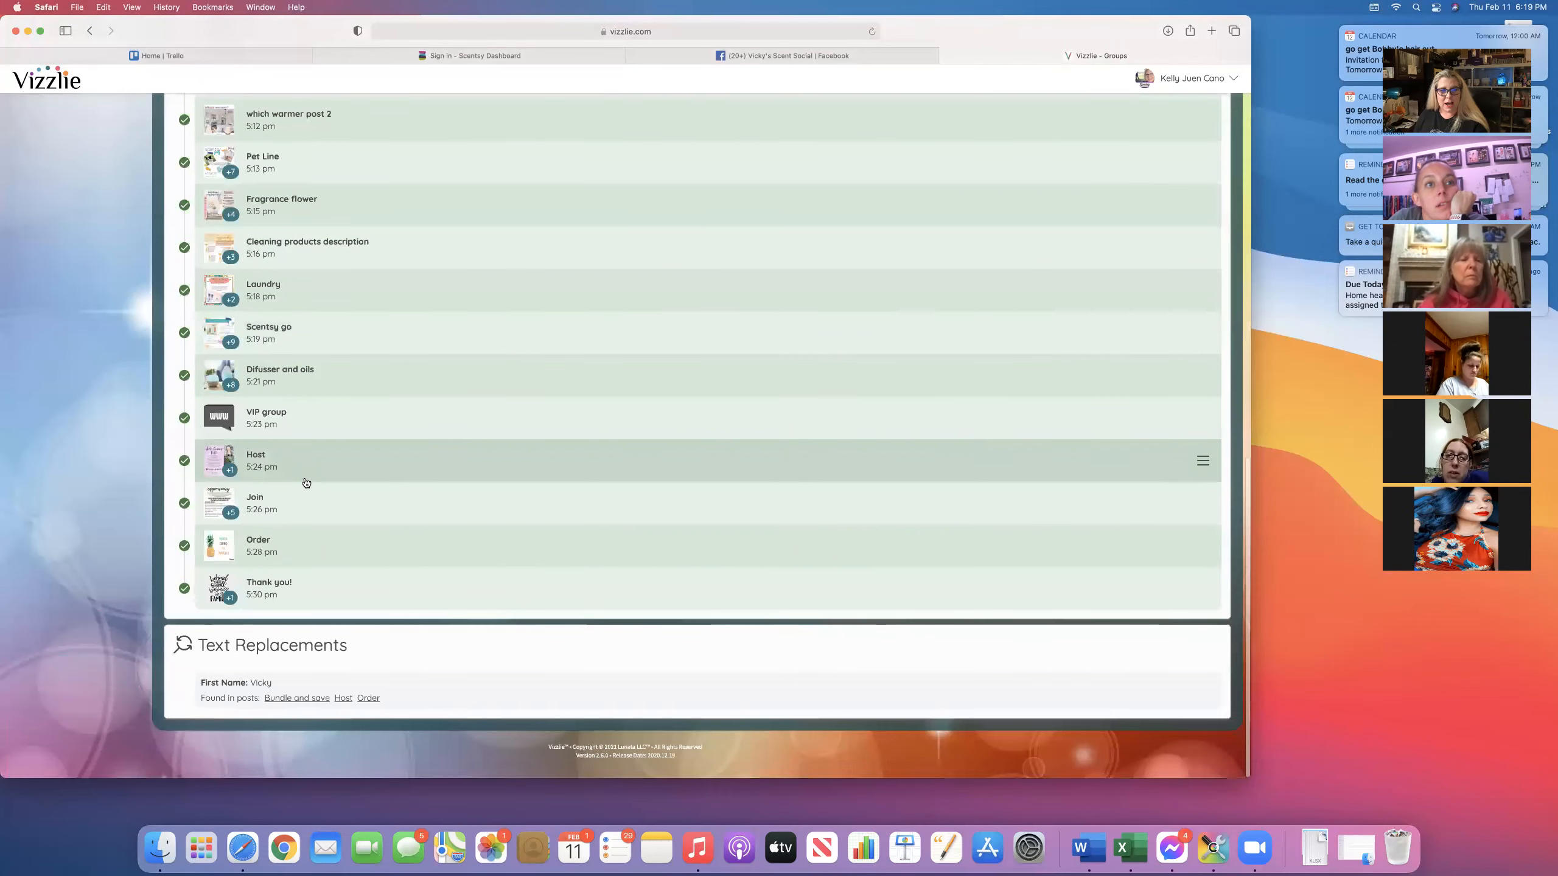
scroll(306, 483, up, 4)
scroll(306, 483, down, 4)
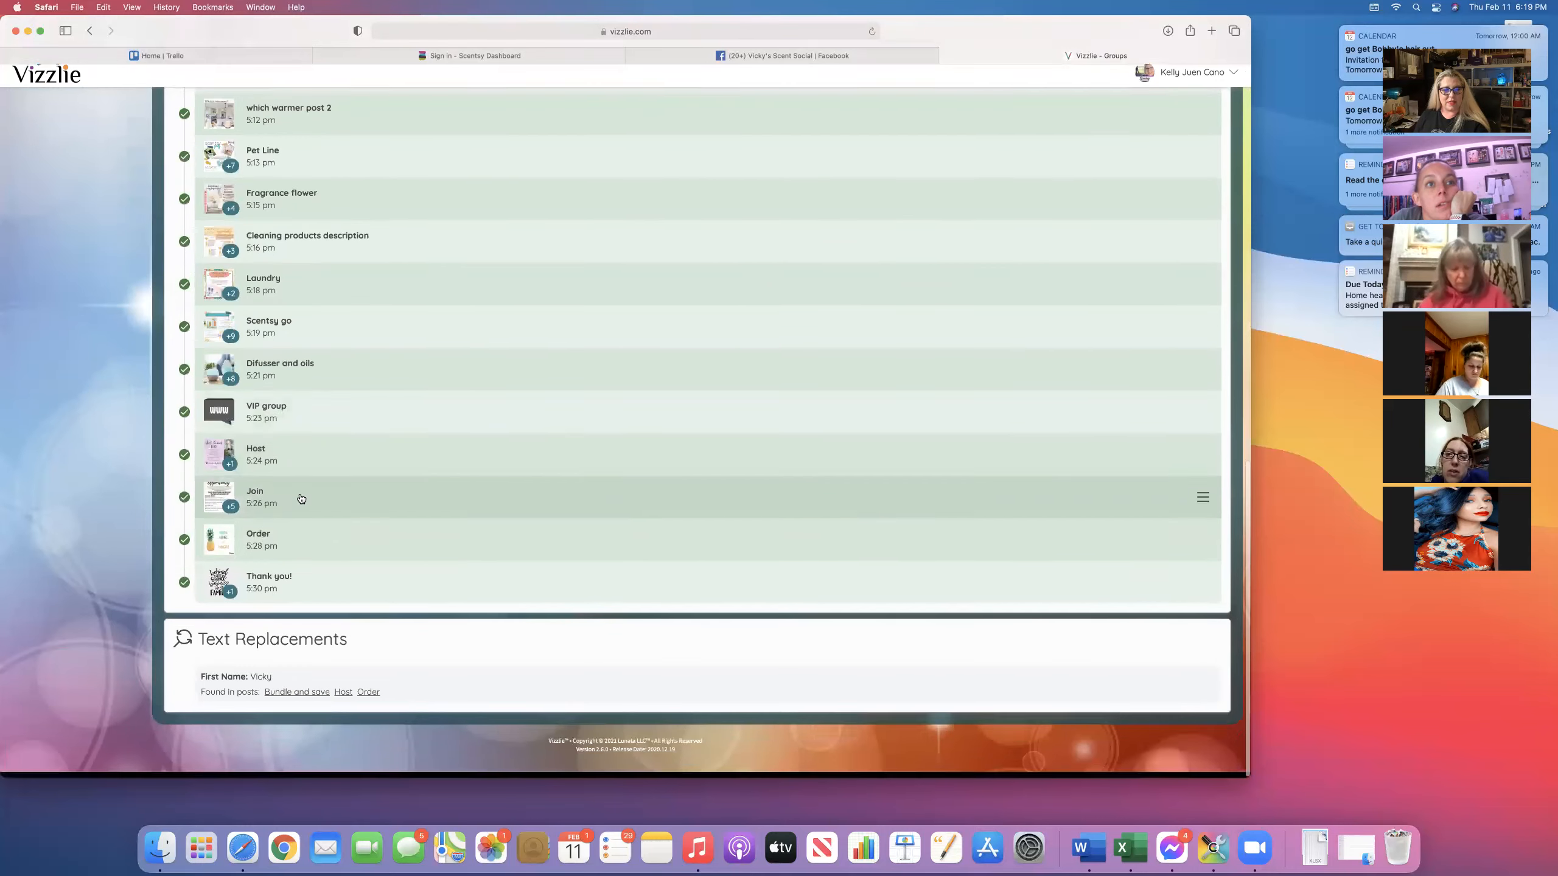
scroll(303, 491, up, 6)
scroll(301, 501, up, 15)
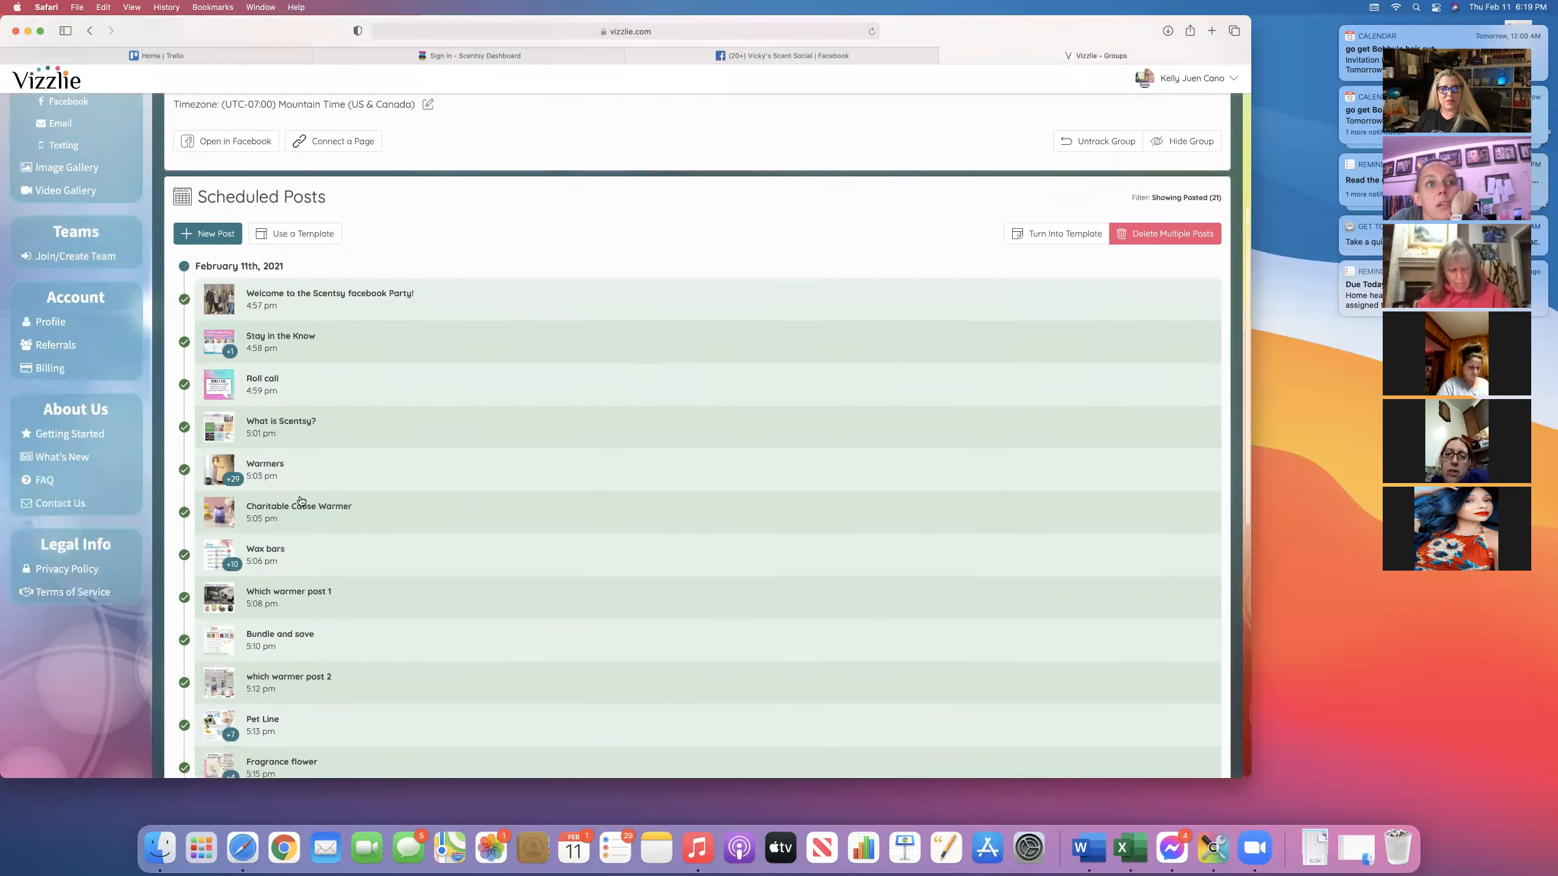
scroll(316, 428, up, 5)
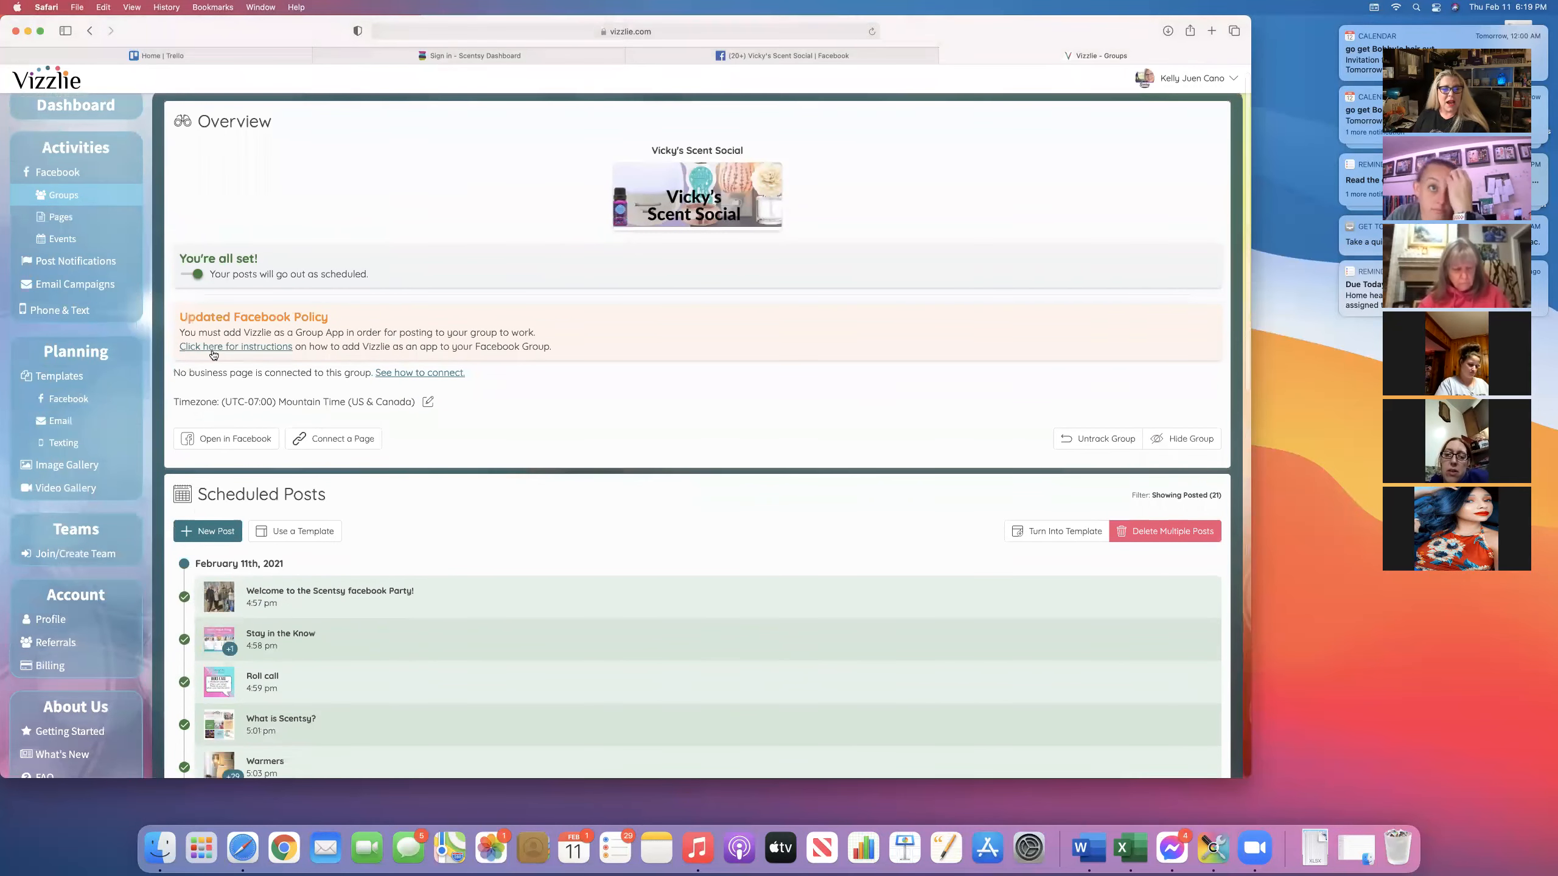
scroll(95, 383, up, 1)
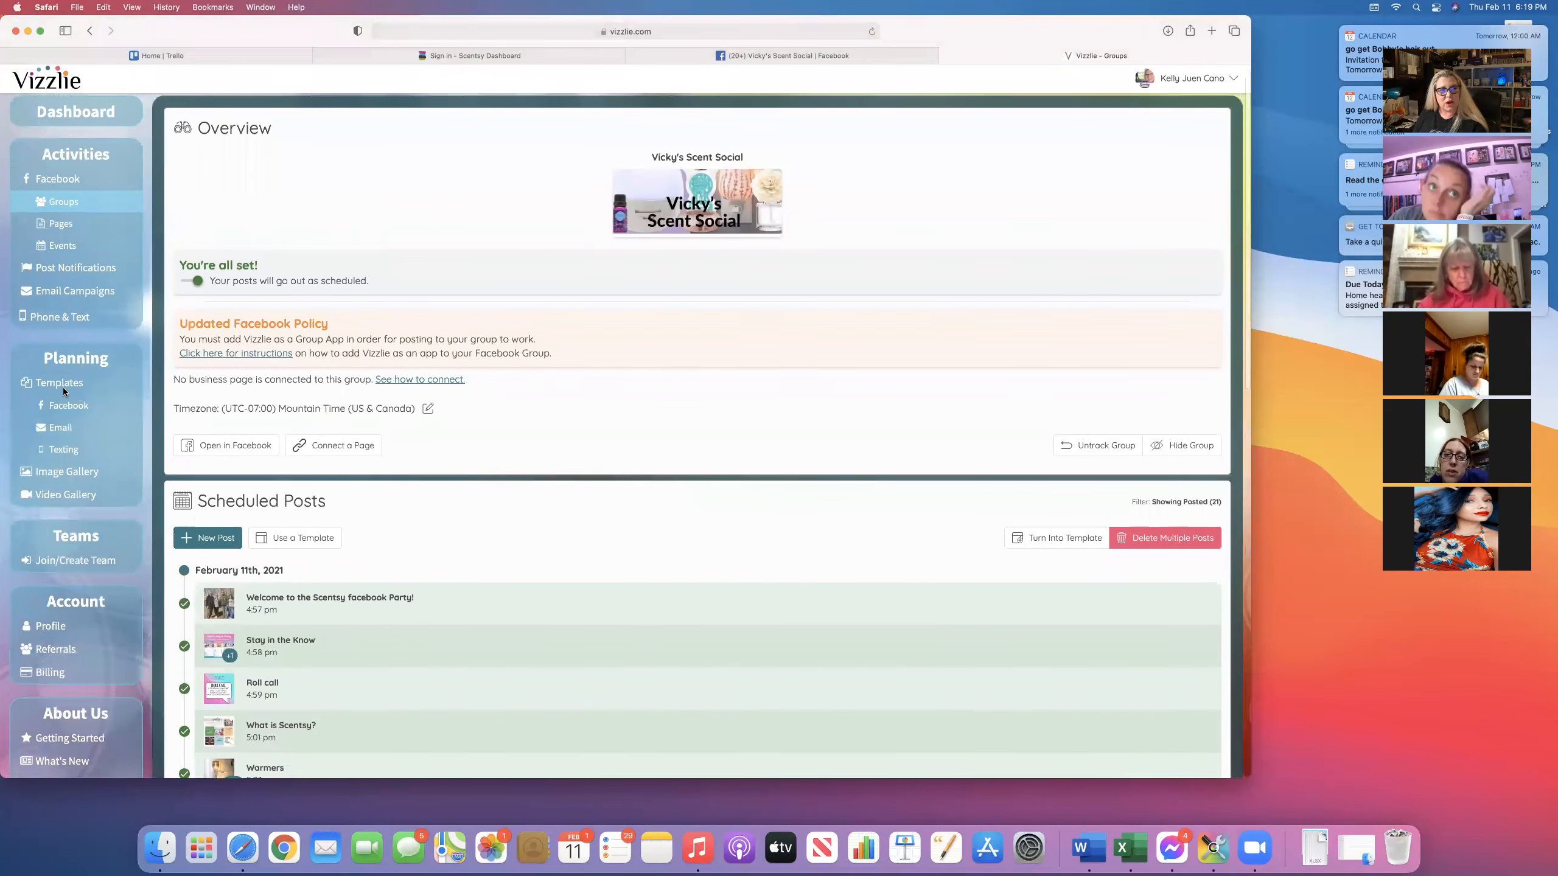
scroll(69, 405, up, 1)
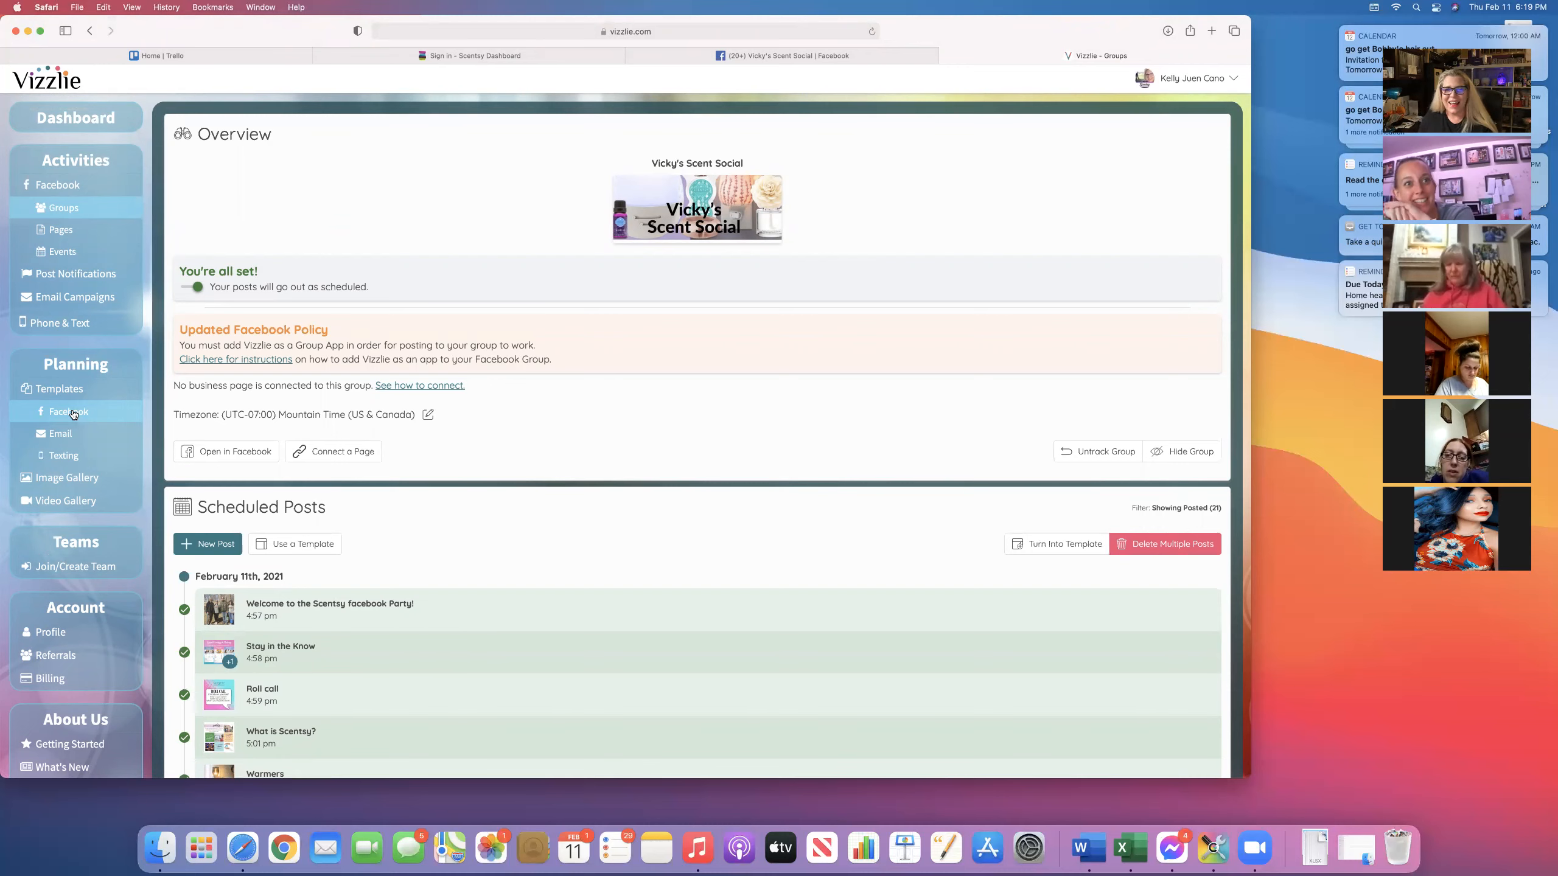
scroll(74, 415, up, 1)
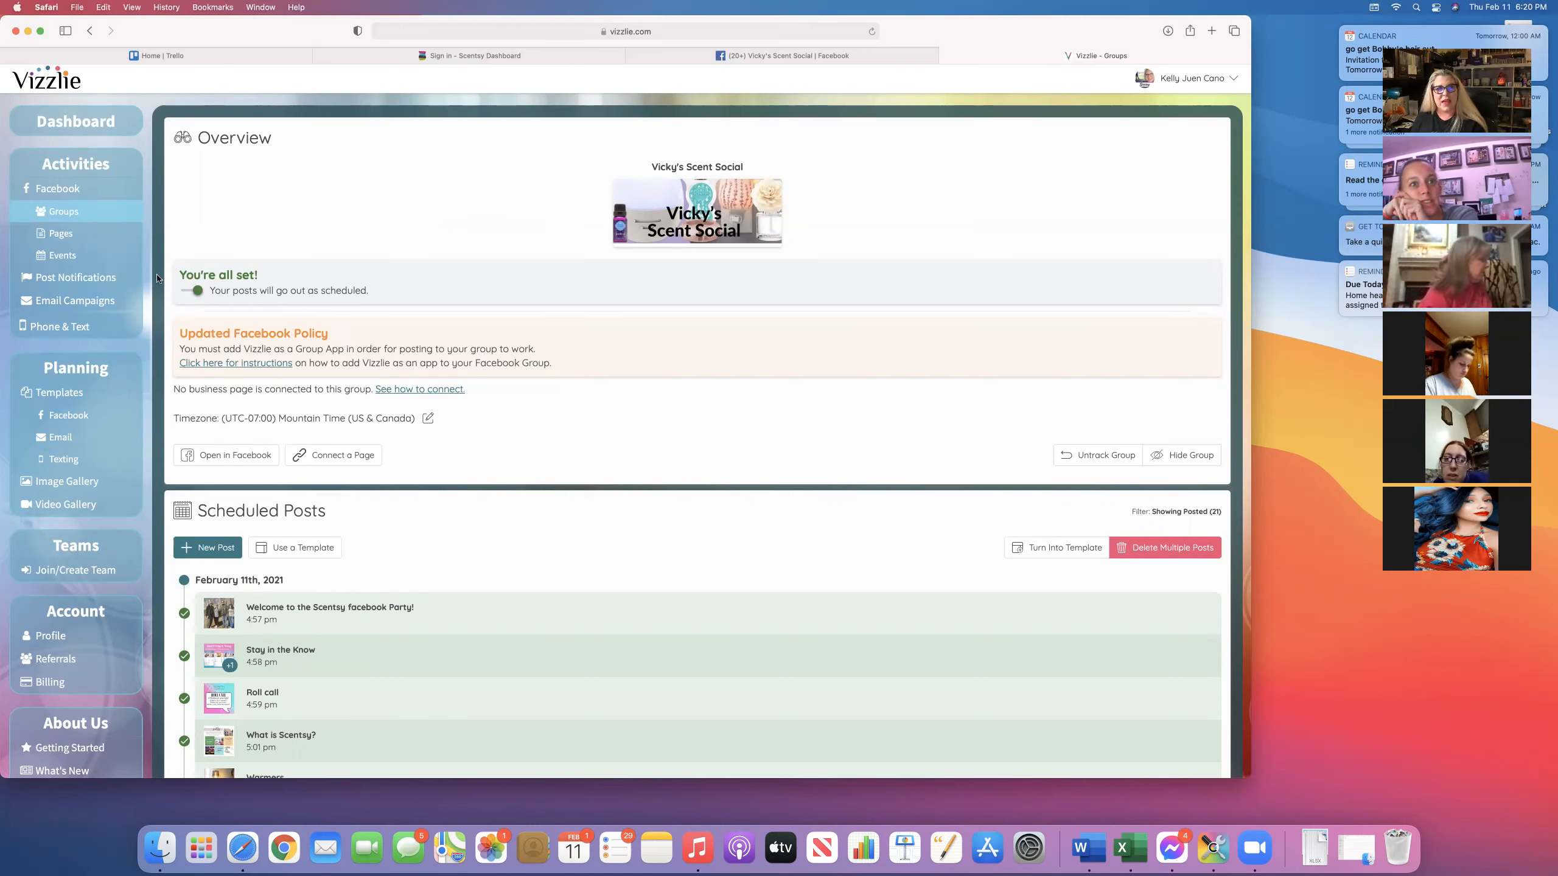
Open the Facebook templates and view the share-code prompt for importing a template, without importing anything
click(62, 423)
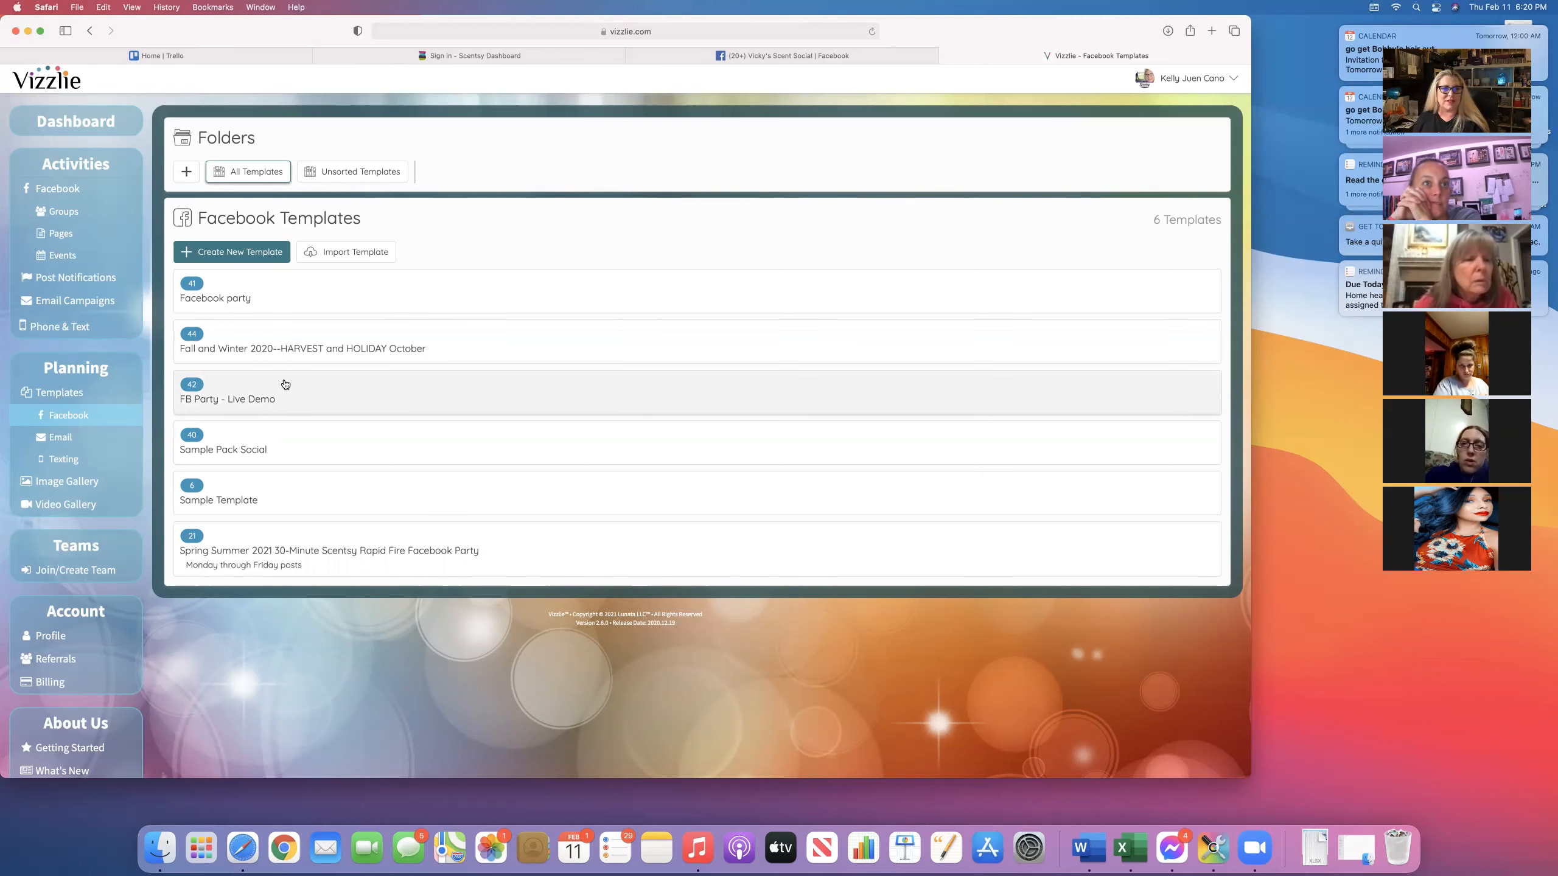
click(353, 263)
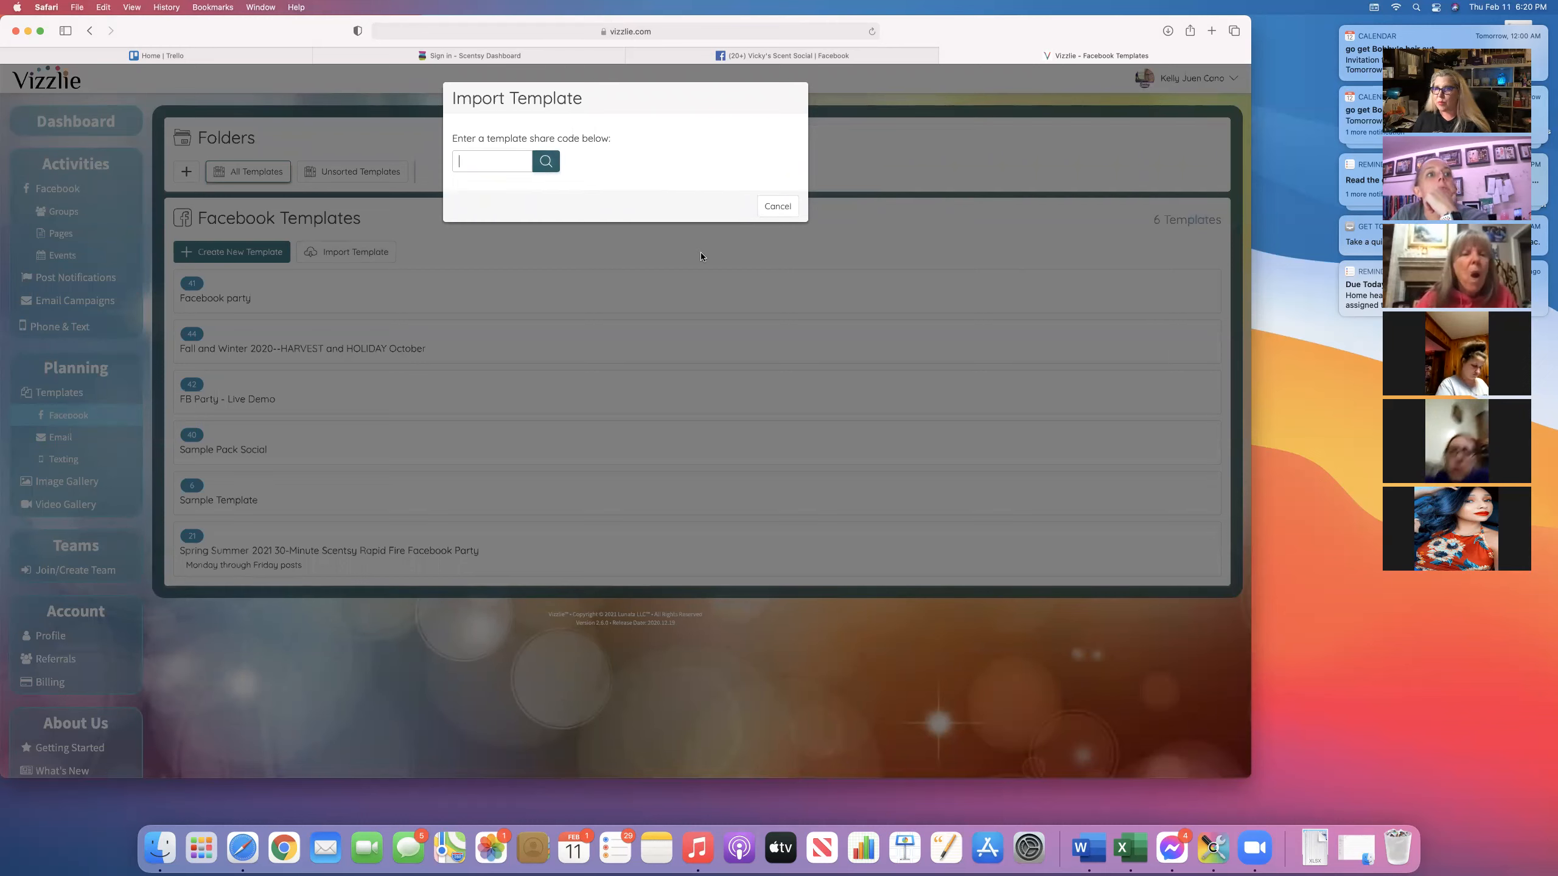
click(777, 206)
Open the "Spring Summer 2021 30-Minute Scentsy Rapid Fire Facebook Party" template
scroll(271, 521, down, 1)
scroll(270, 518, up, 1)
scroll(270, 519, down, 1)
scroll(267, 533, up, 1)
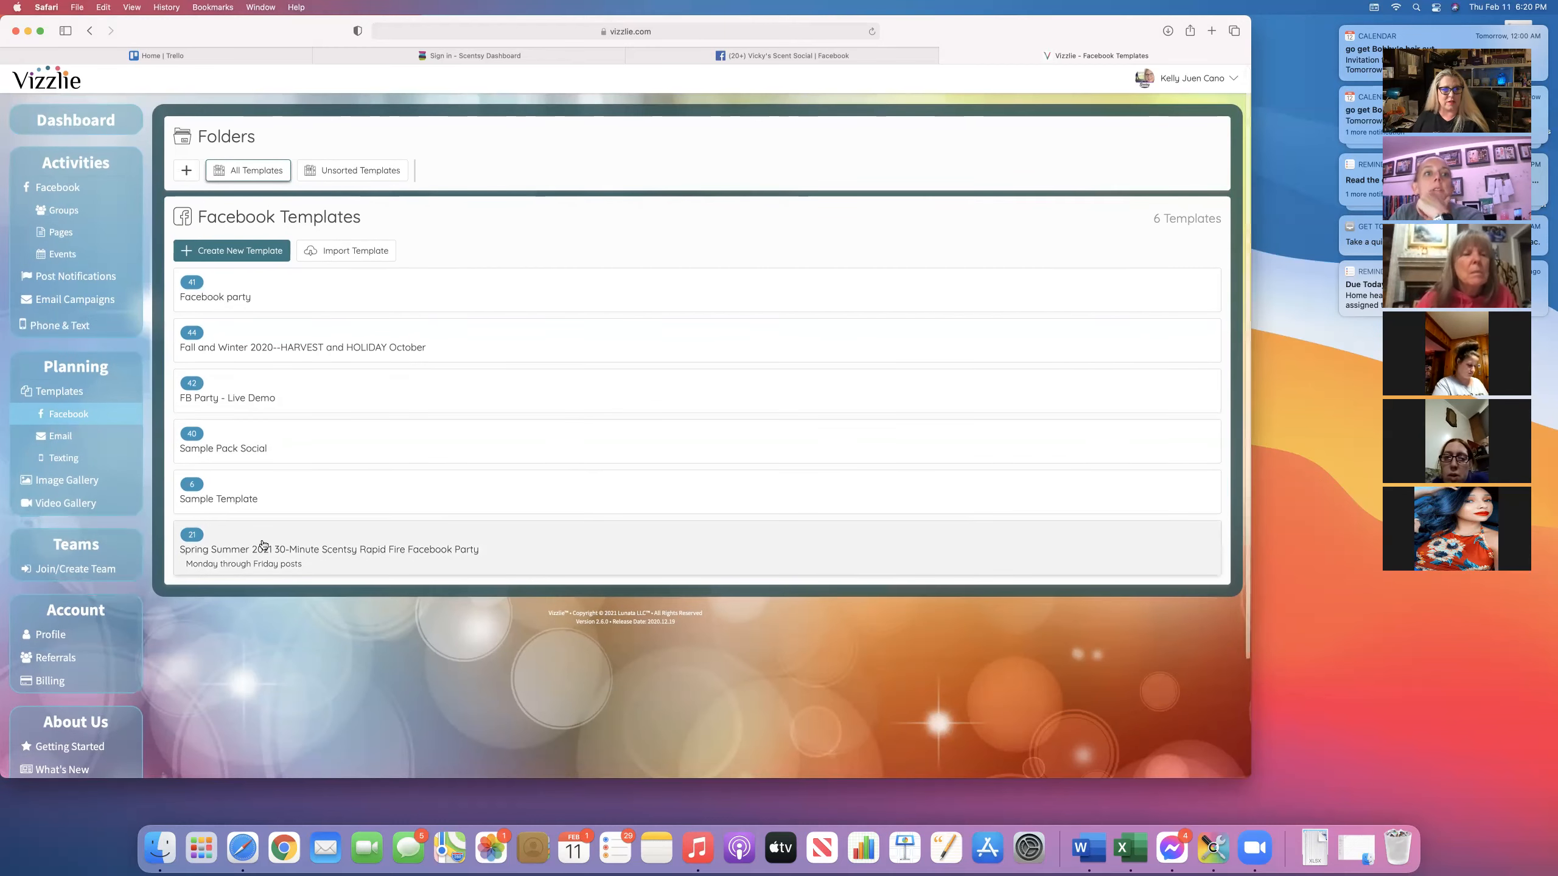
click(262, 543)
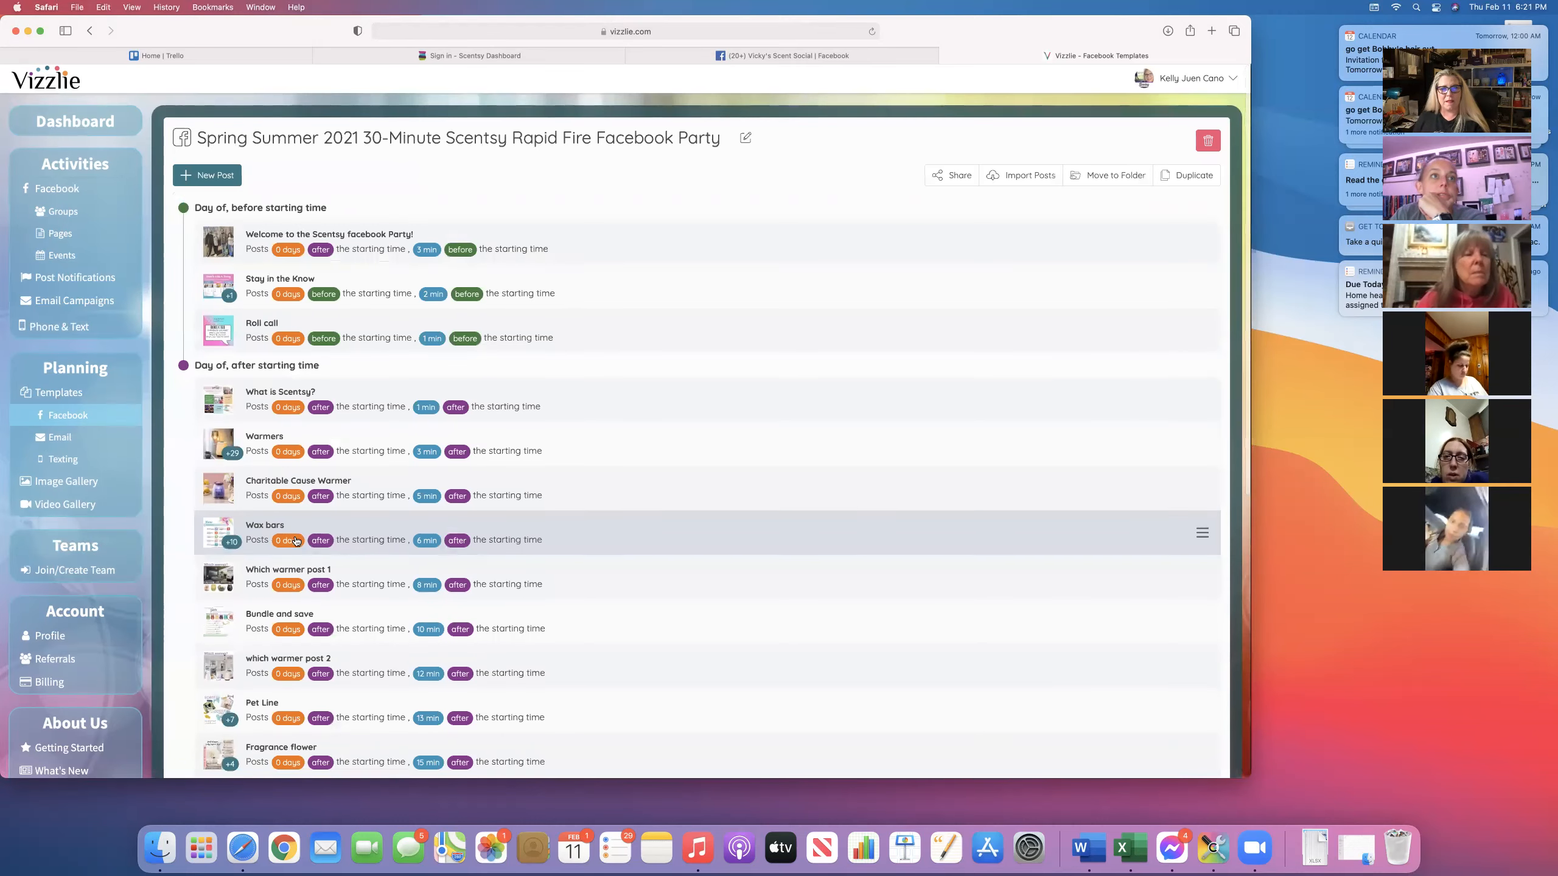
Examine the template's posts and their timing before and after the starting time, from the welcome post to "Thank you!"
scroll(322, 332, down, 1)
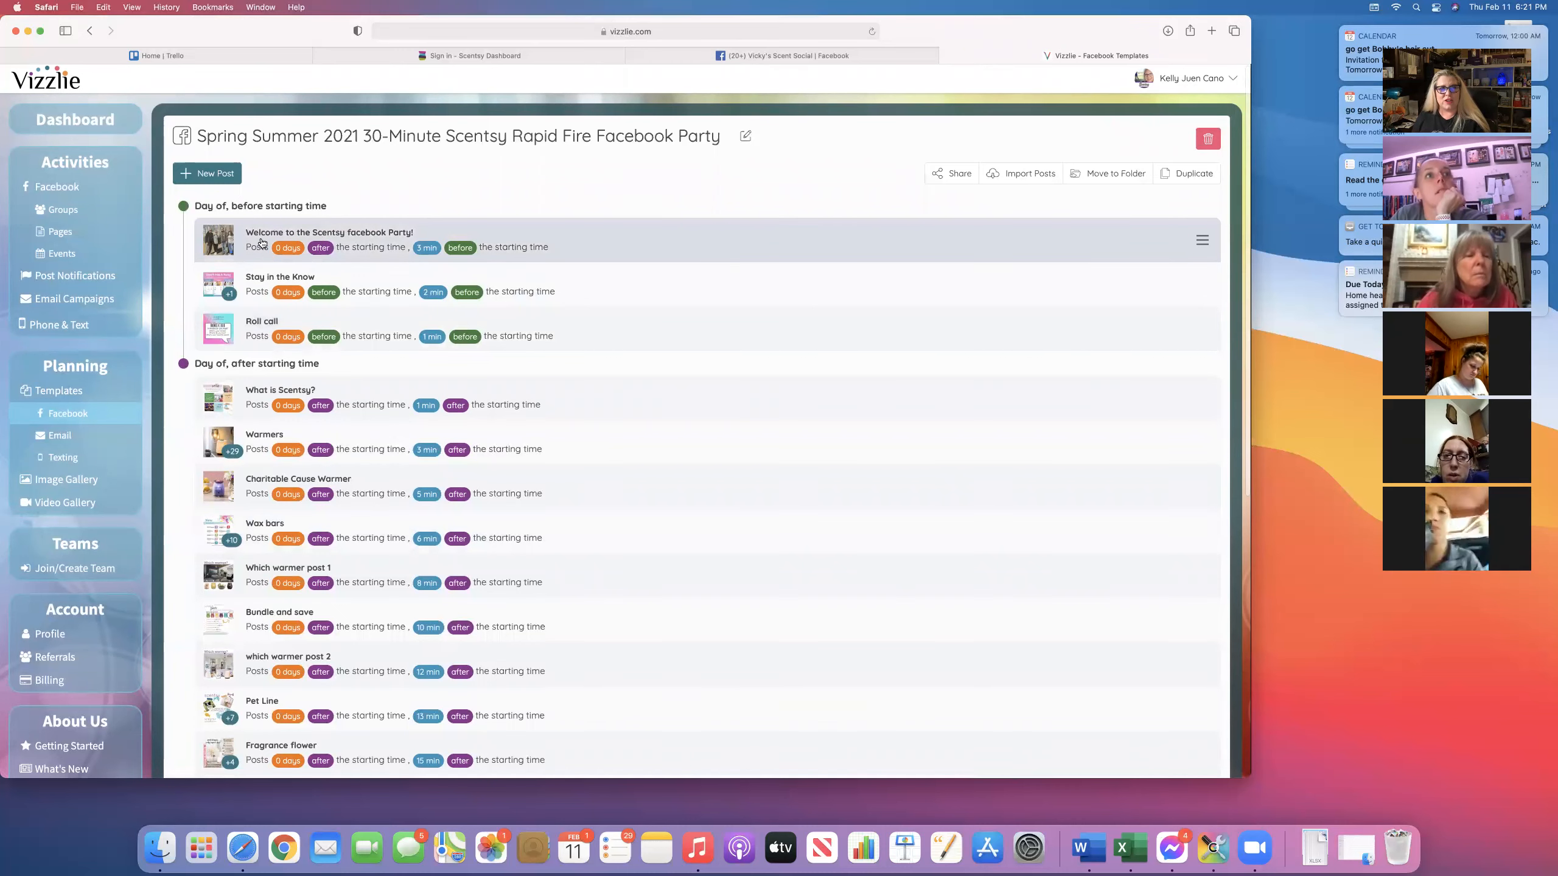
scroll(281, 259, down, 1)
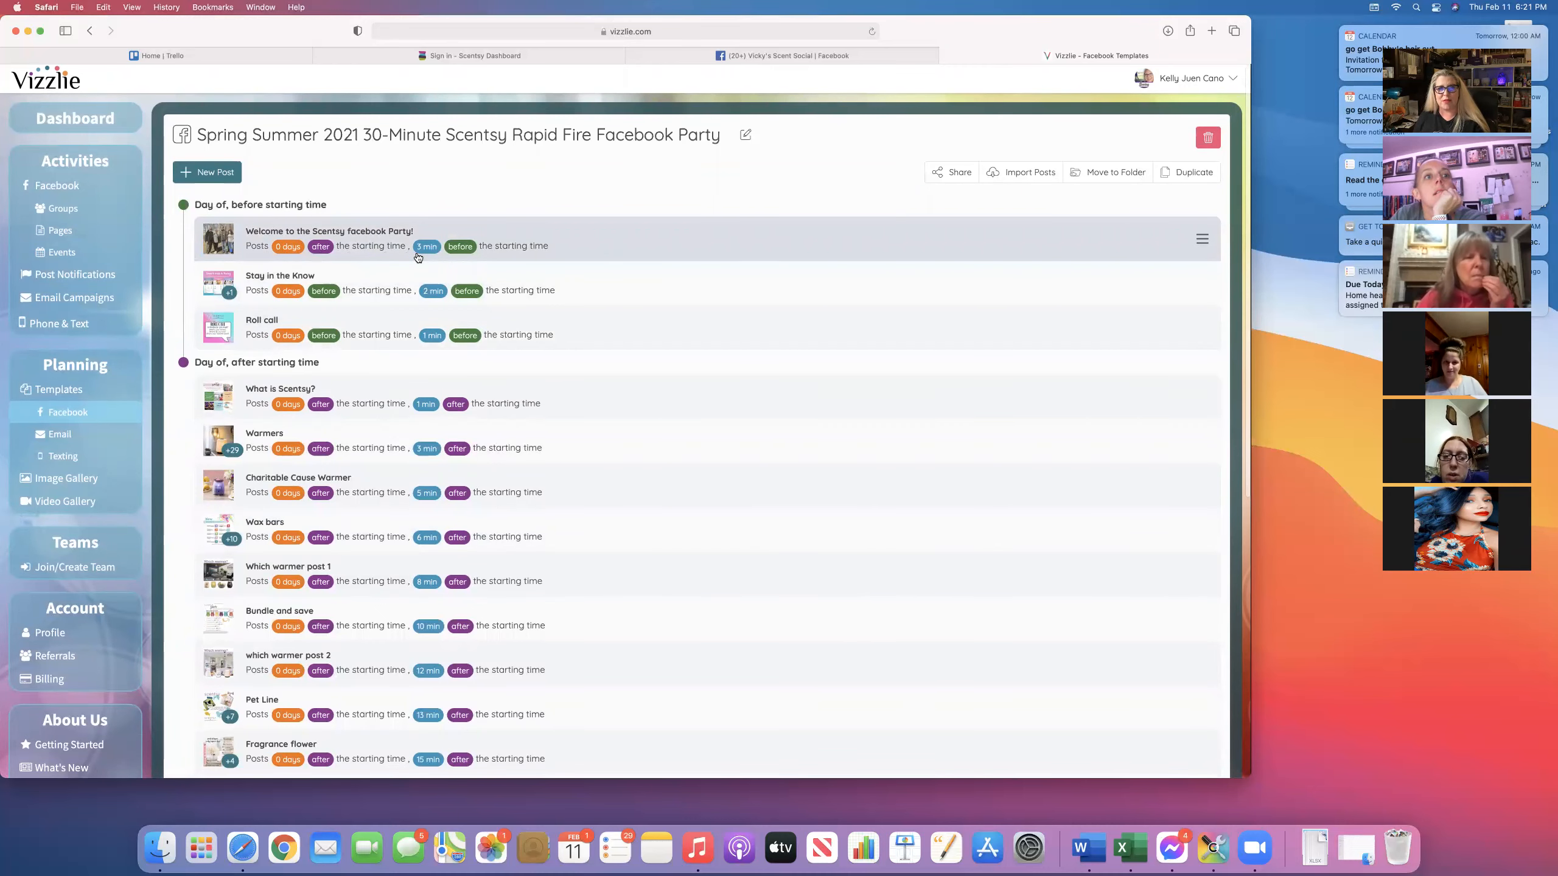
scroll(438, 260, up, 1)
scroll(544, 258, down, 3)
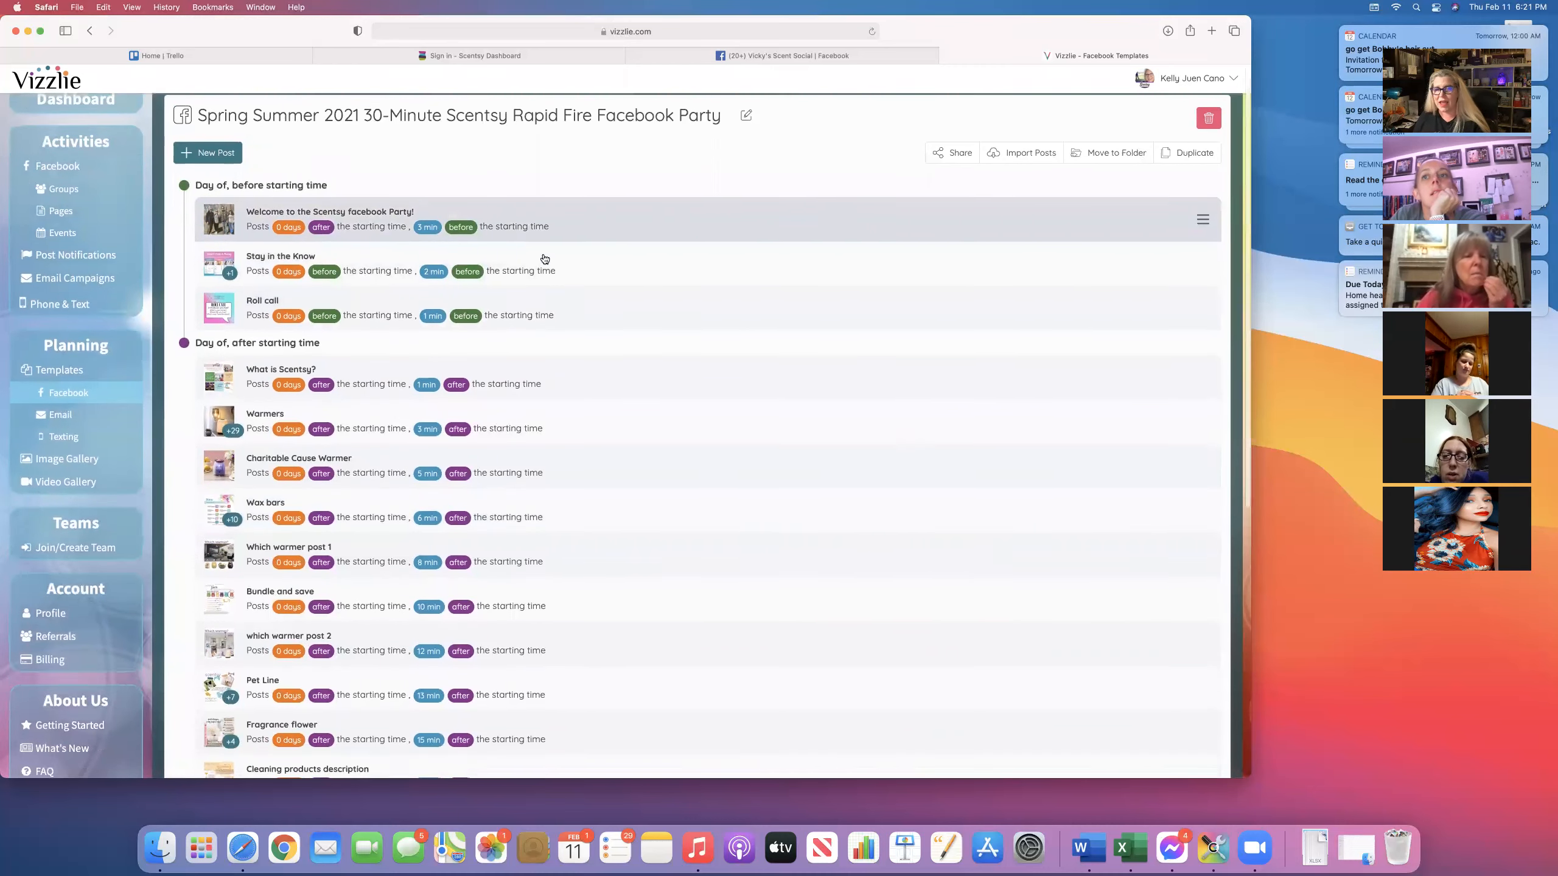
scroll(544, 258, down, 5)
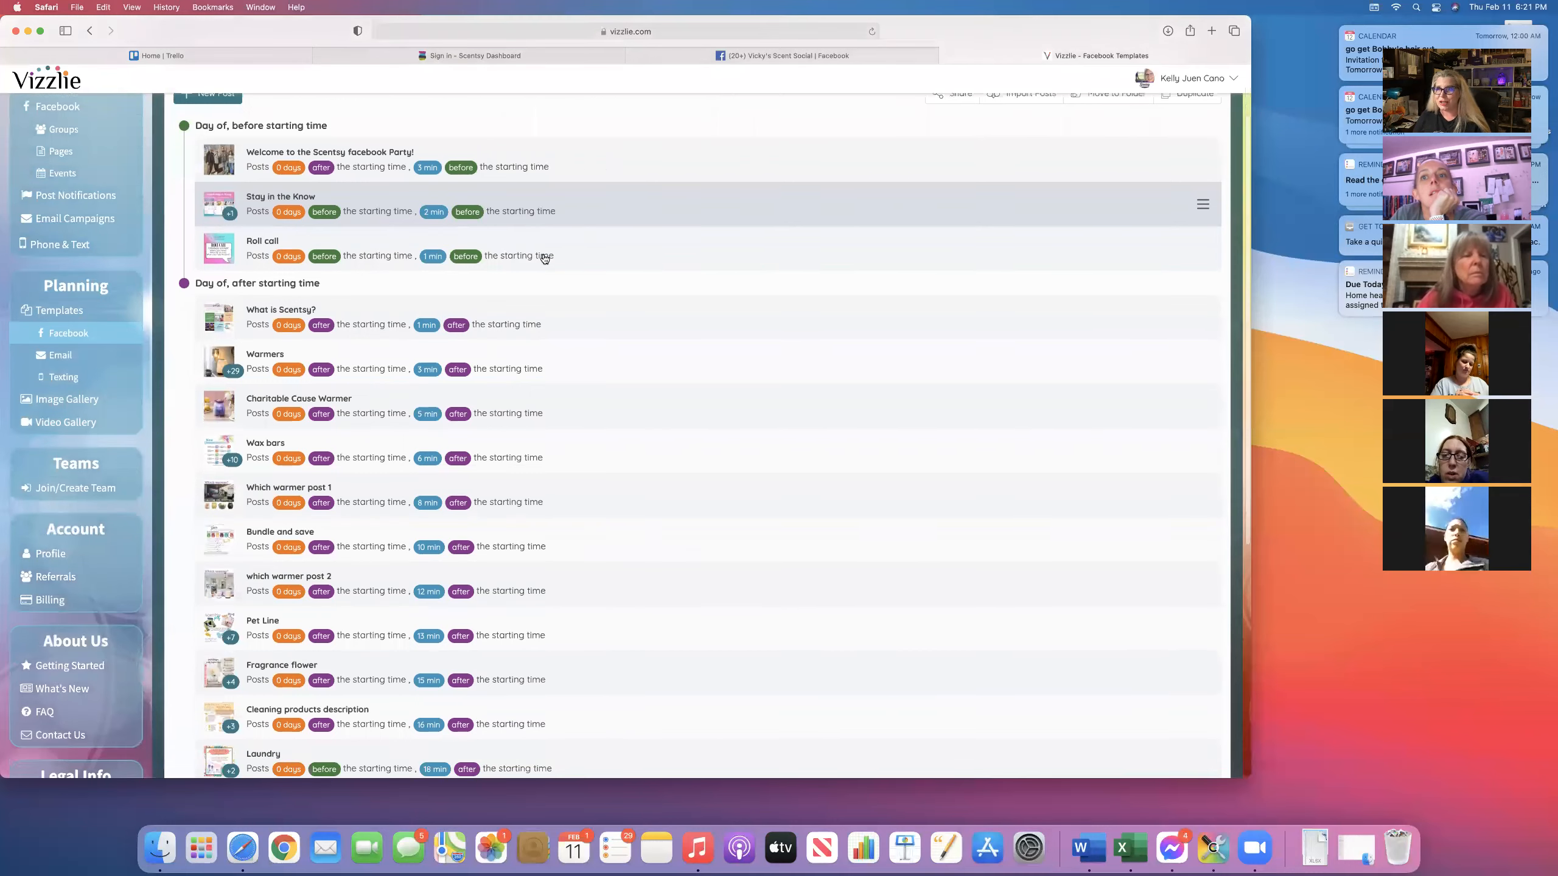
scroll(544, 258, down, 4)
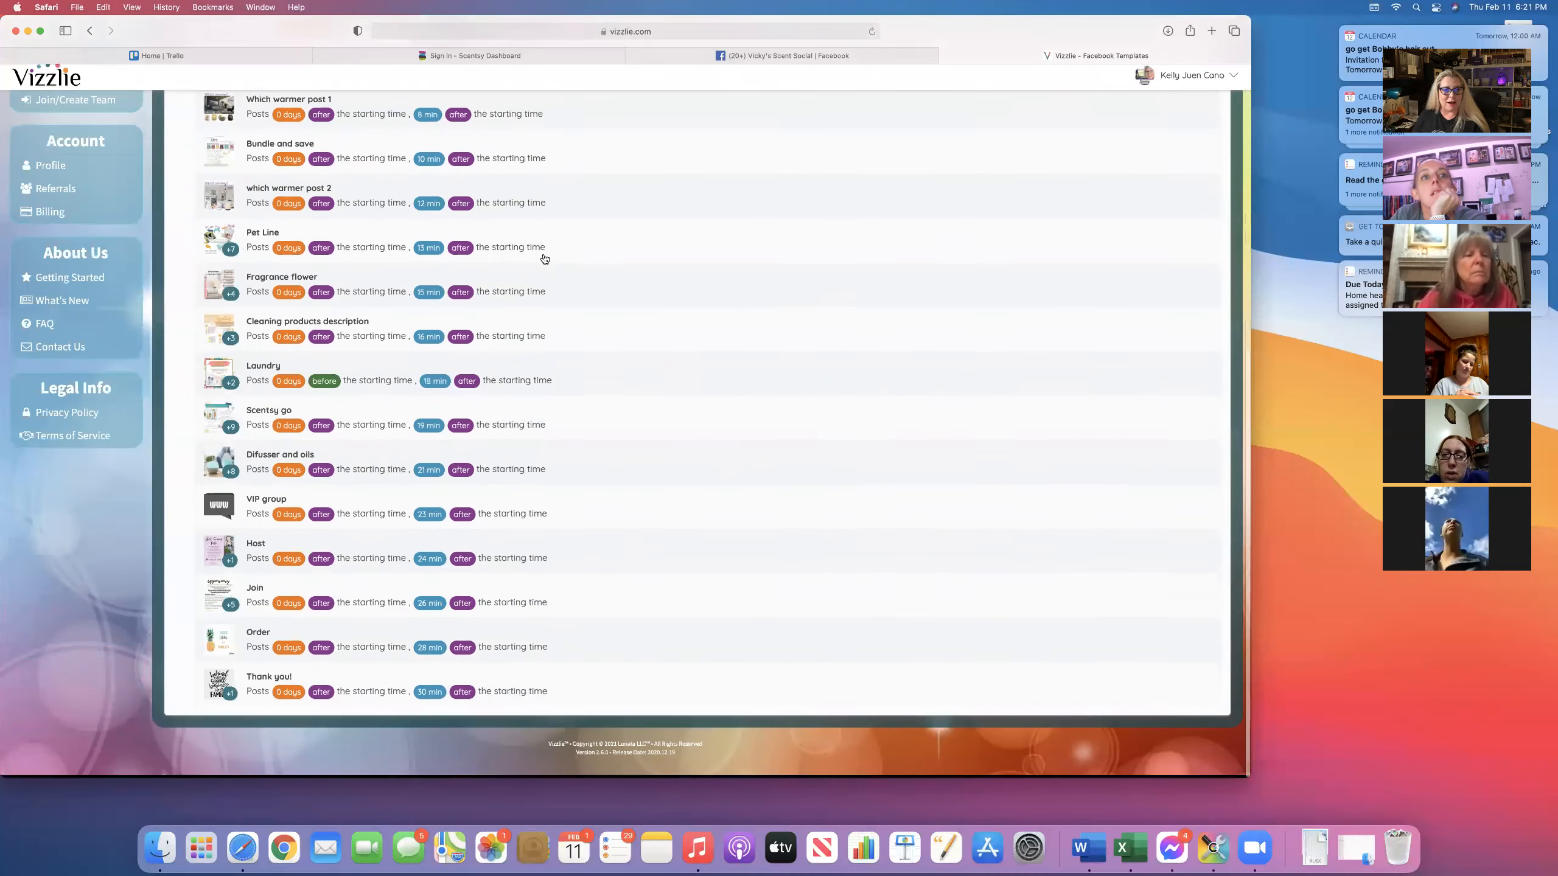
Open the template's welcome post for editing and try setting its date to before the starting time
scroll(544, 258, up, 10)
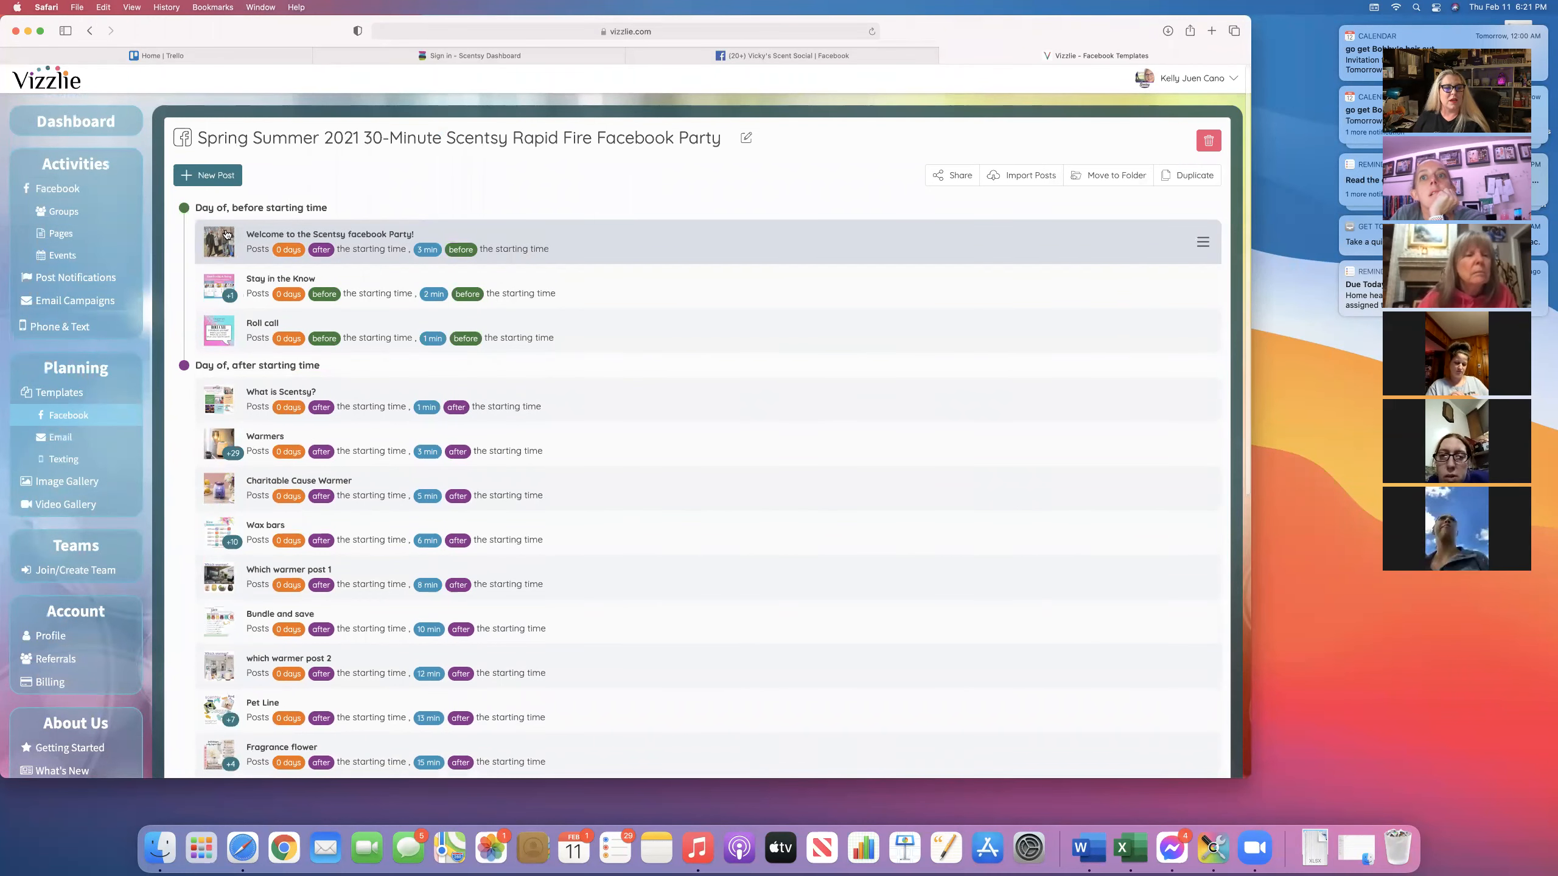
click(544, 247)
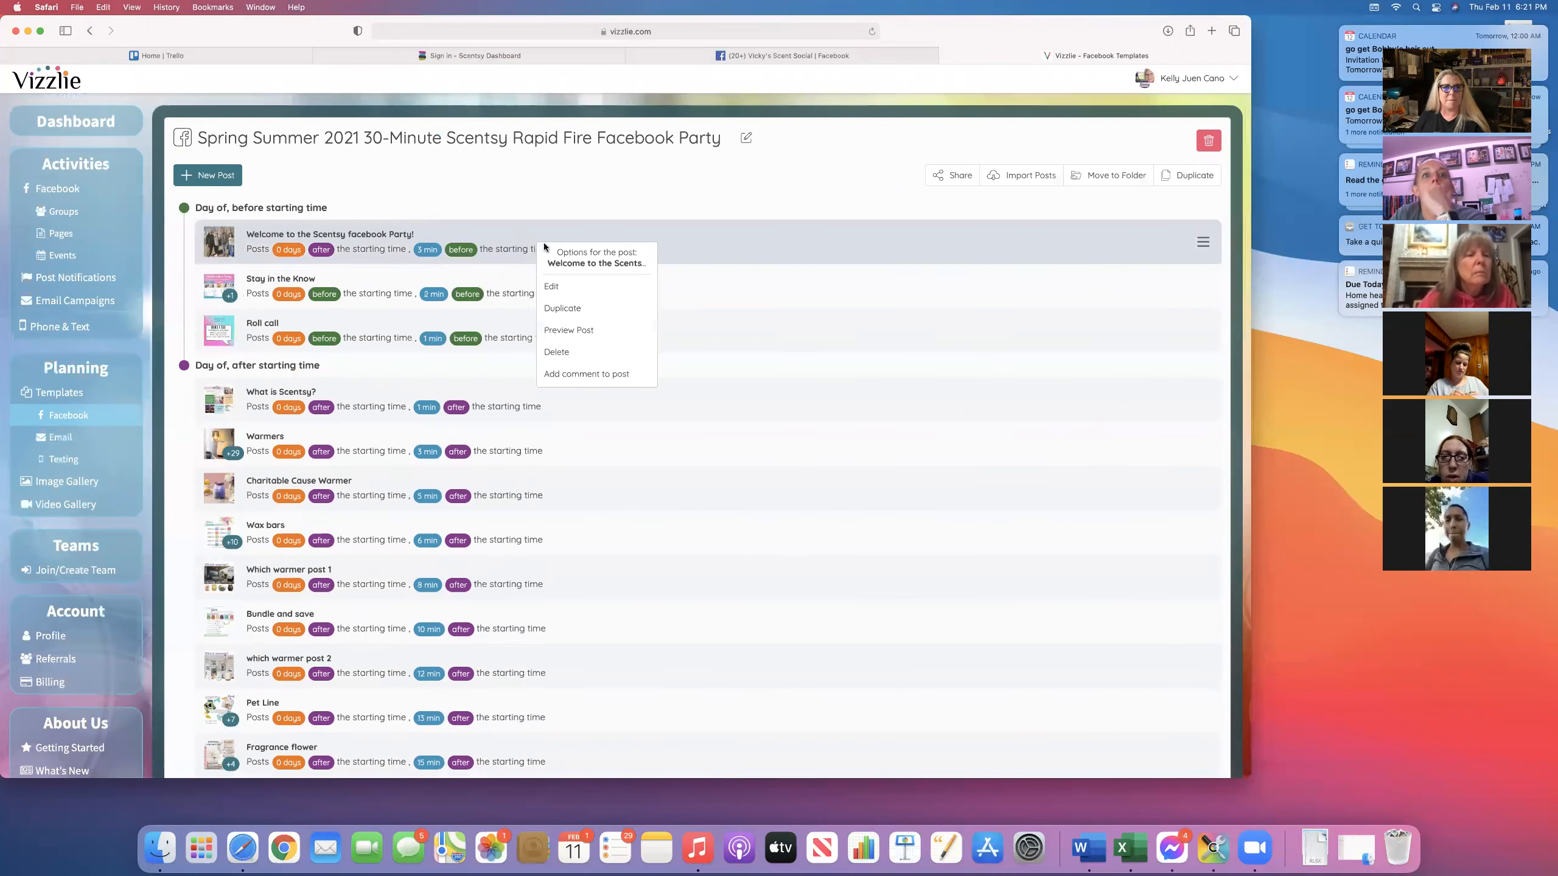
click(554, 286)
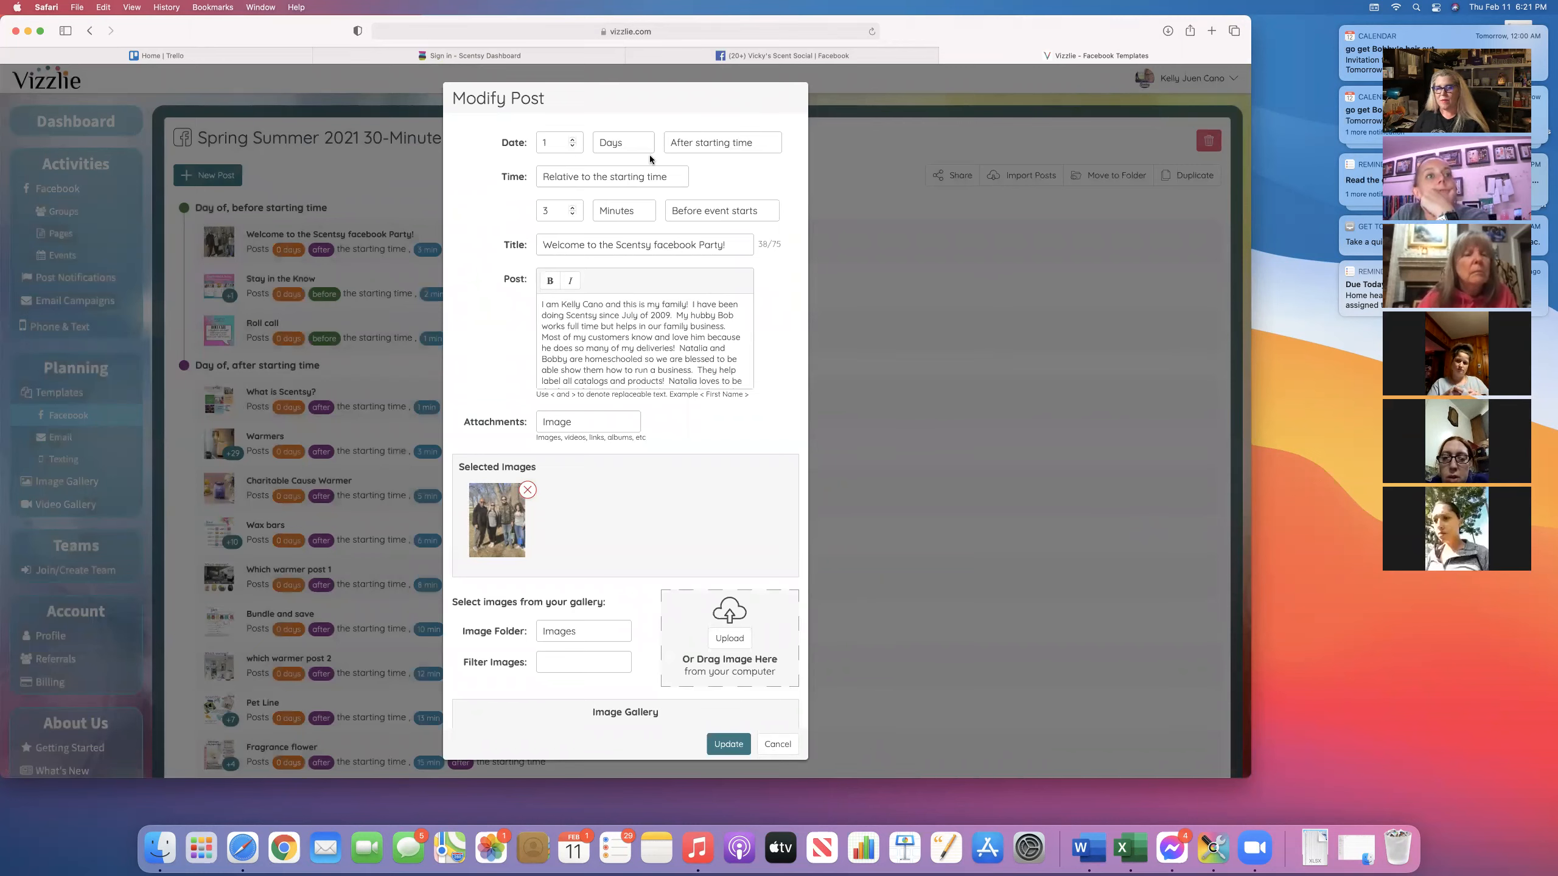
click(737, 148)
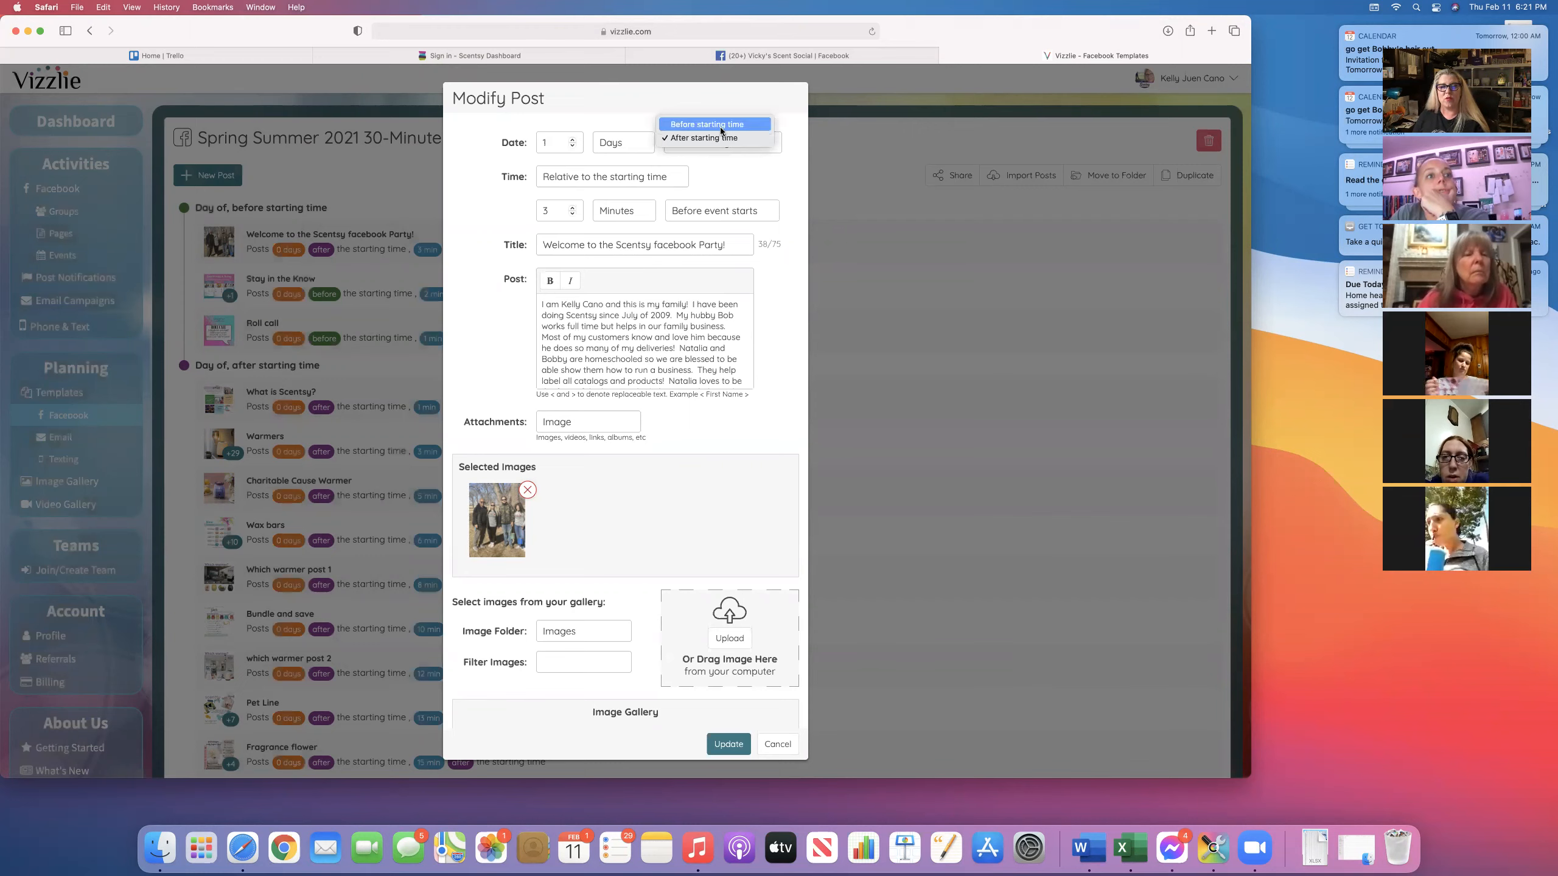
click(733, 125)
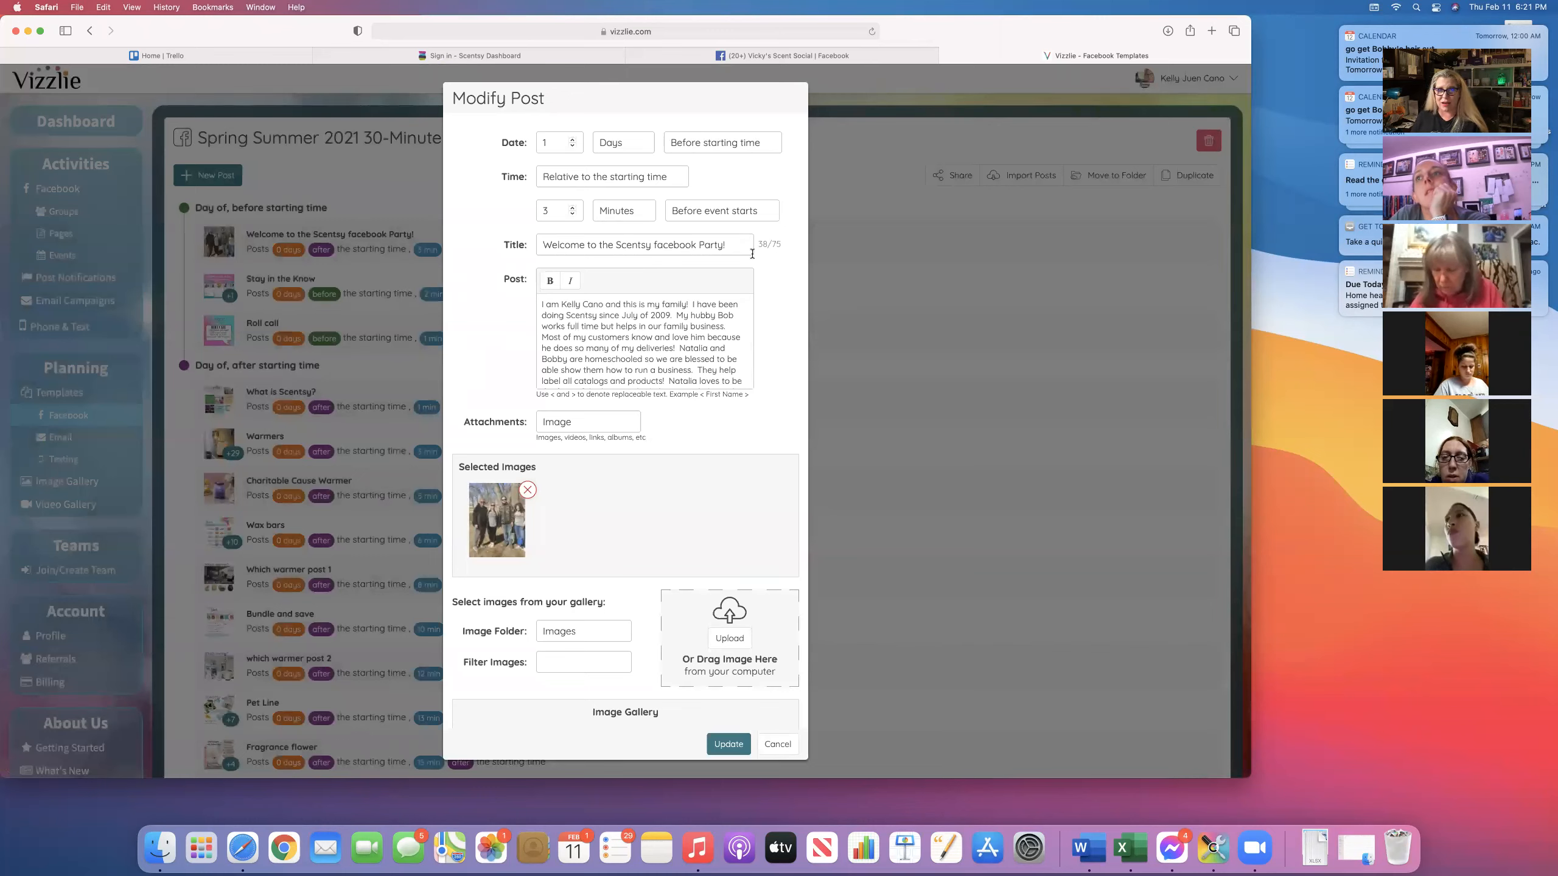
Examine the welcome post's text, selected image, upload option and image gallery, and leave the post without updating it
scroll(645, 321, down, 3)
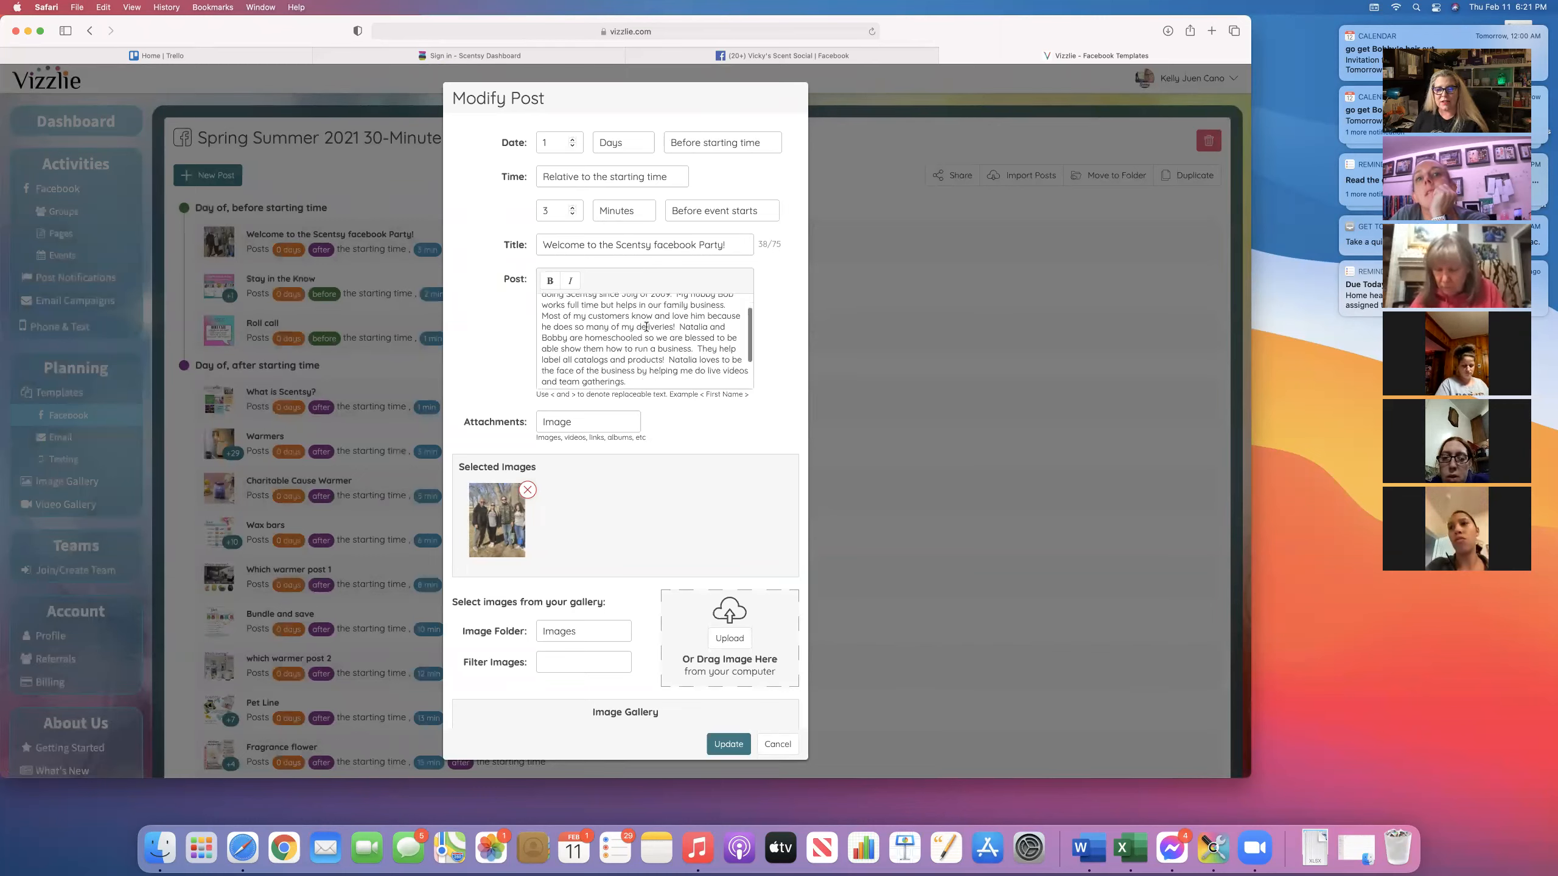
scroll(645, 322, up, 3)
scroll(632, 337, down, 6)
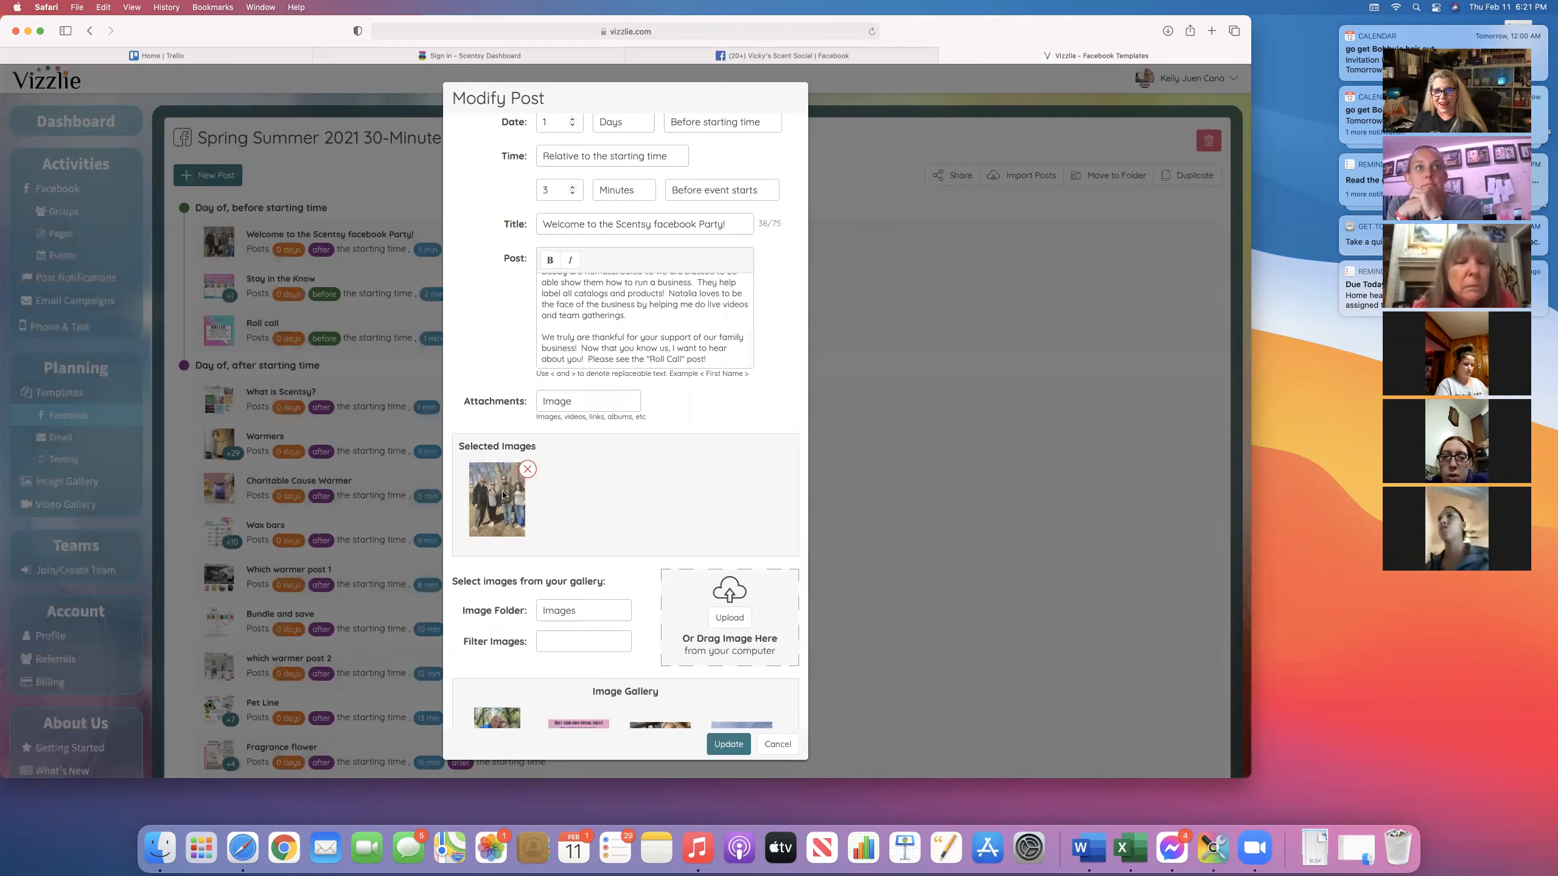
scroll(546, 447, down, 3)
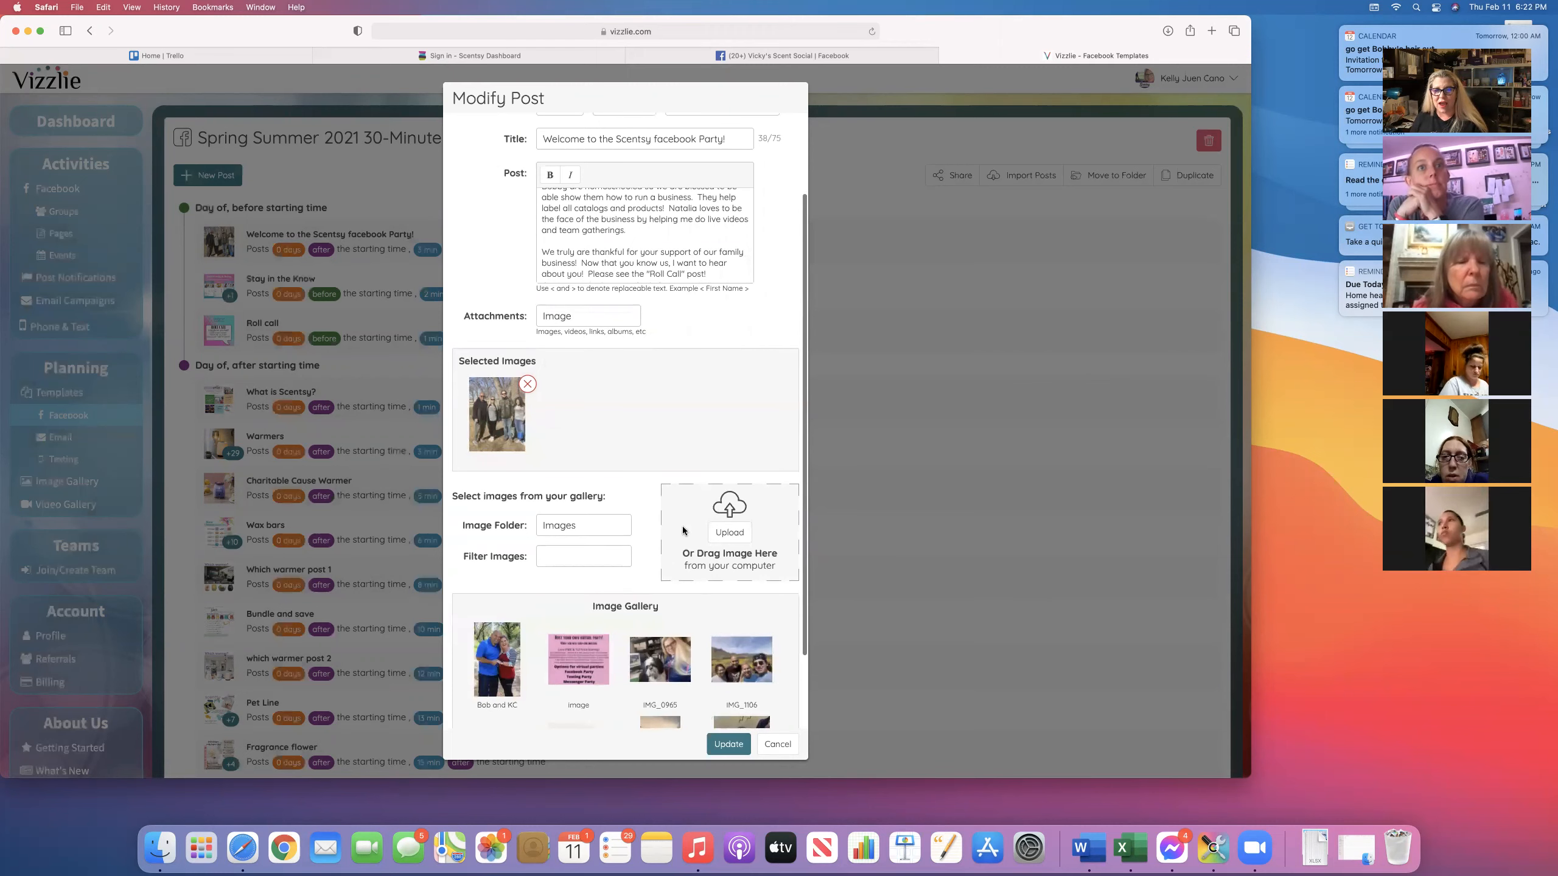
scroll(722, 552, down, 1)
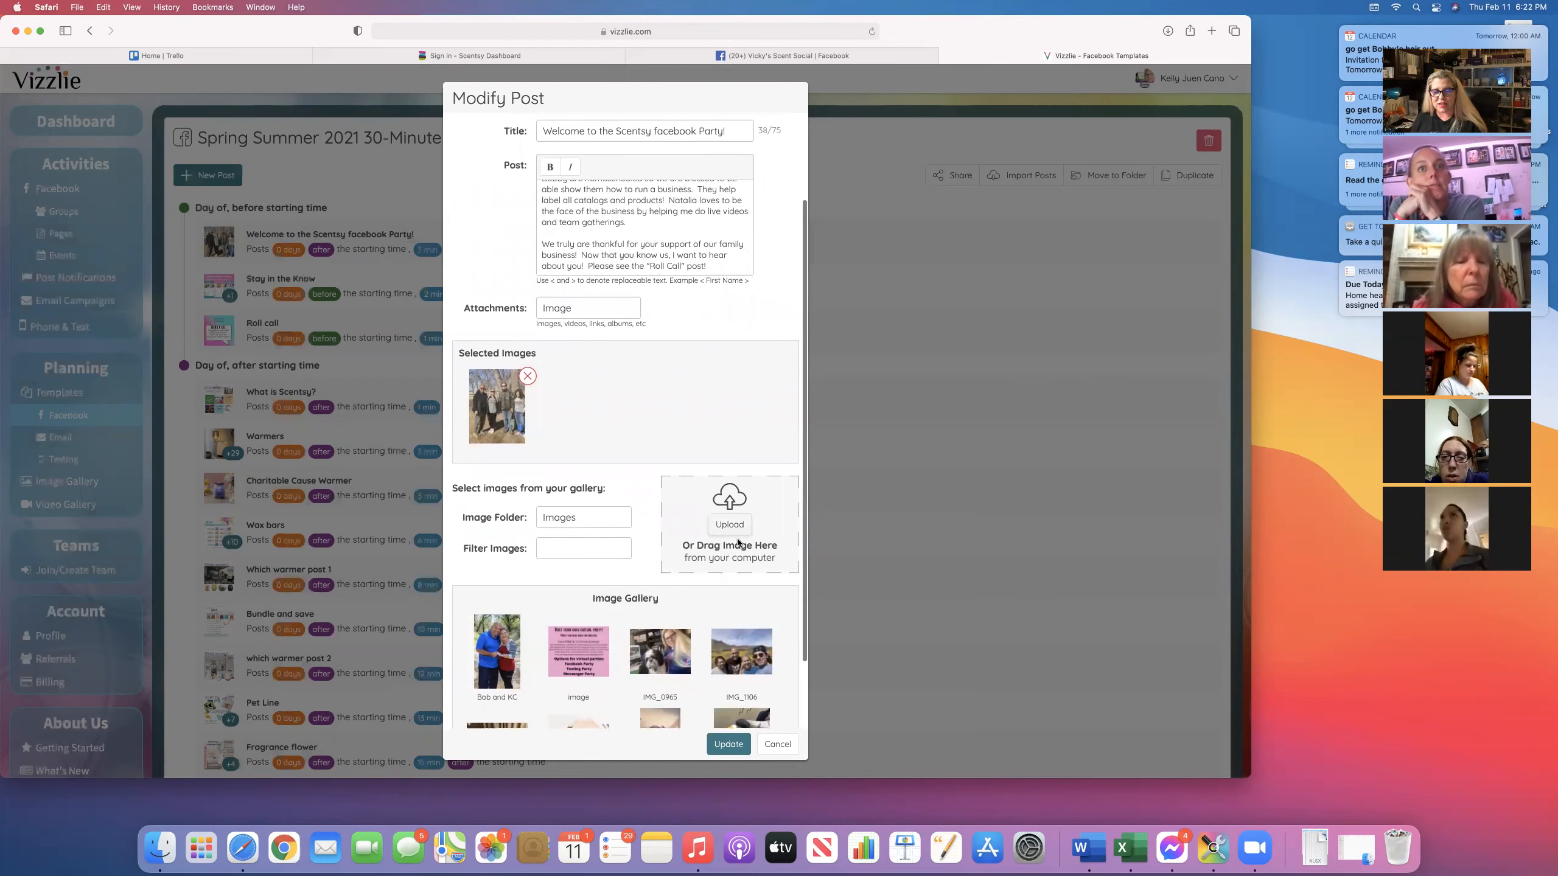
scroll(739, 534, up, 1)
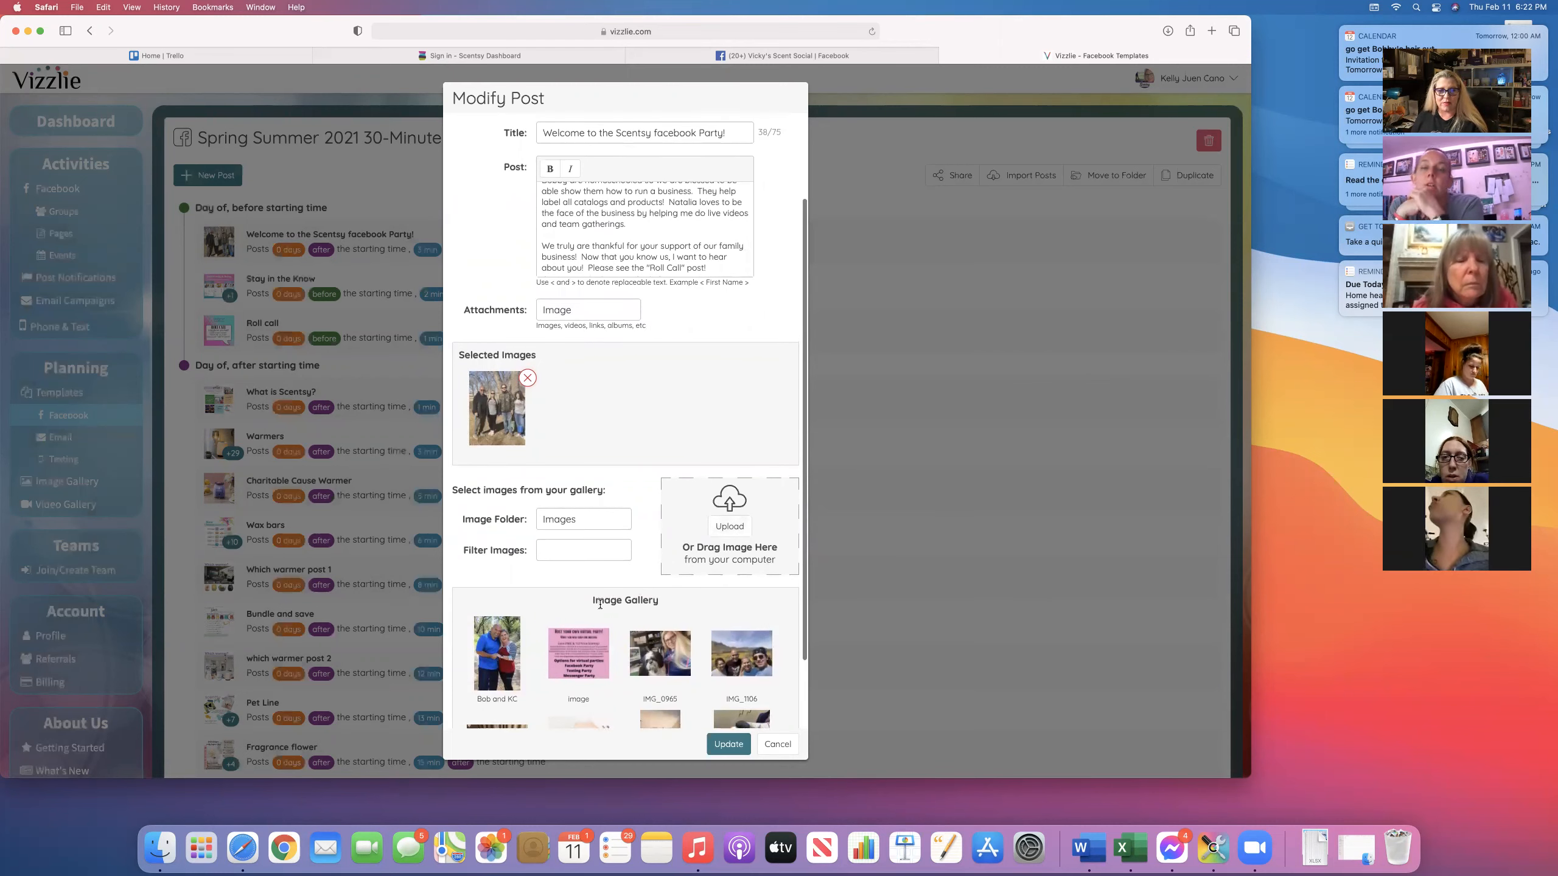
scroll(600, 604, down, 8)
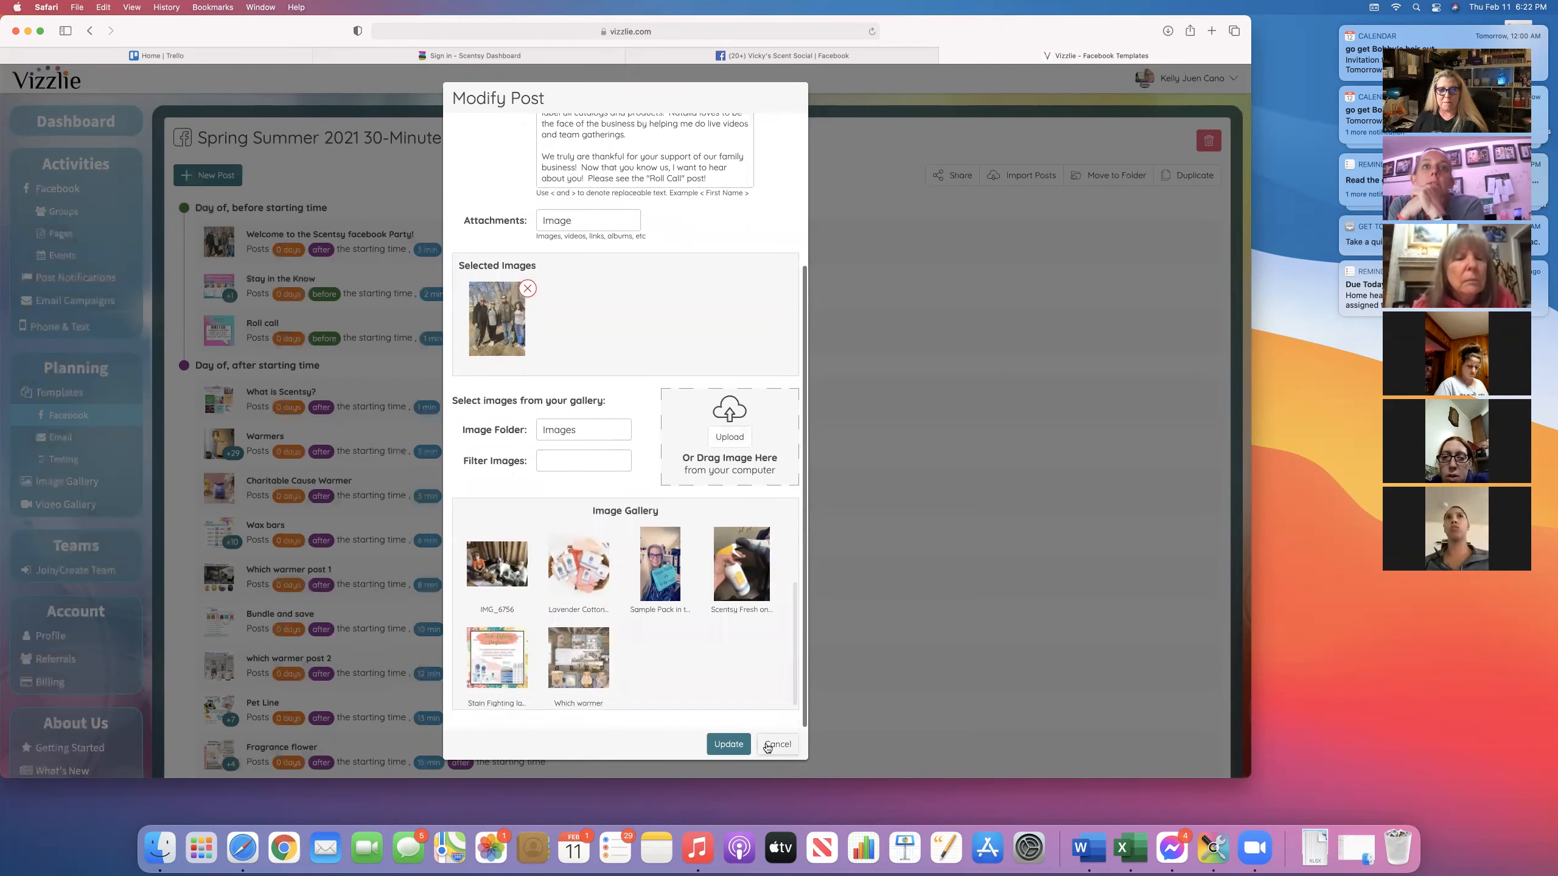
click(767, 745)
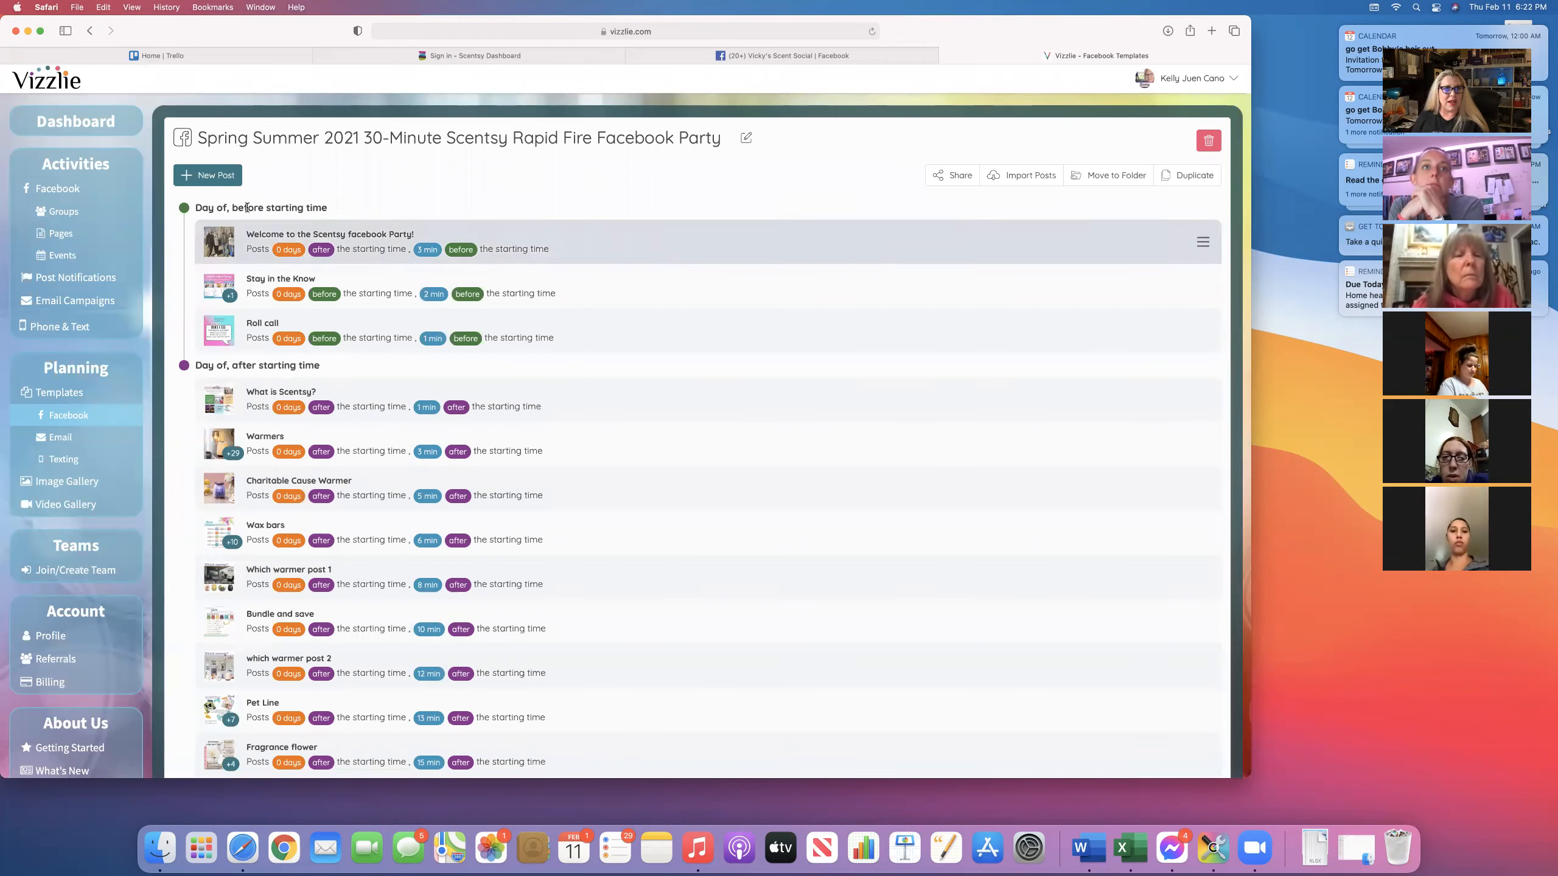
Return to the Facebook groups and open the tracked "Fabulous Scentsy Party!" group
scroll(497, 511, down, 2)
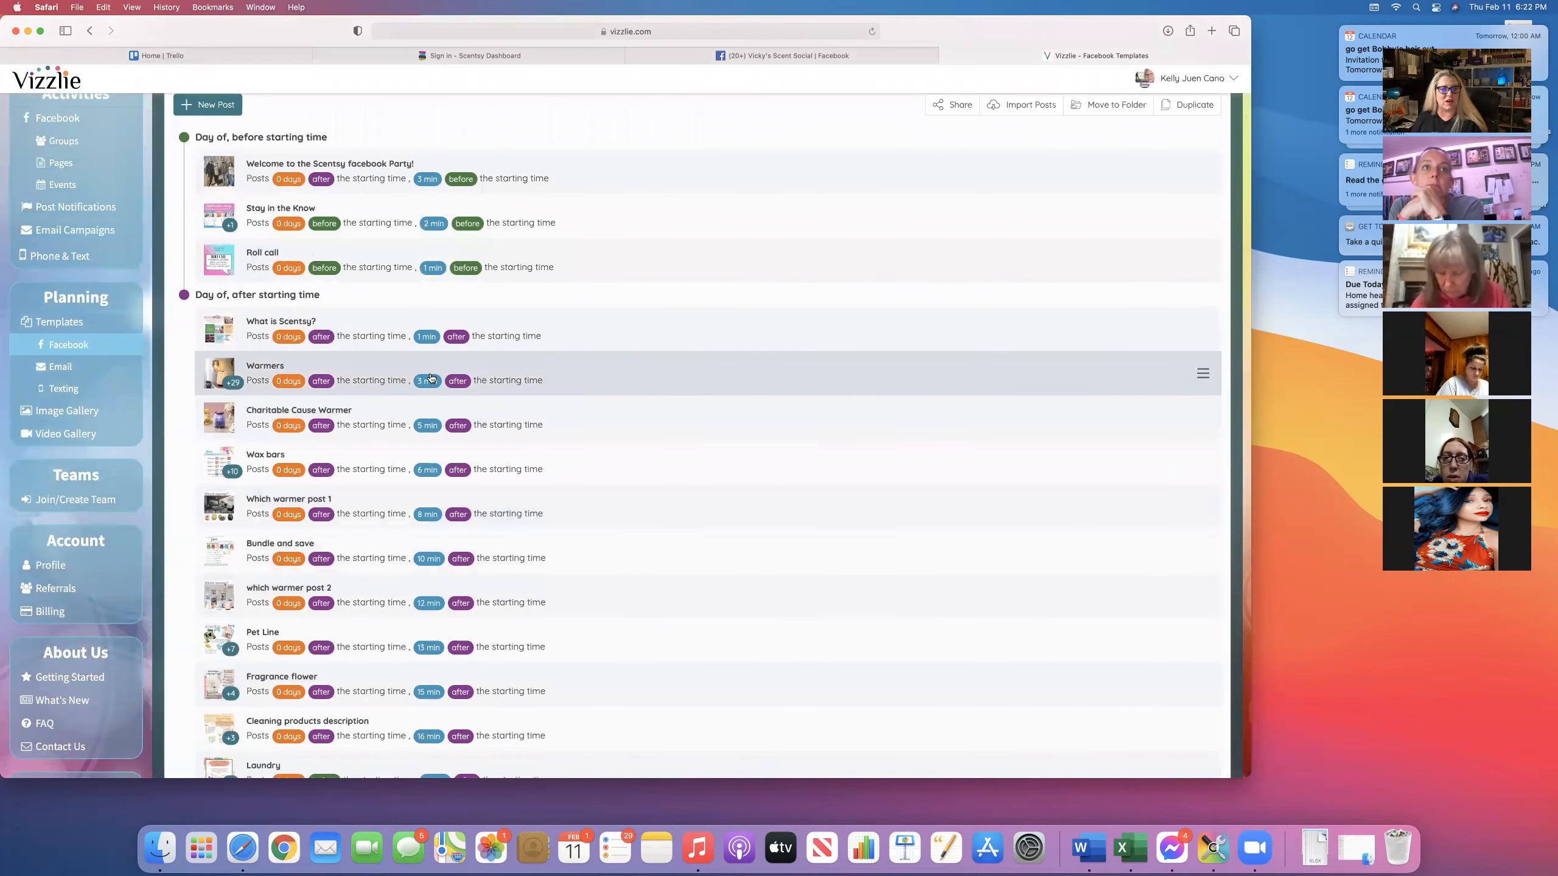
scroll(432, 379, up, 2)
mouse_move(70, 212)
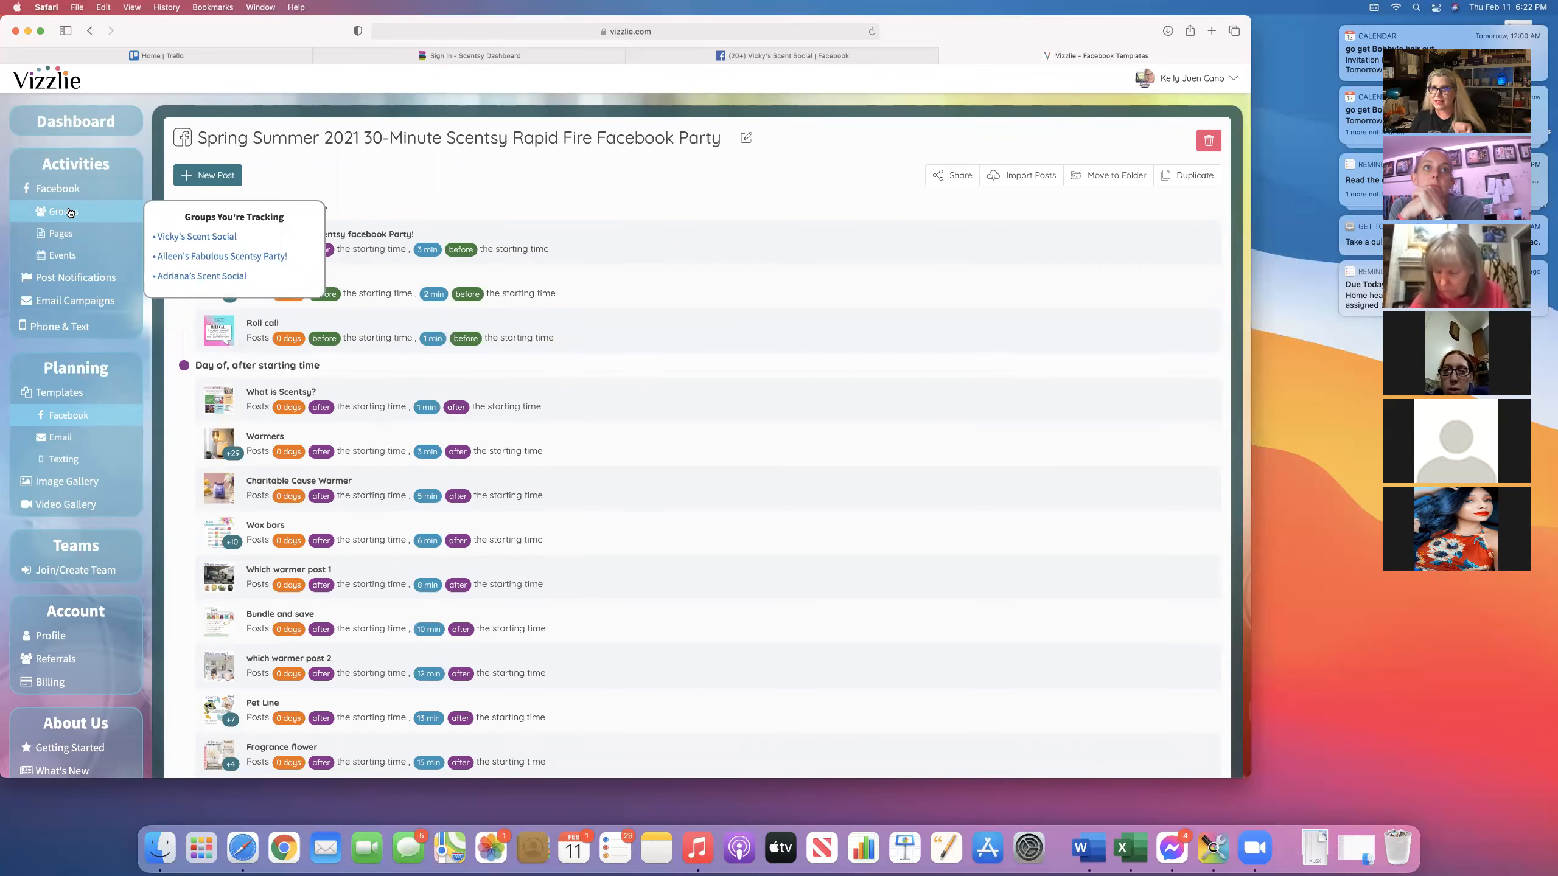
click(68, 209)
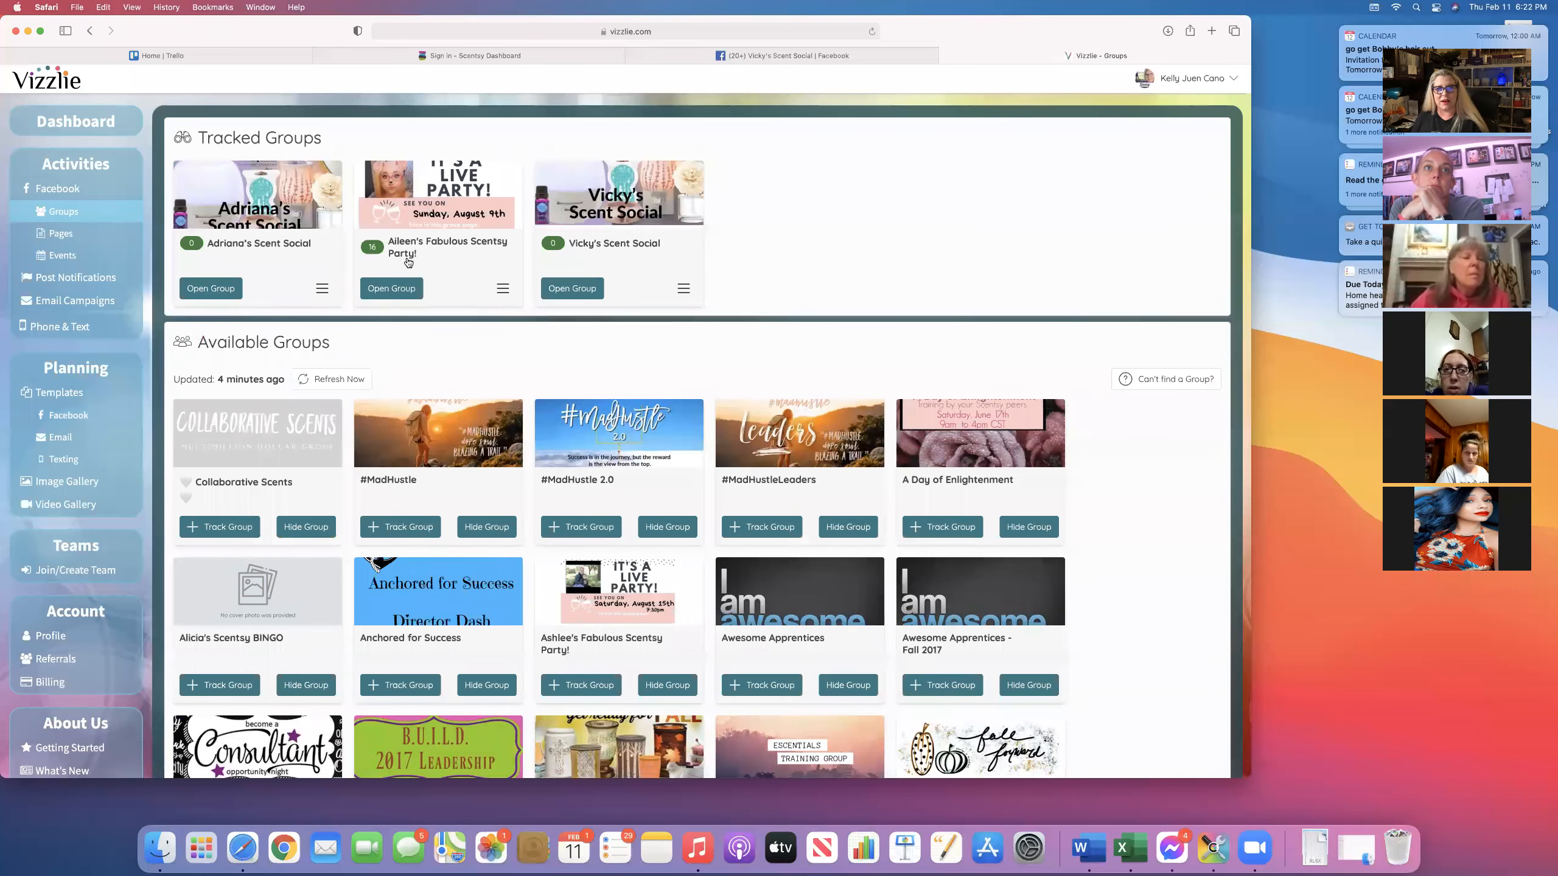
click(399, 289)
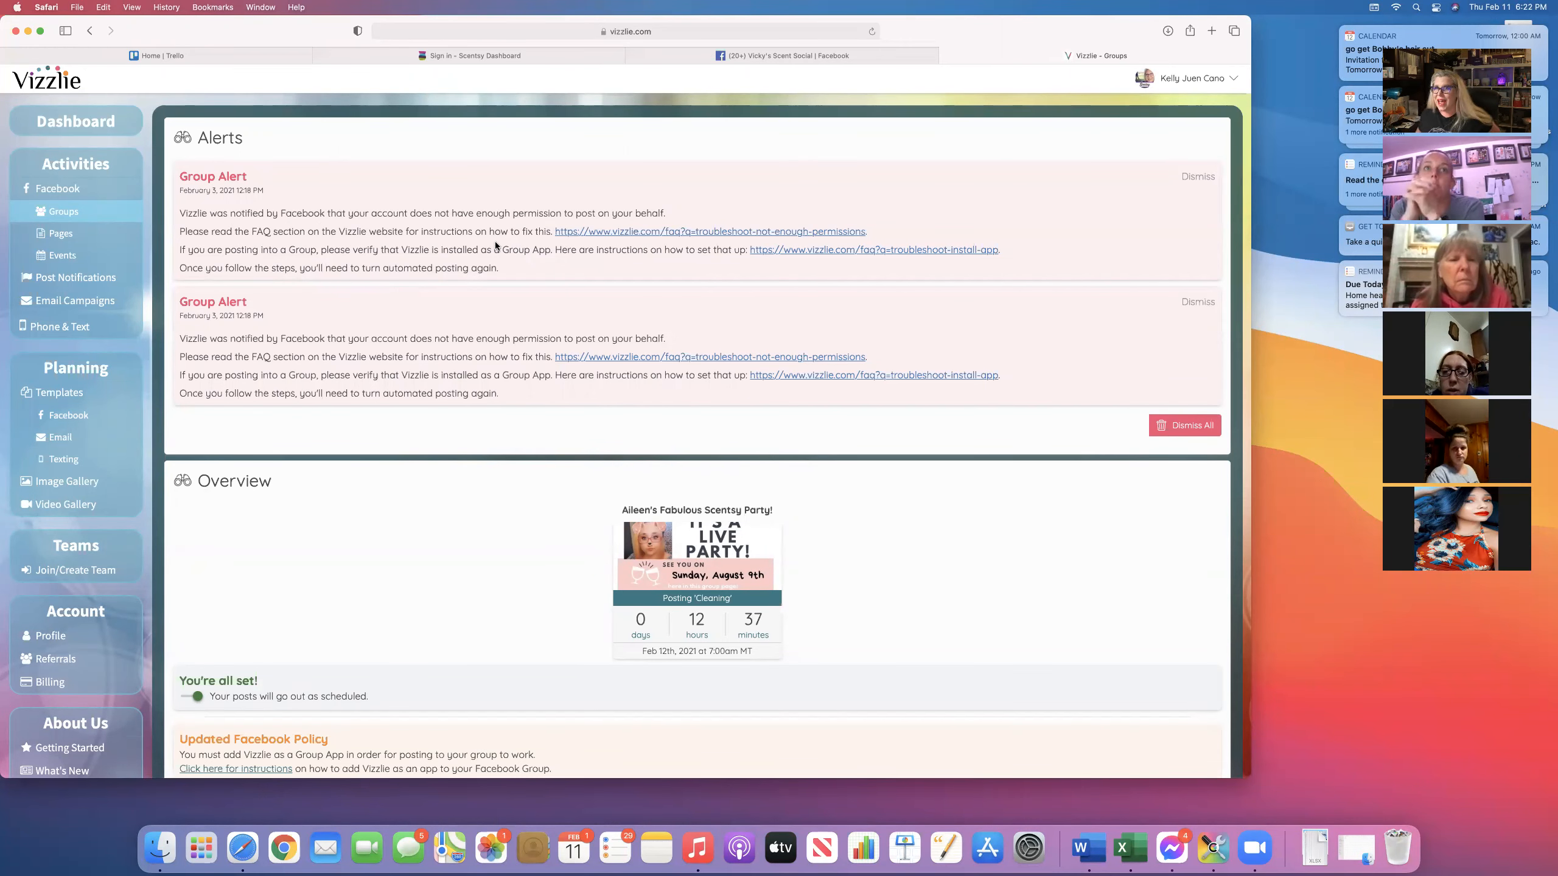
Switch to Facebook, open the Scent Social group's settings and view its installed group apps
click(795, 57)
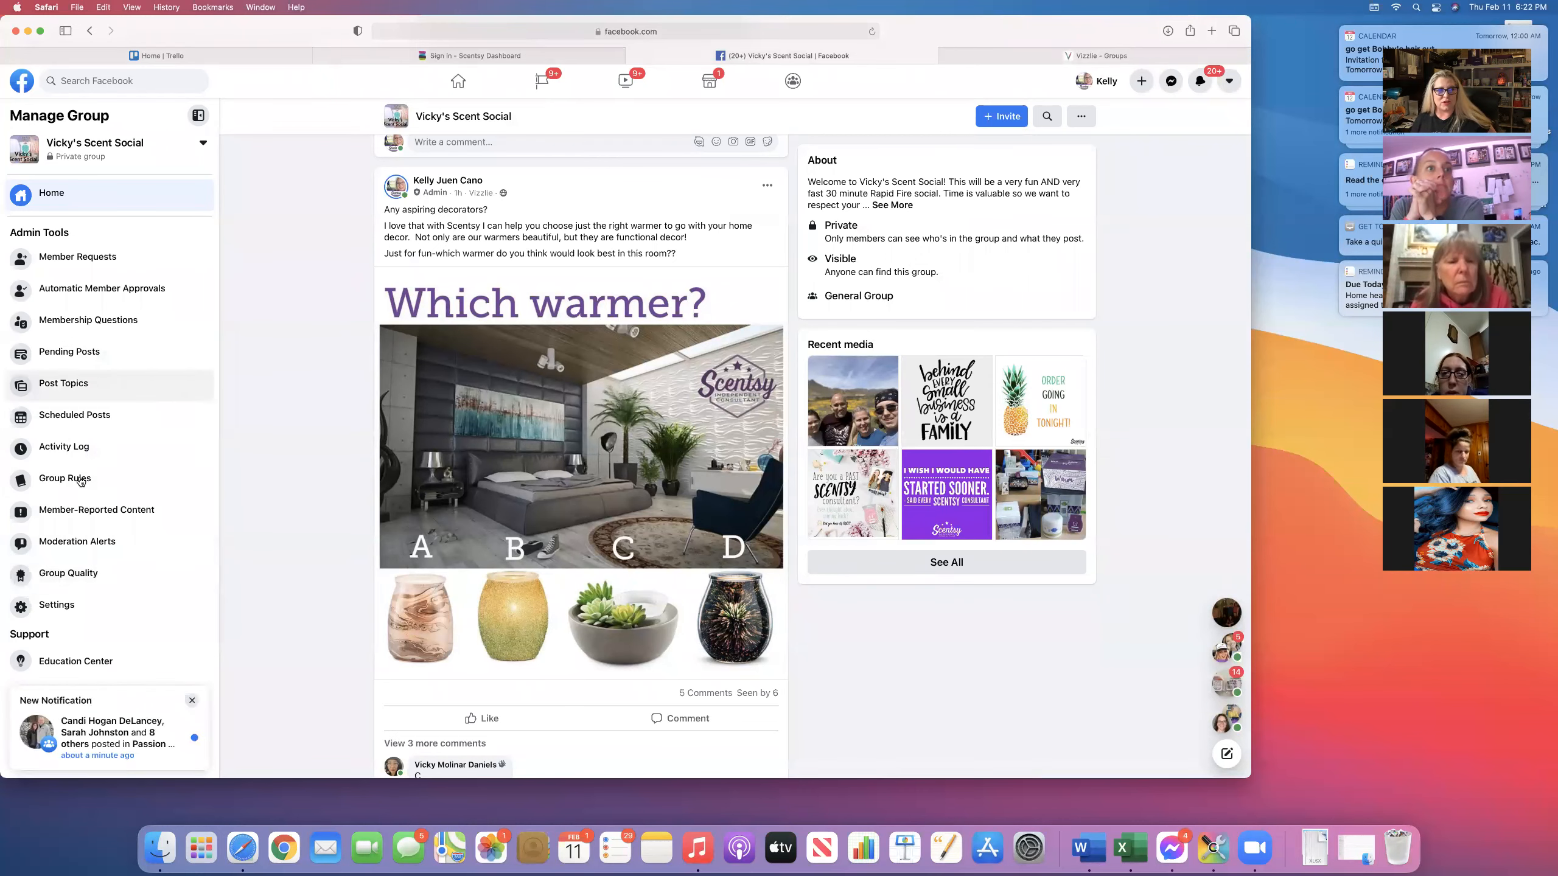
click(56, 607)
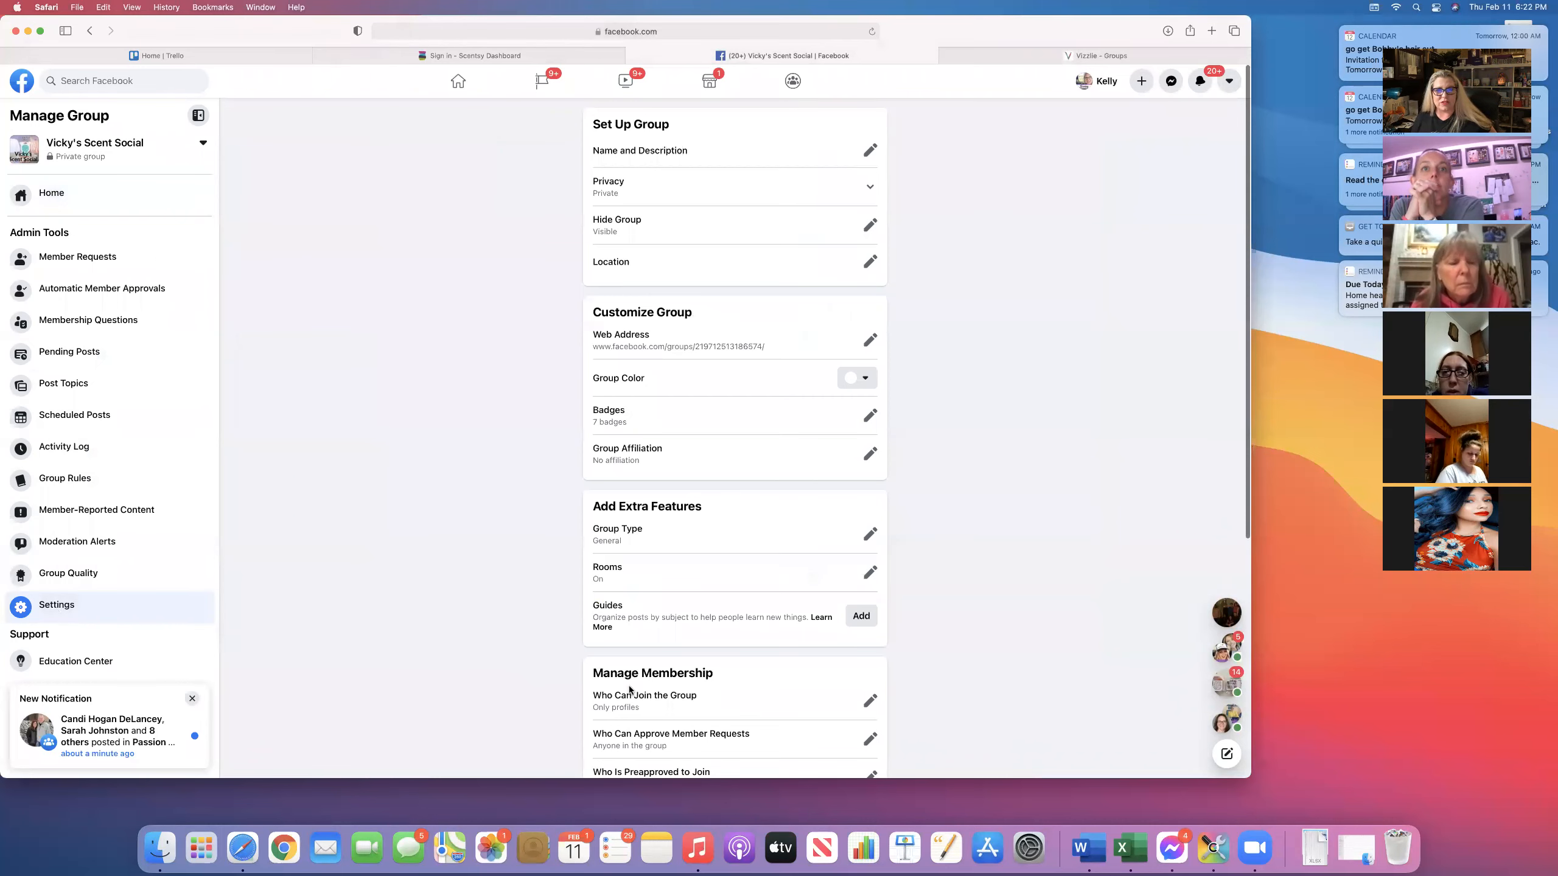
scroll(630, 689, down, 6)
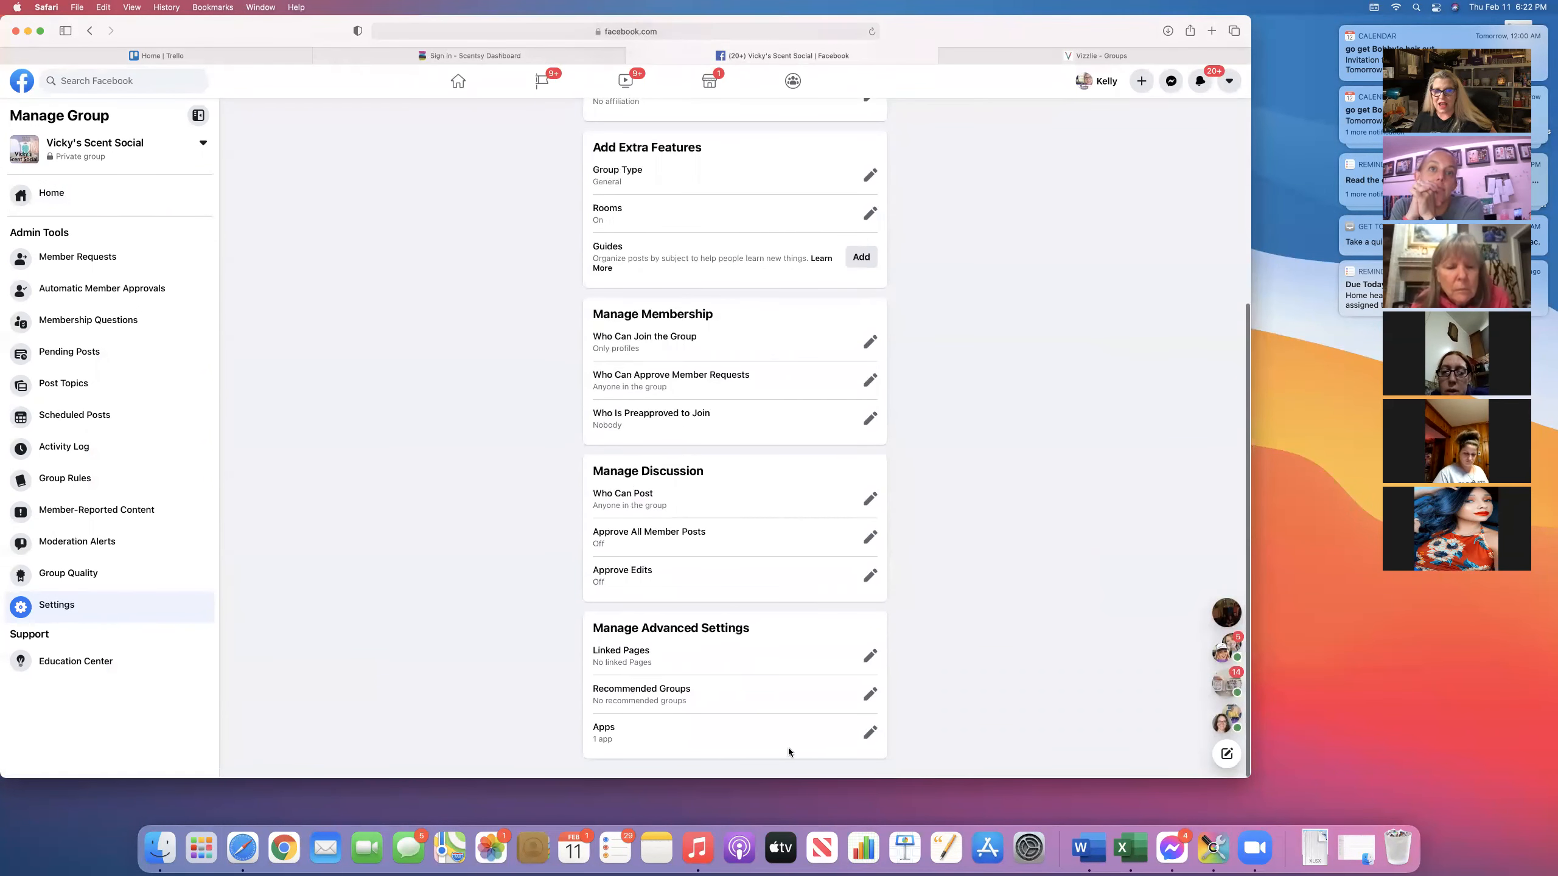
click(870, 736)
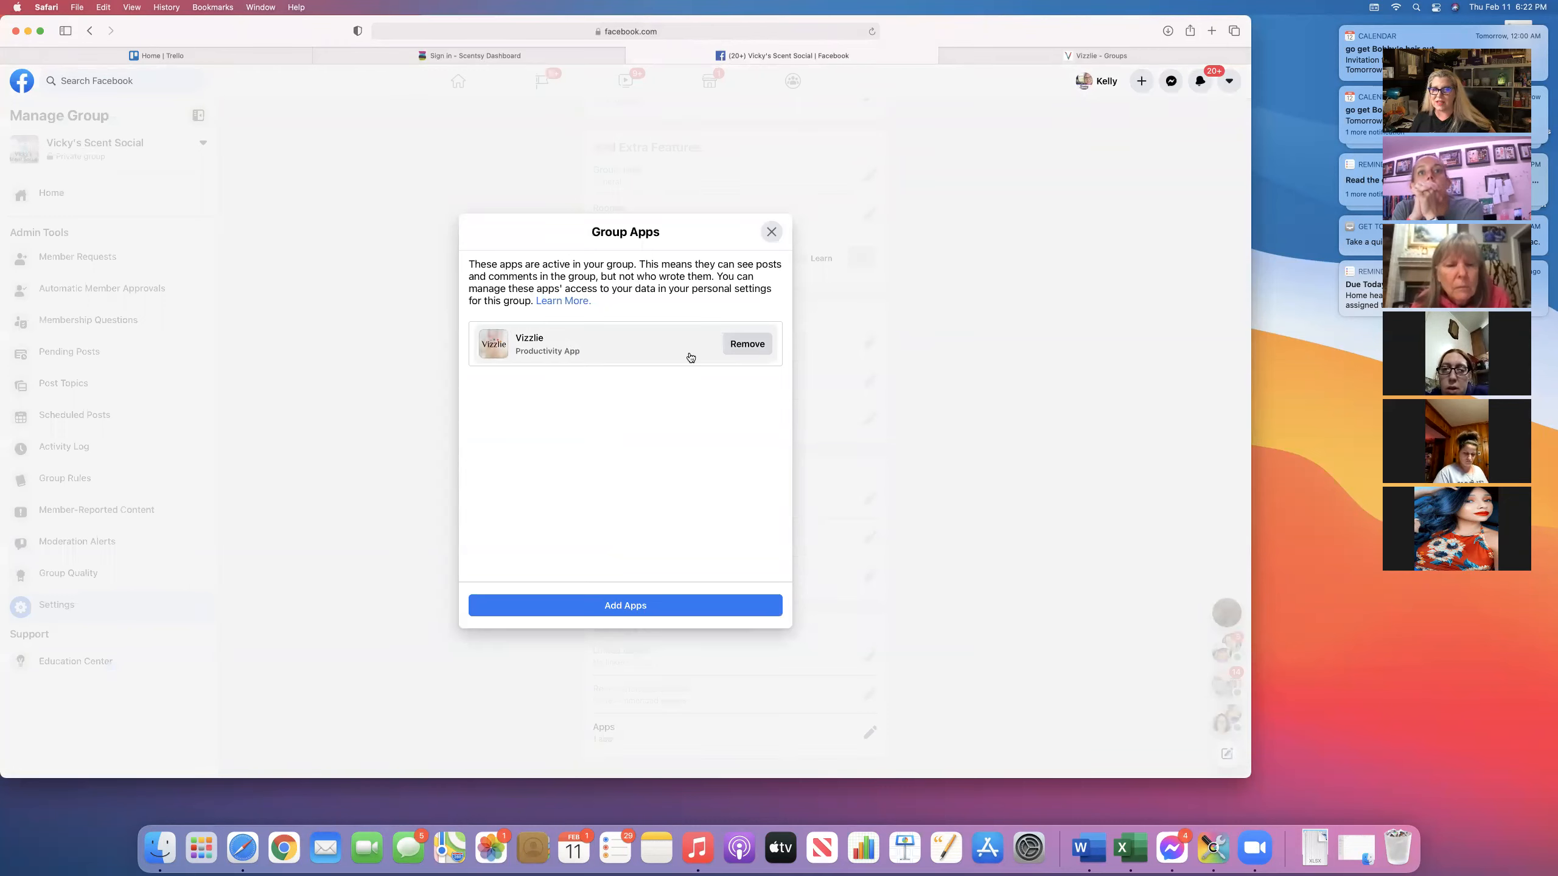
Browse the apps available to add to the Facebook group and search for "vizz"
click(626, 606)
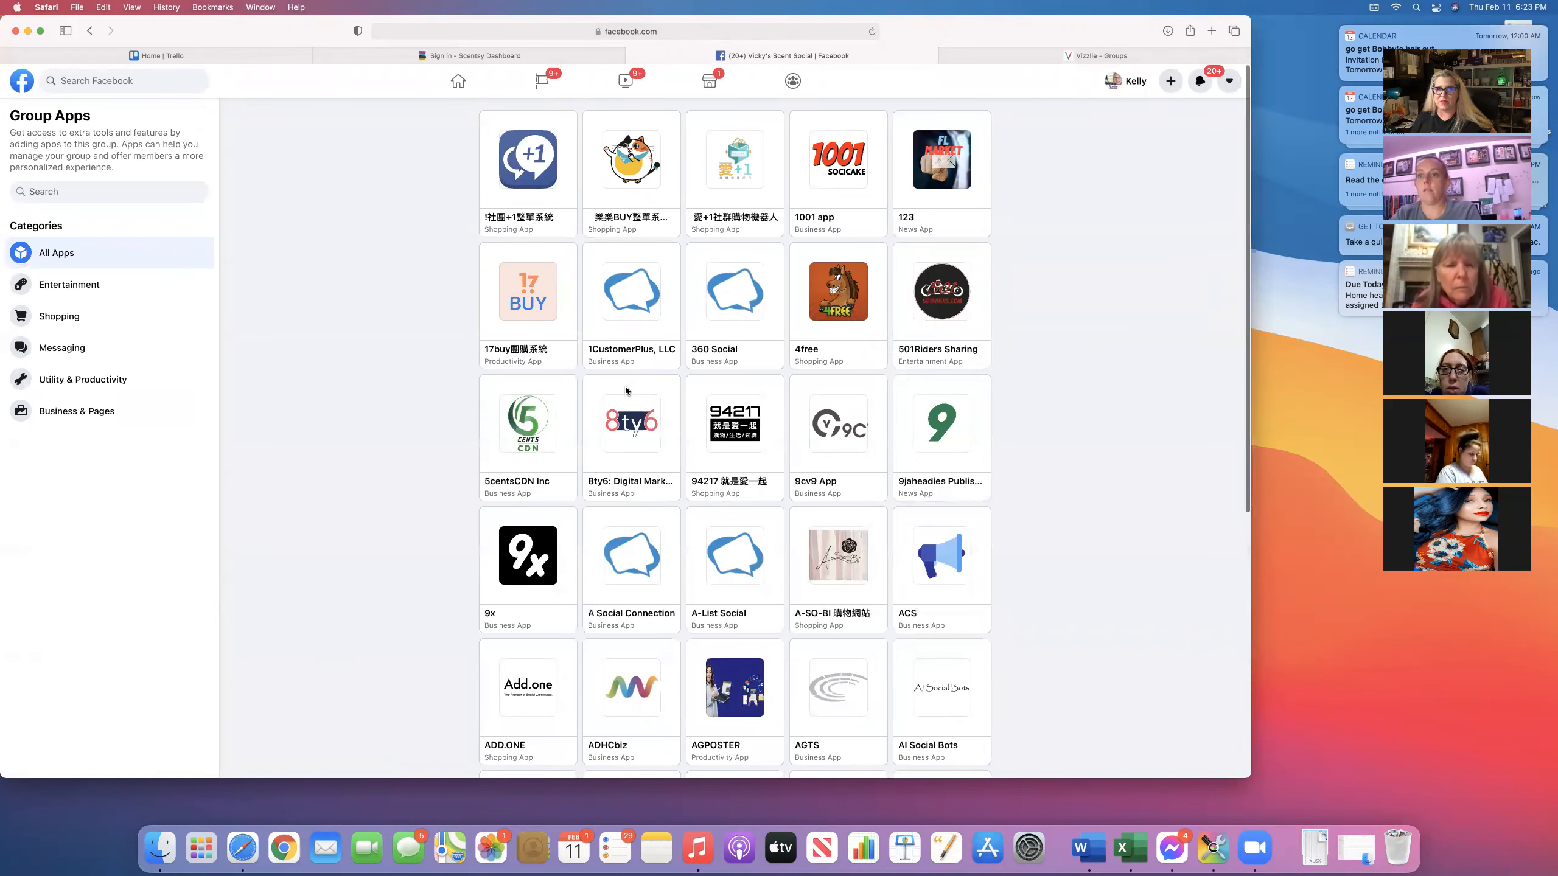
click(104, 191)
text(vizz)
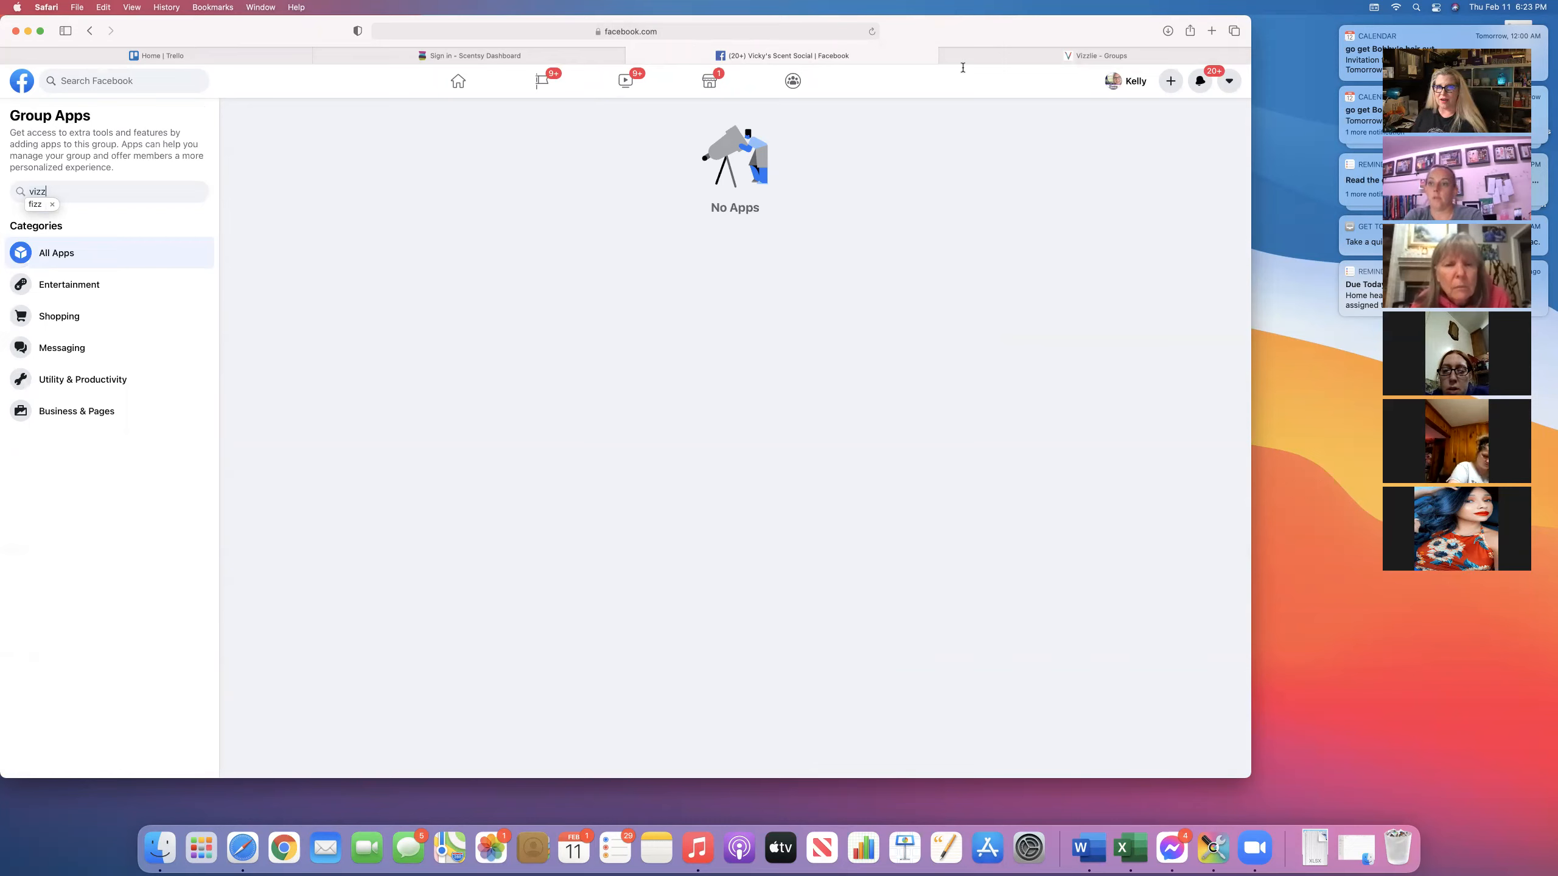
Switch back to Vizzlie and dismiss both permission alerts for the party group
click(995, 58)
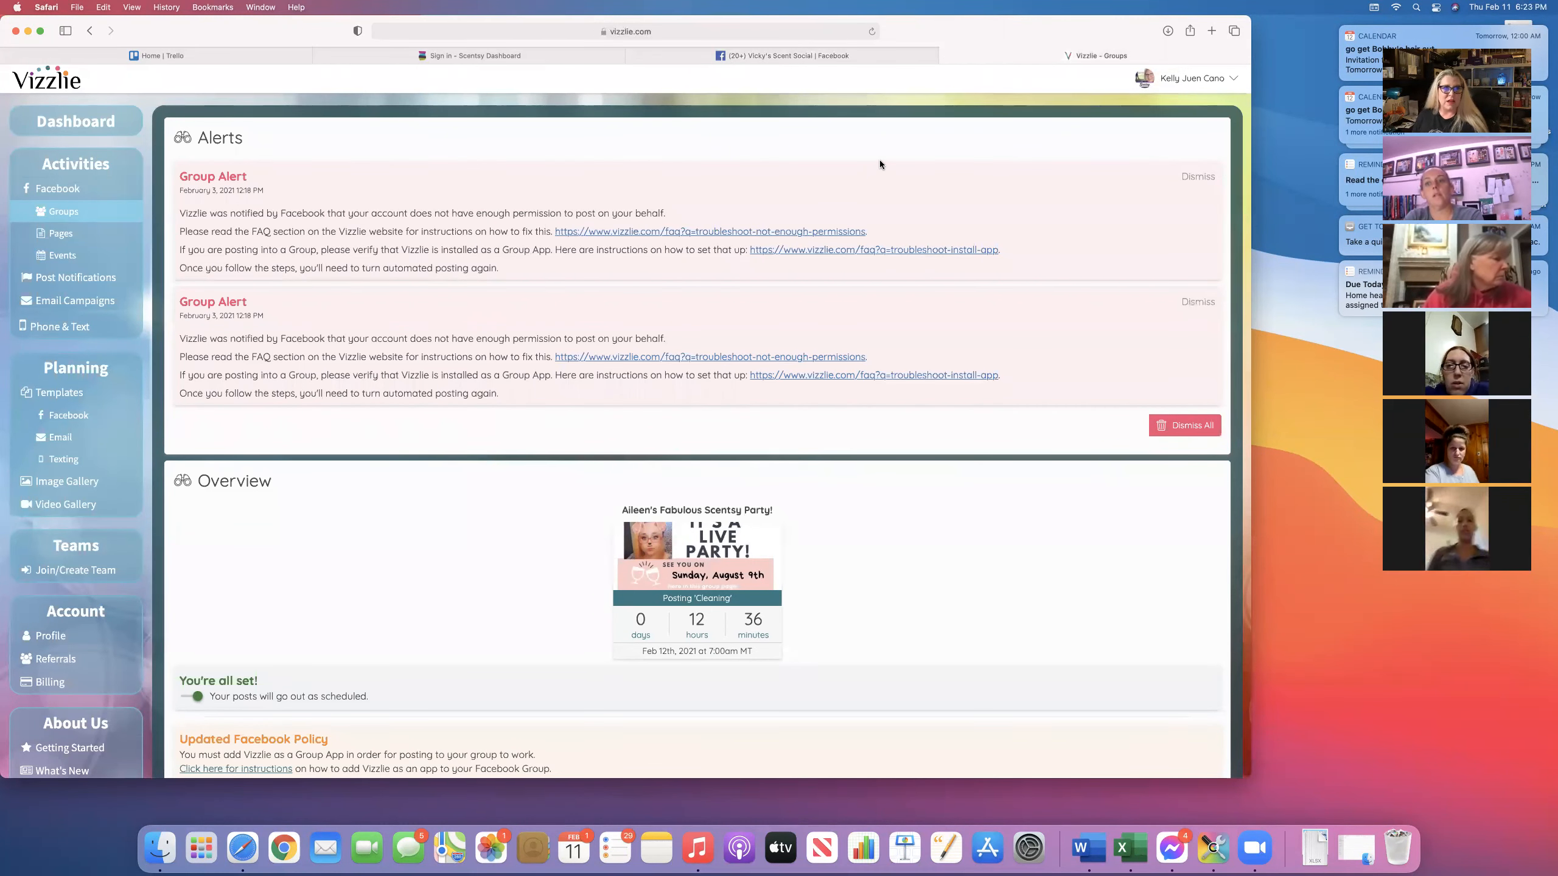
scroll(878, 164, down, 3)
scroll(719, 268, down, 5)
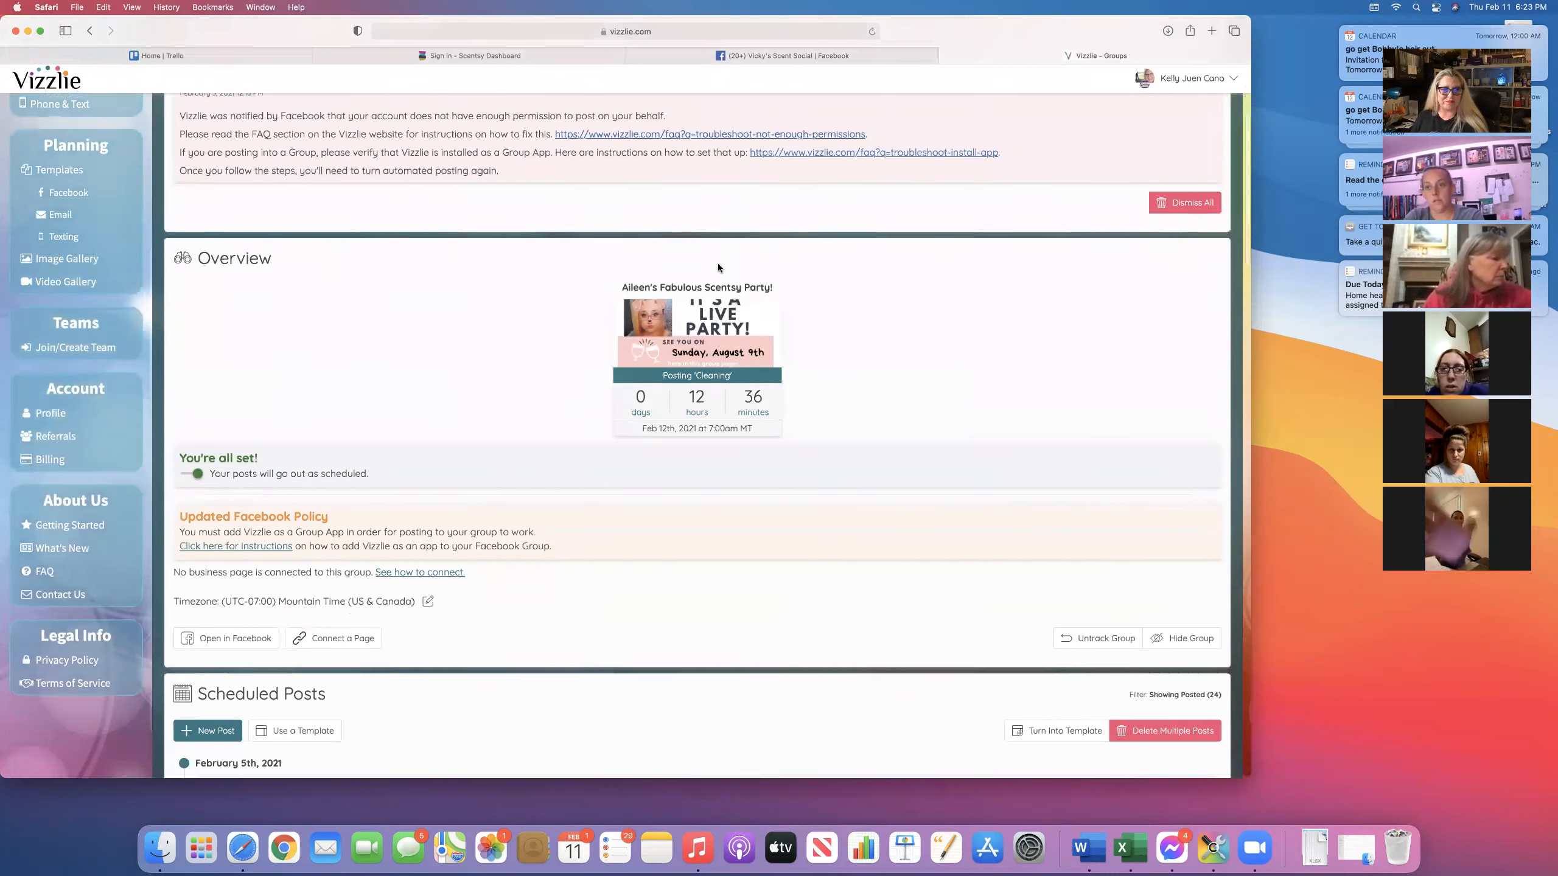
scroll(718, 268, up, 8)
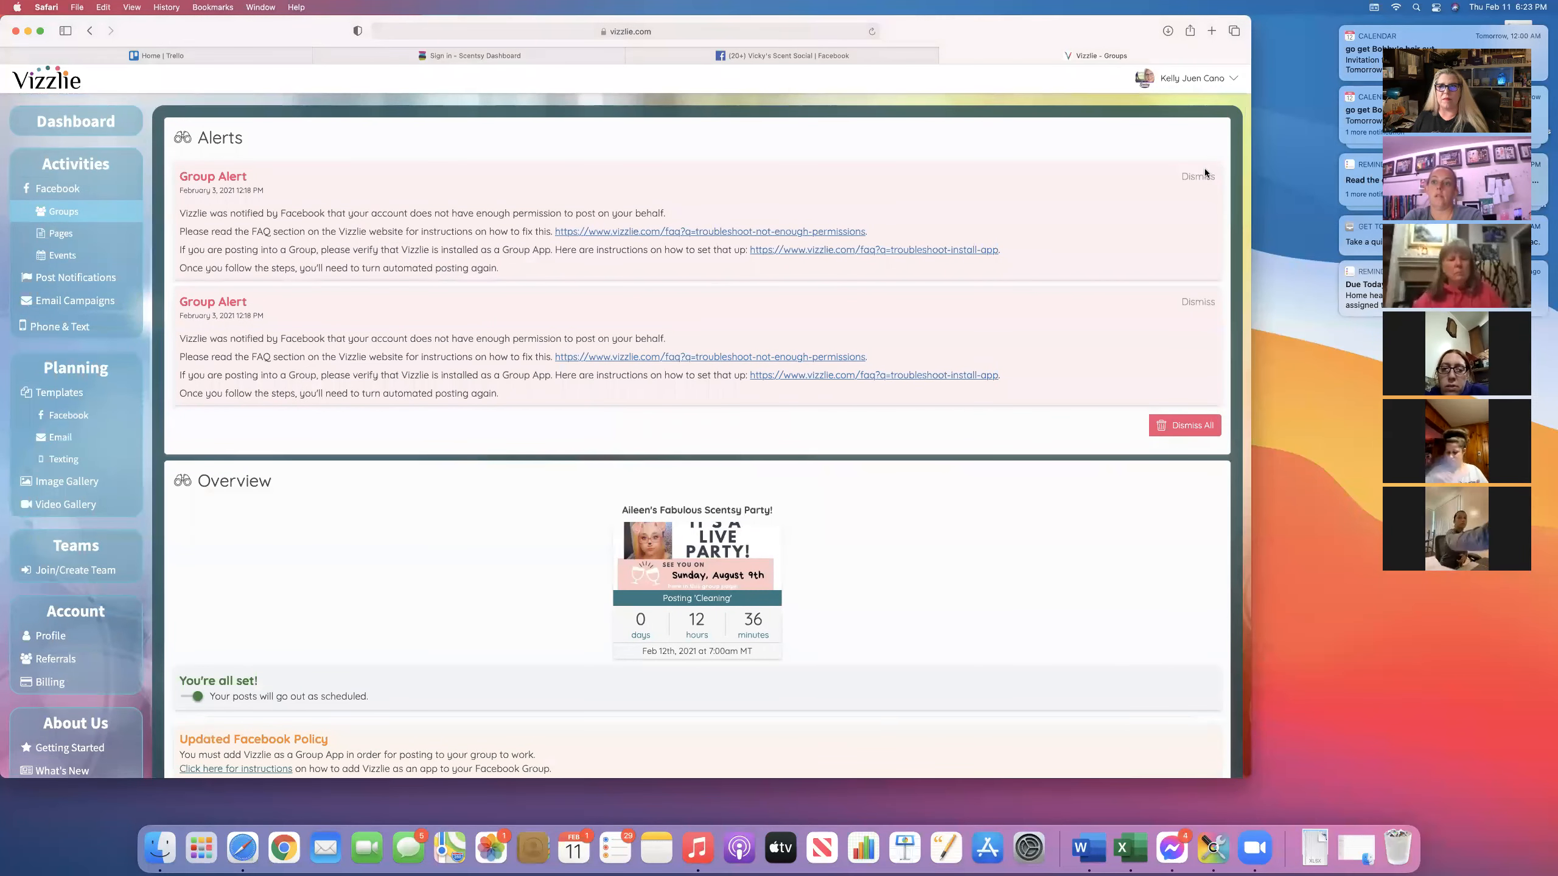
click(1205, 177)
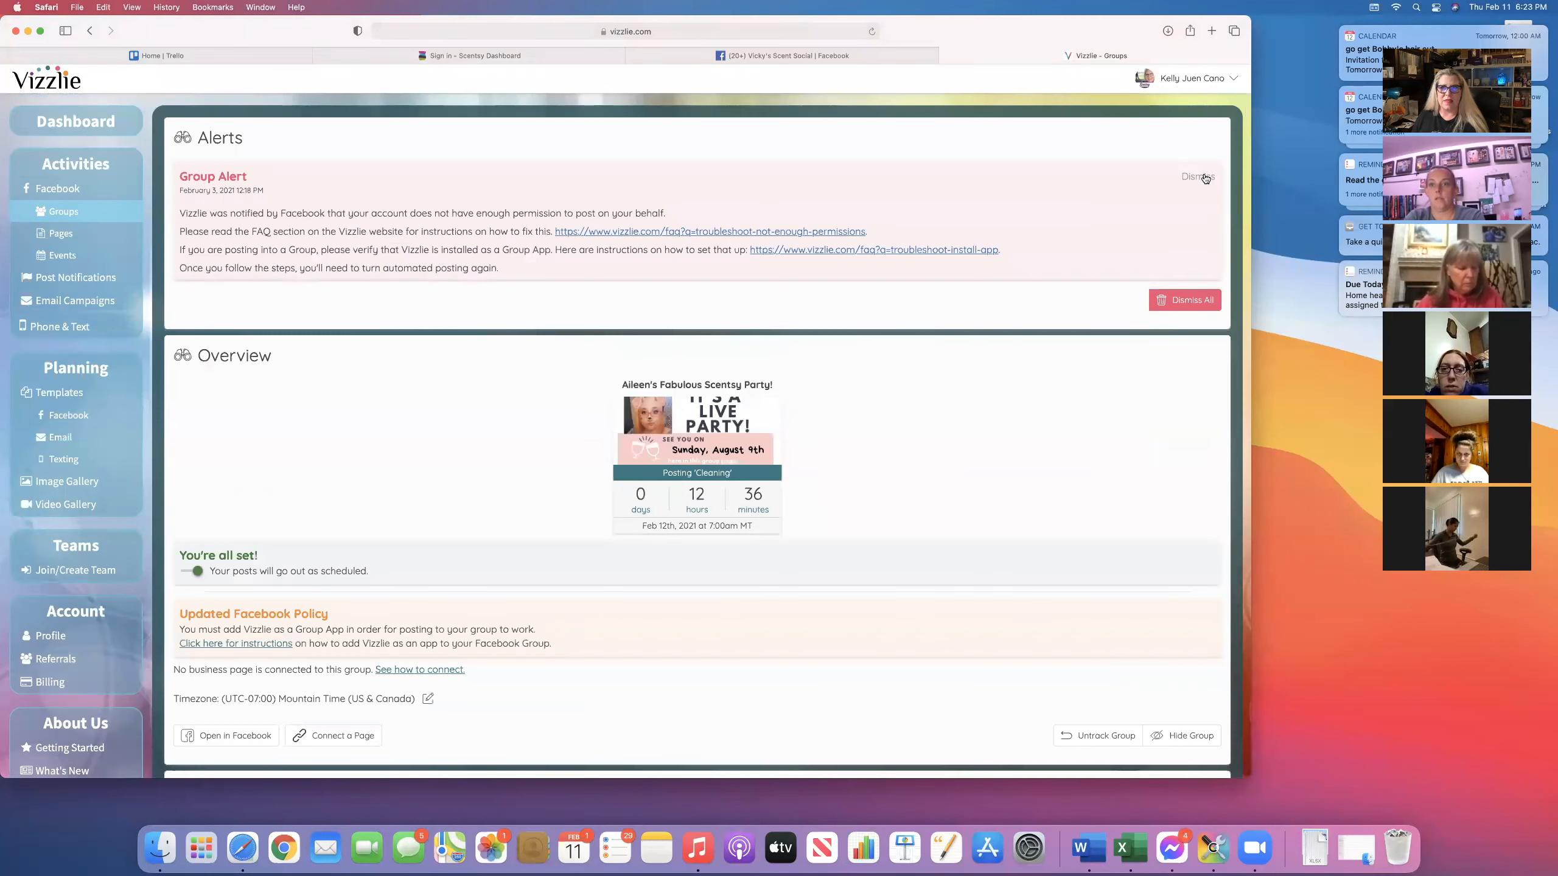
click(1205, 178)
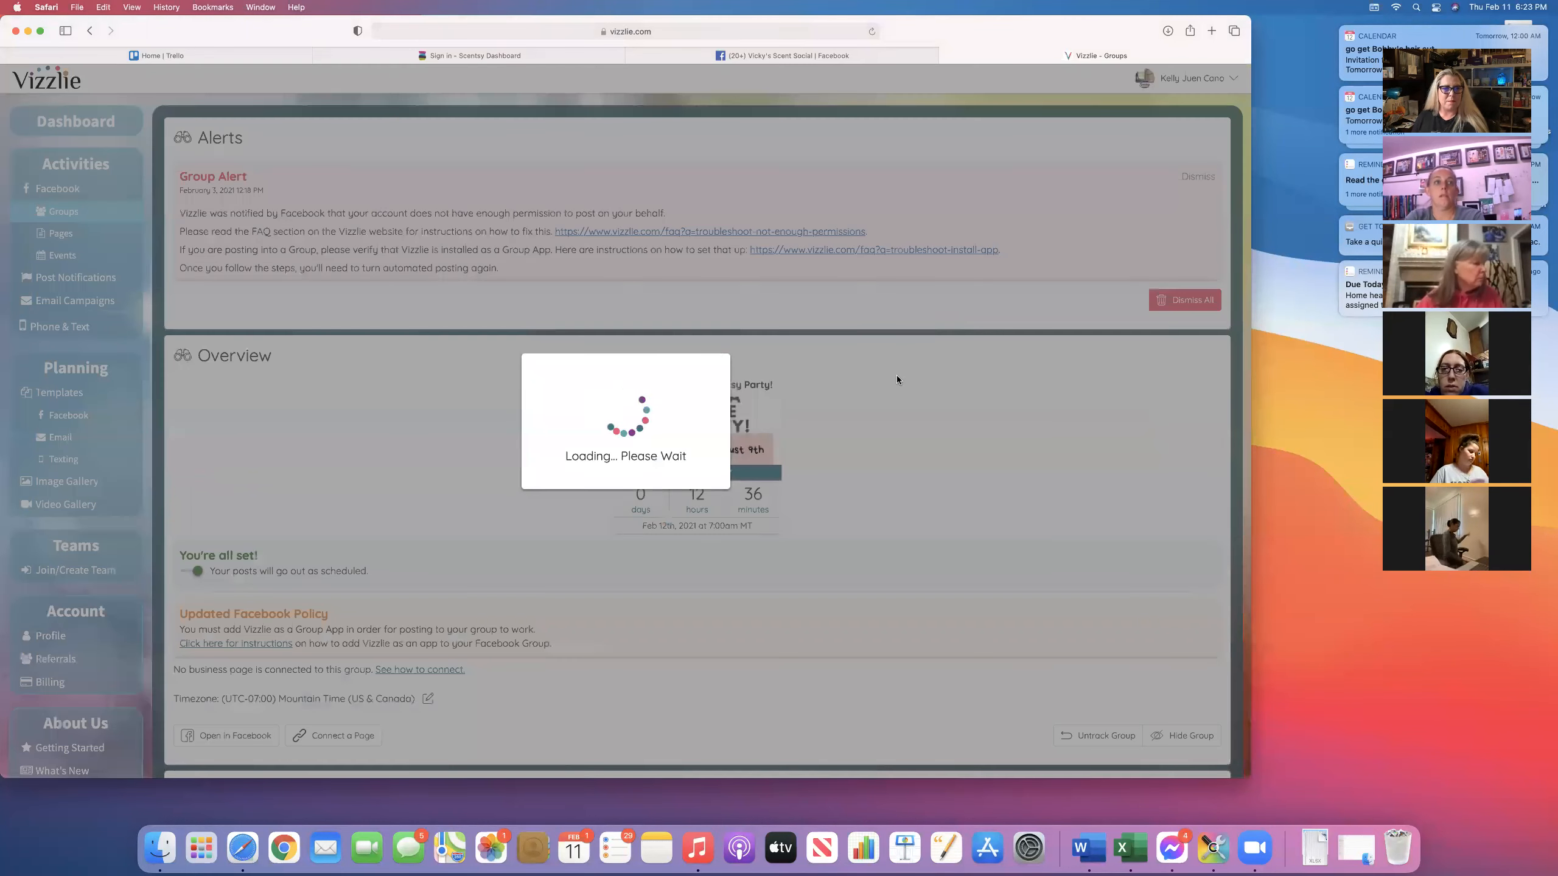
Examine the party group's overview, posting status, timezone and scheduled posts from February 5th, 2021 onward
scroll(897, 379, down, 3)
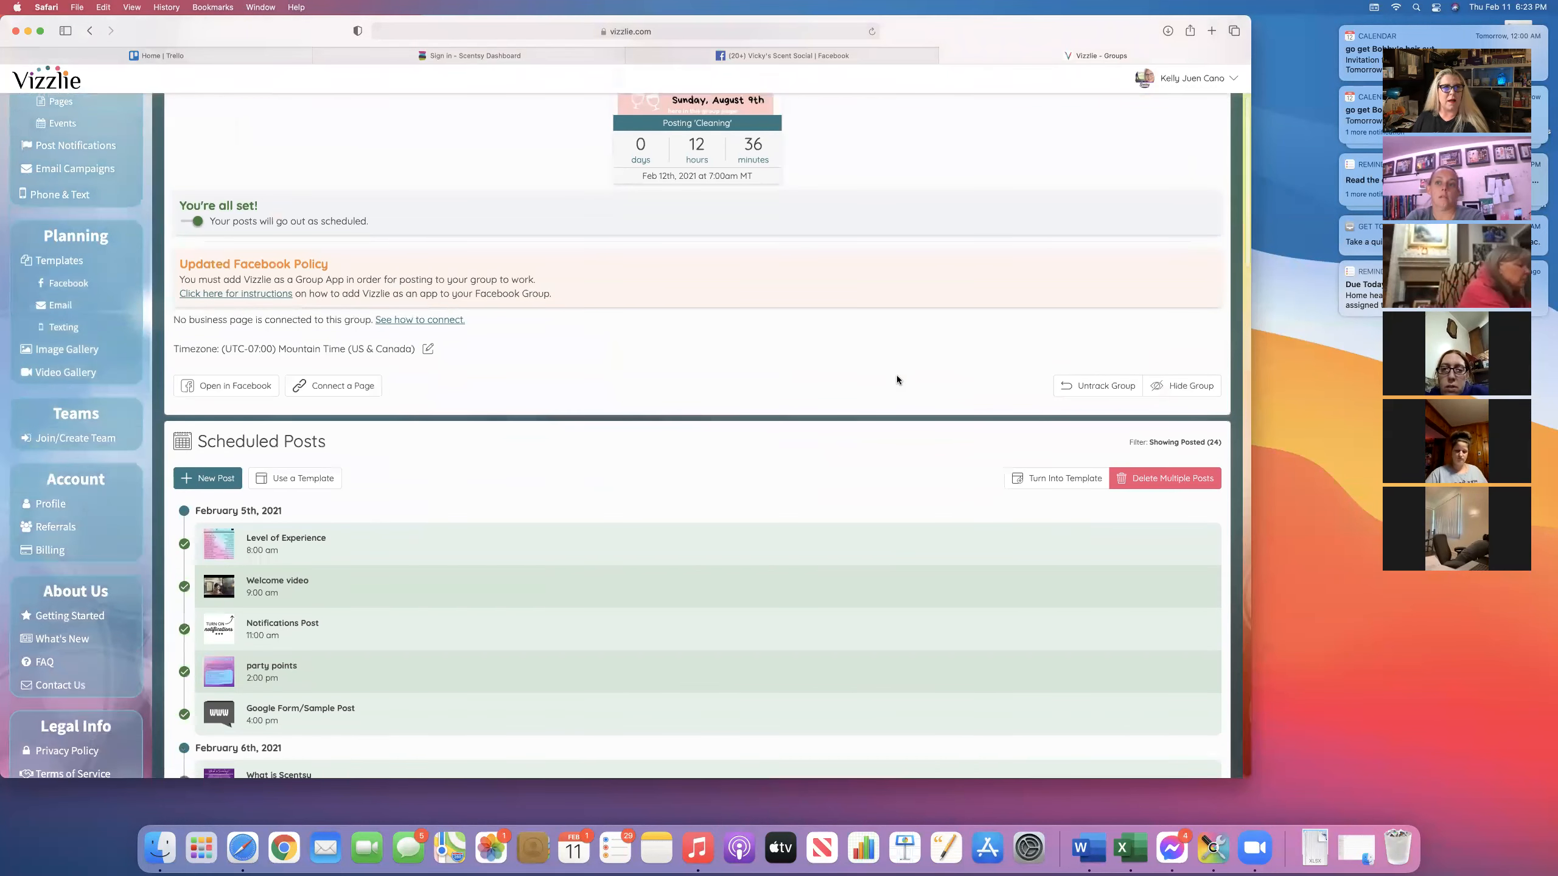
scroll(897, 379, down, 1)
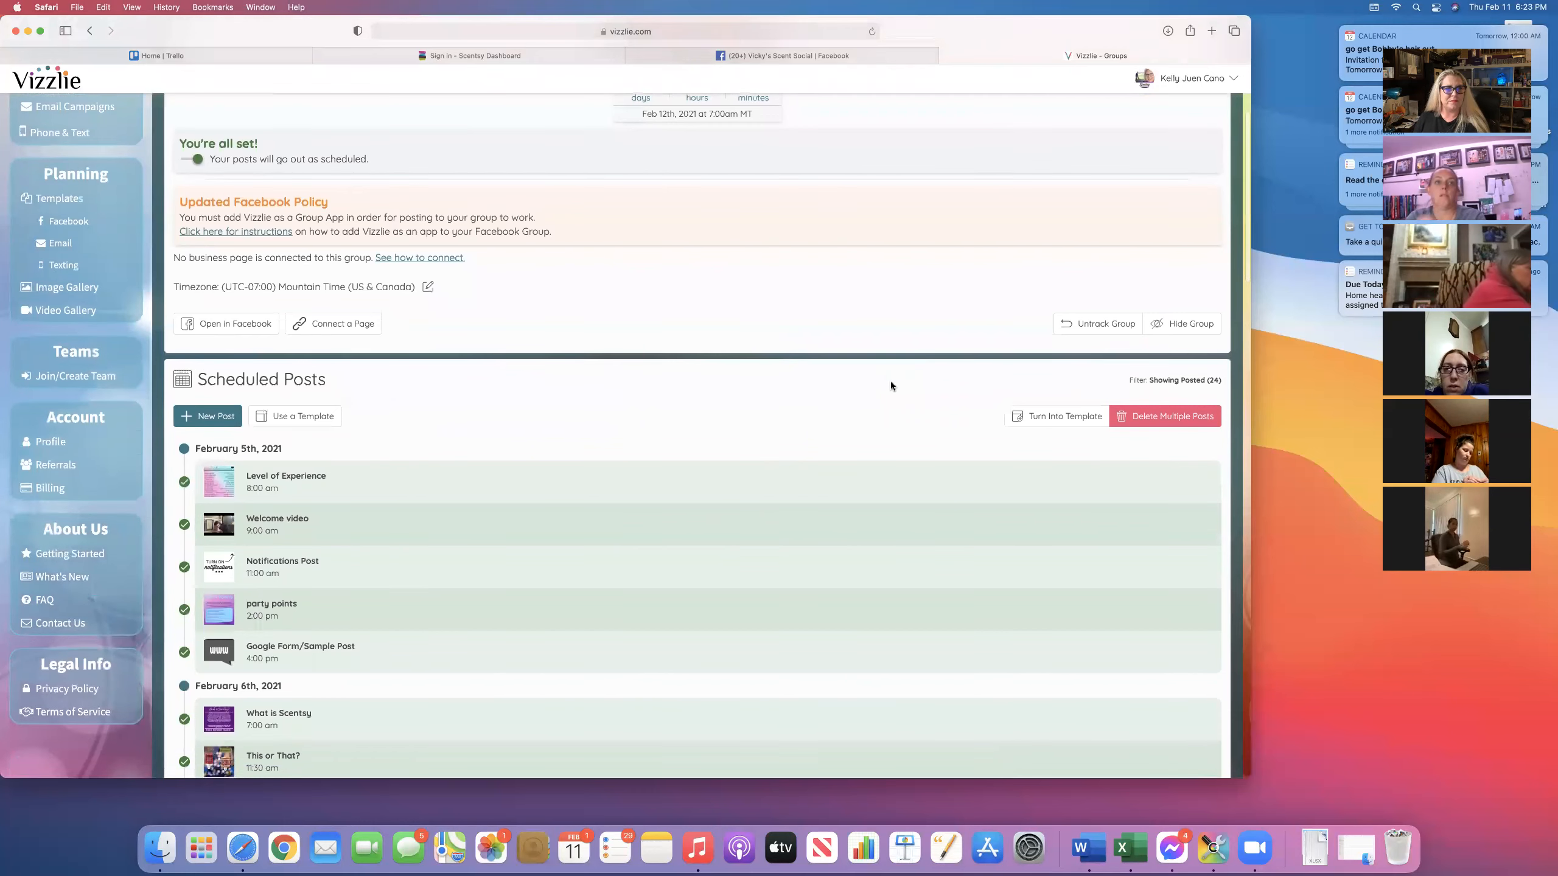
scroll(599, 374, up, 3)
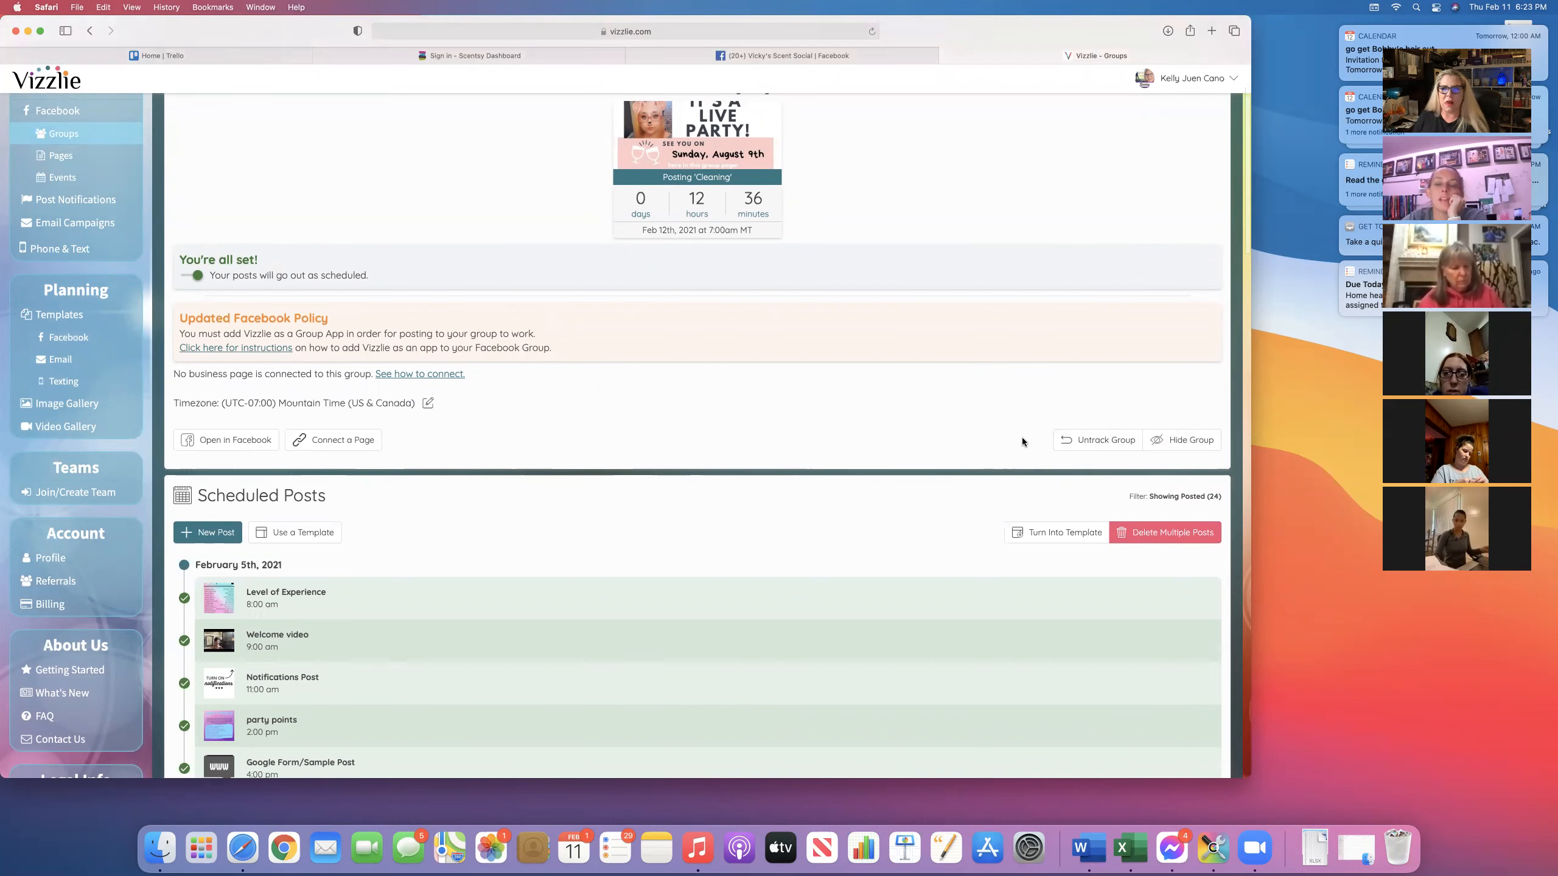
scroll(596, 428, down, 1)
scroll(596, 429, down, 3)
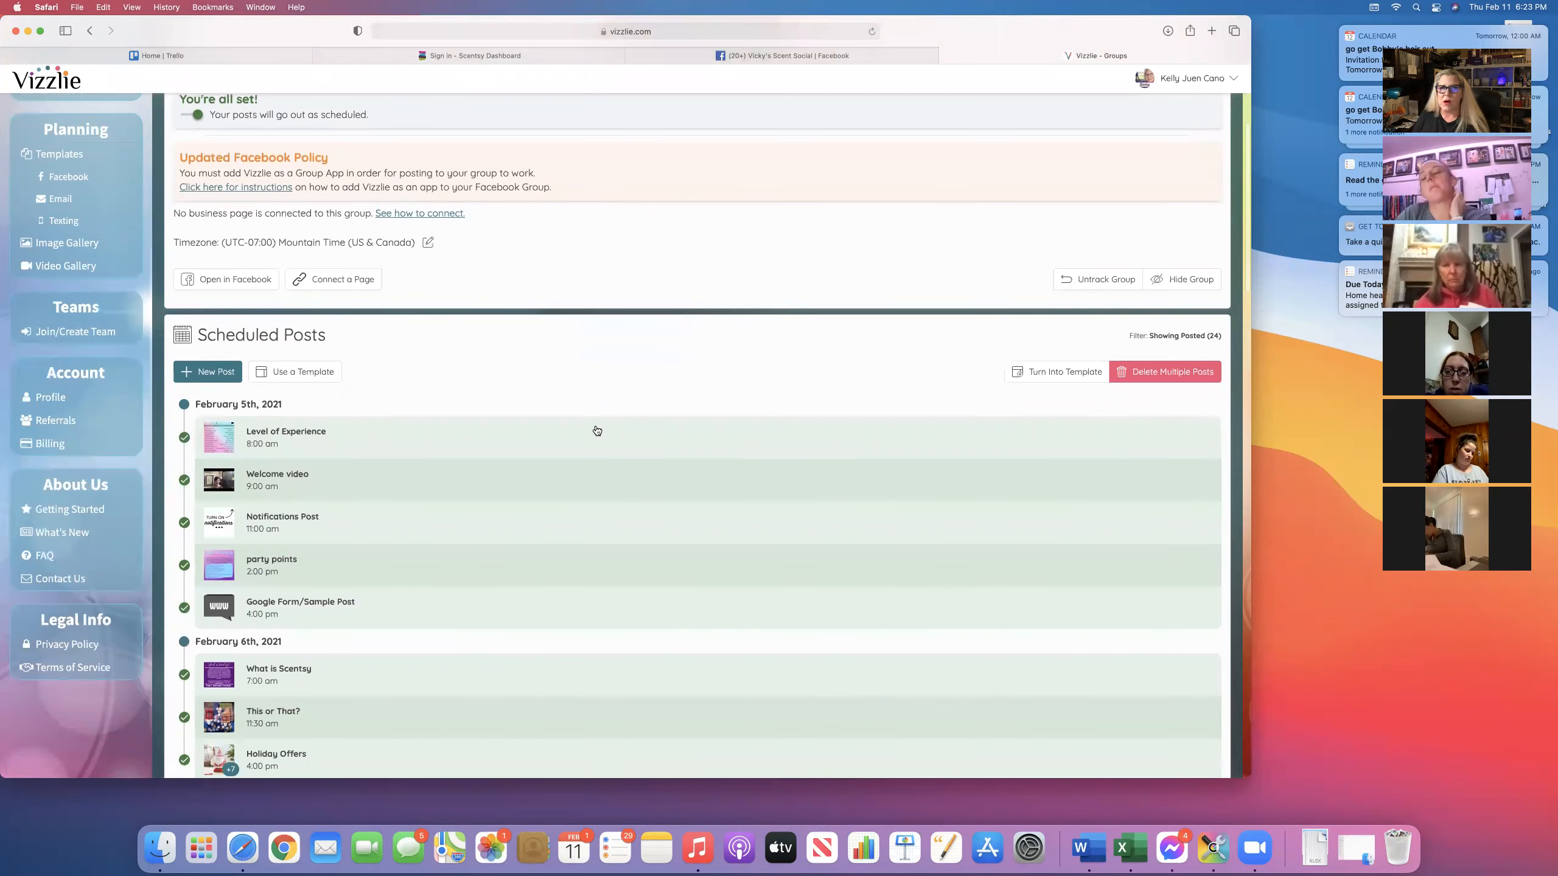
scroll(596, 429, down, 1)
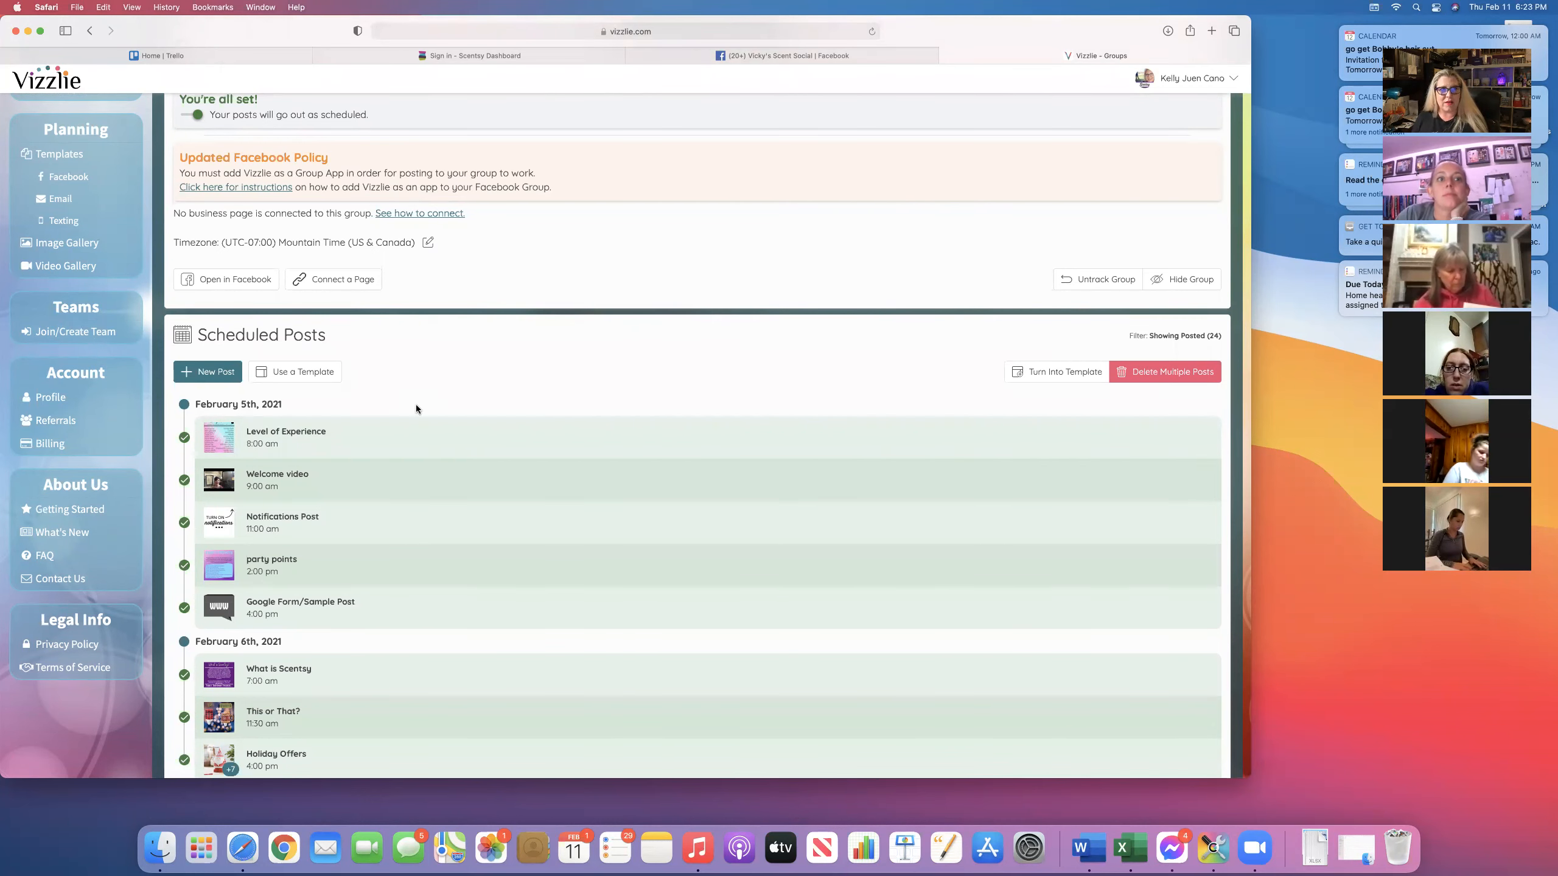
scroll(417, 409, down, 1)
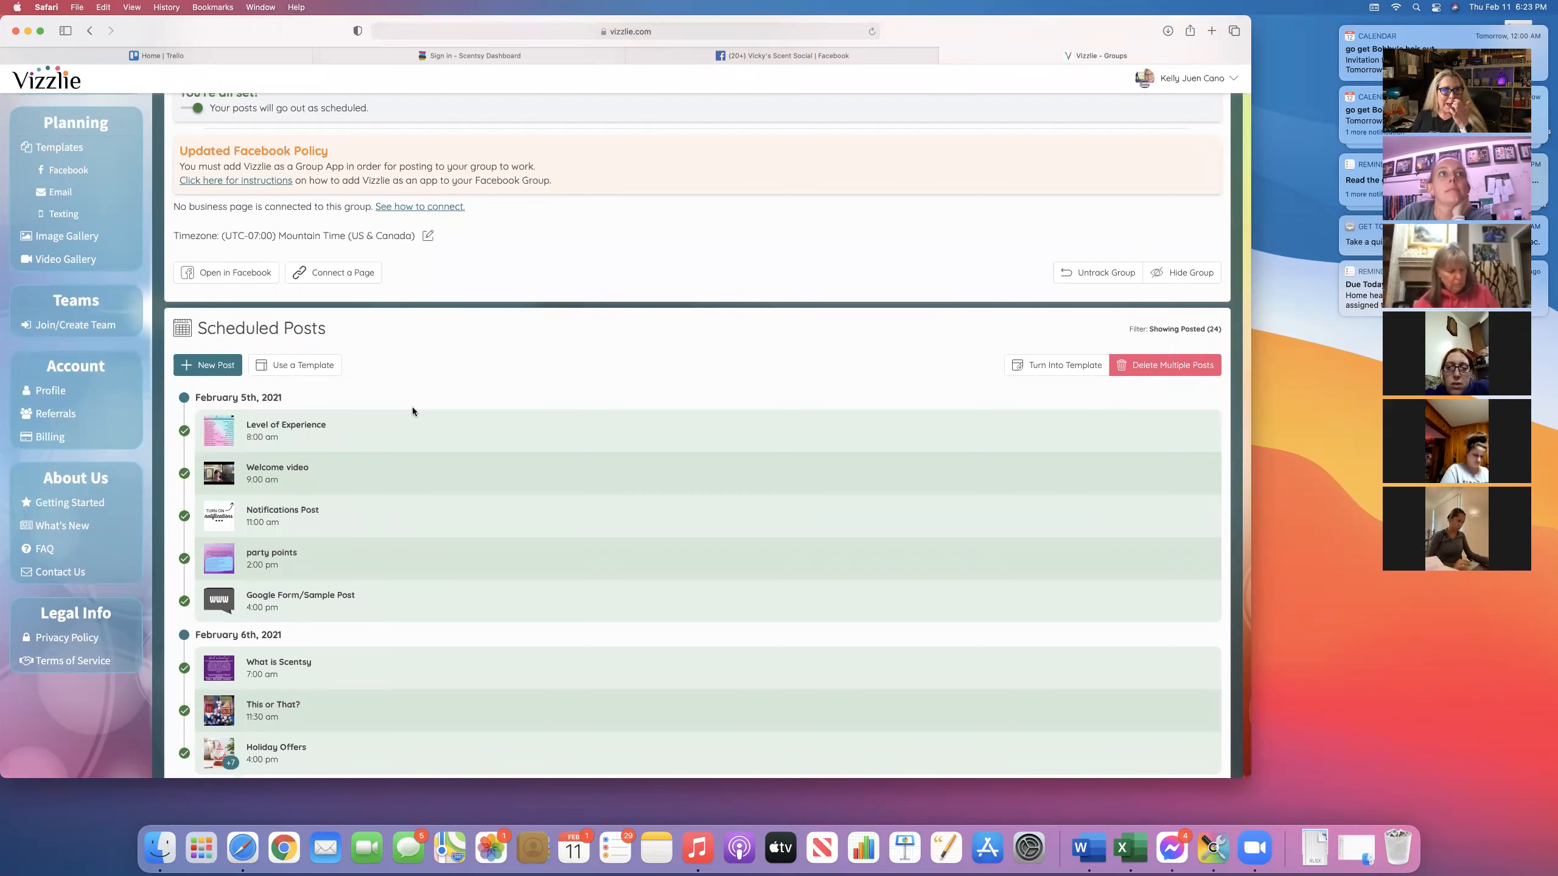
scroll(365, 404, down, 5)
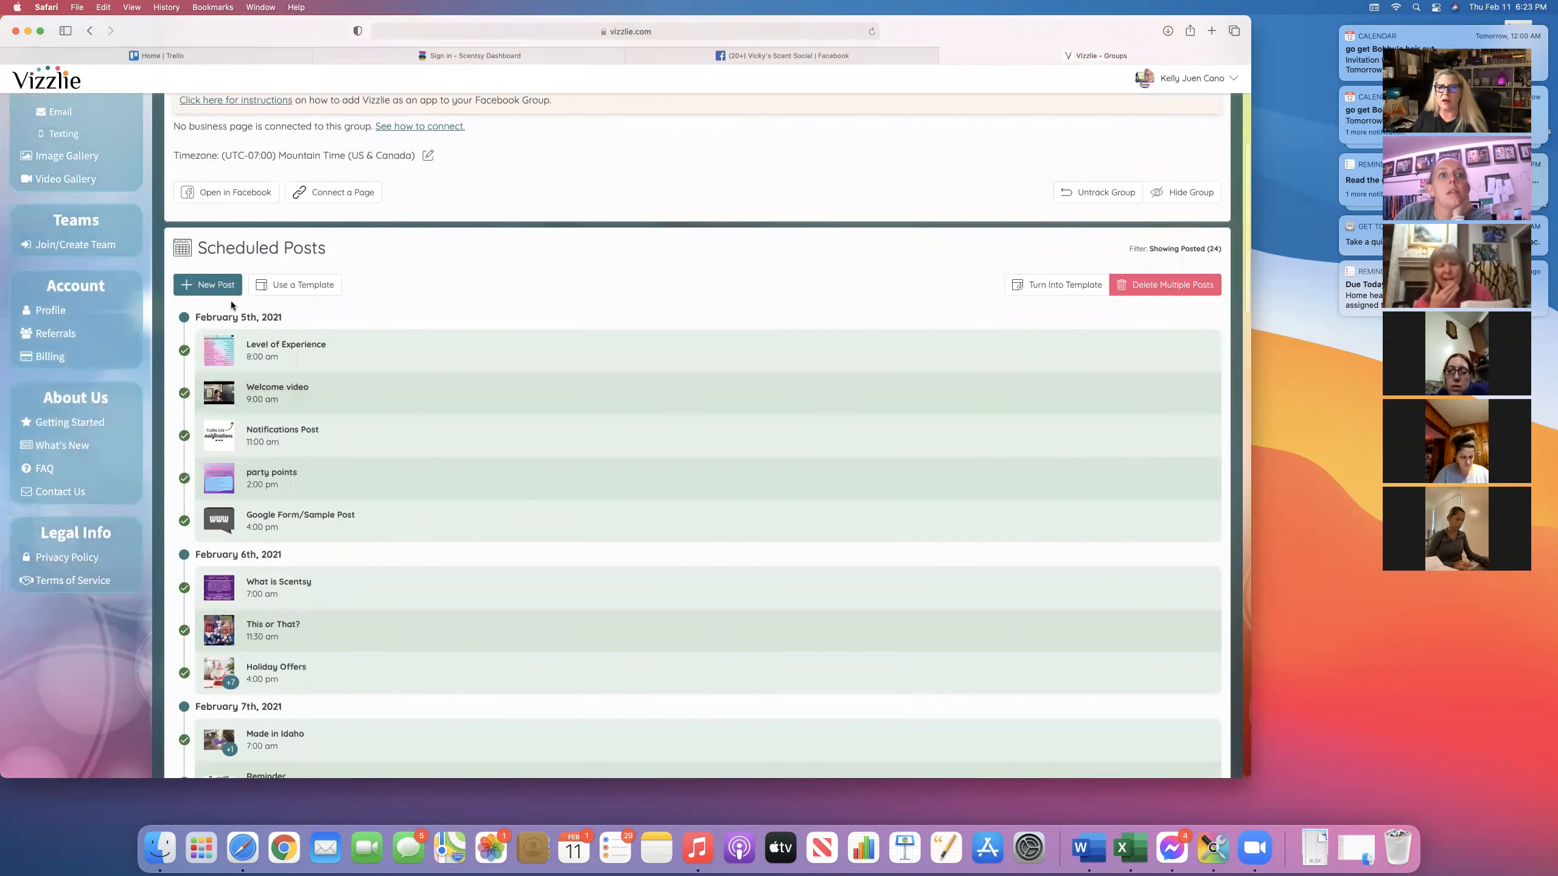
scroll(331, 322, up, 7)
scroll(347, 330, up, 5)
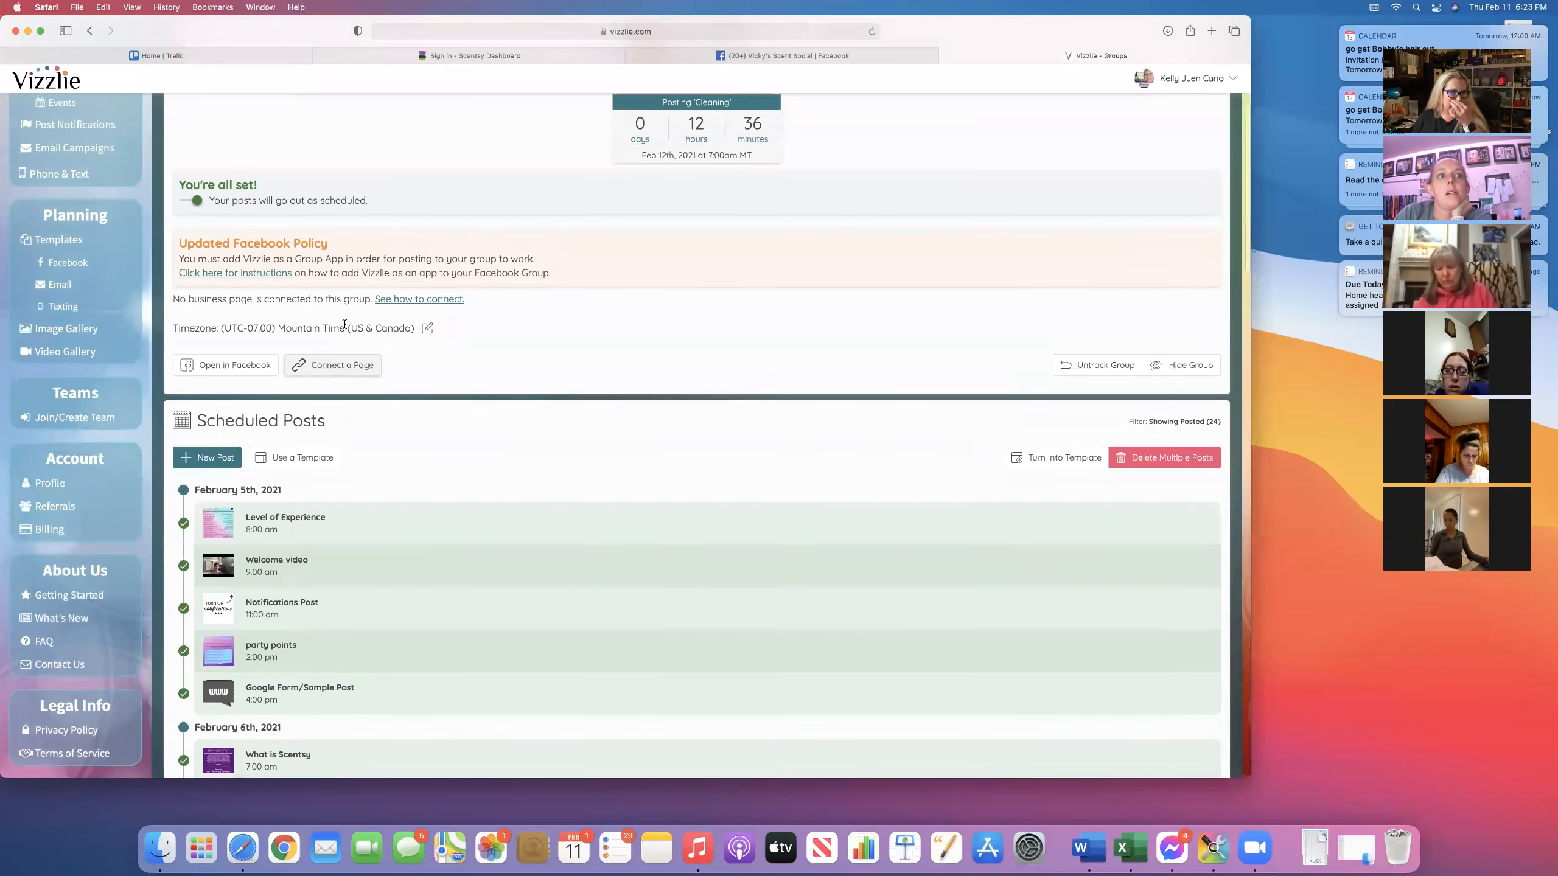
scroll(344, 325, up, 7)
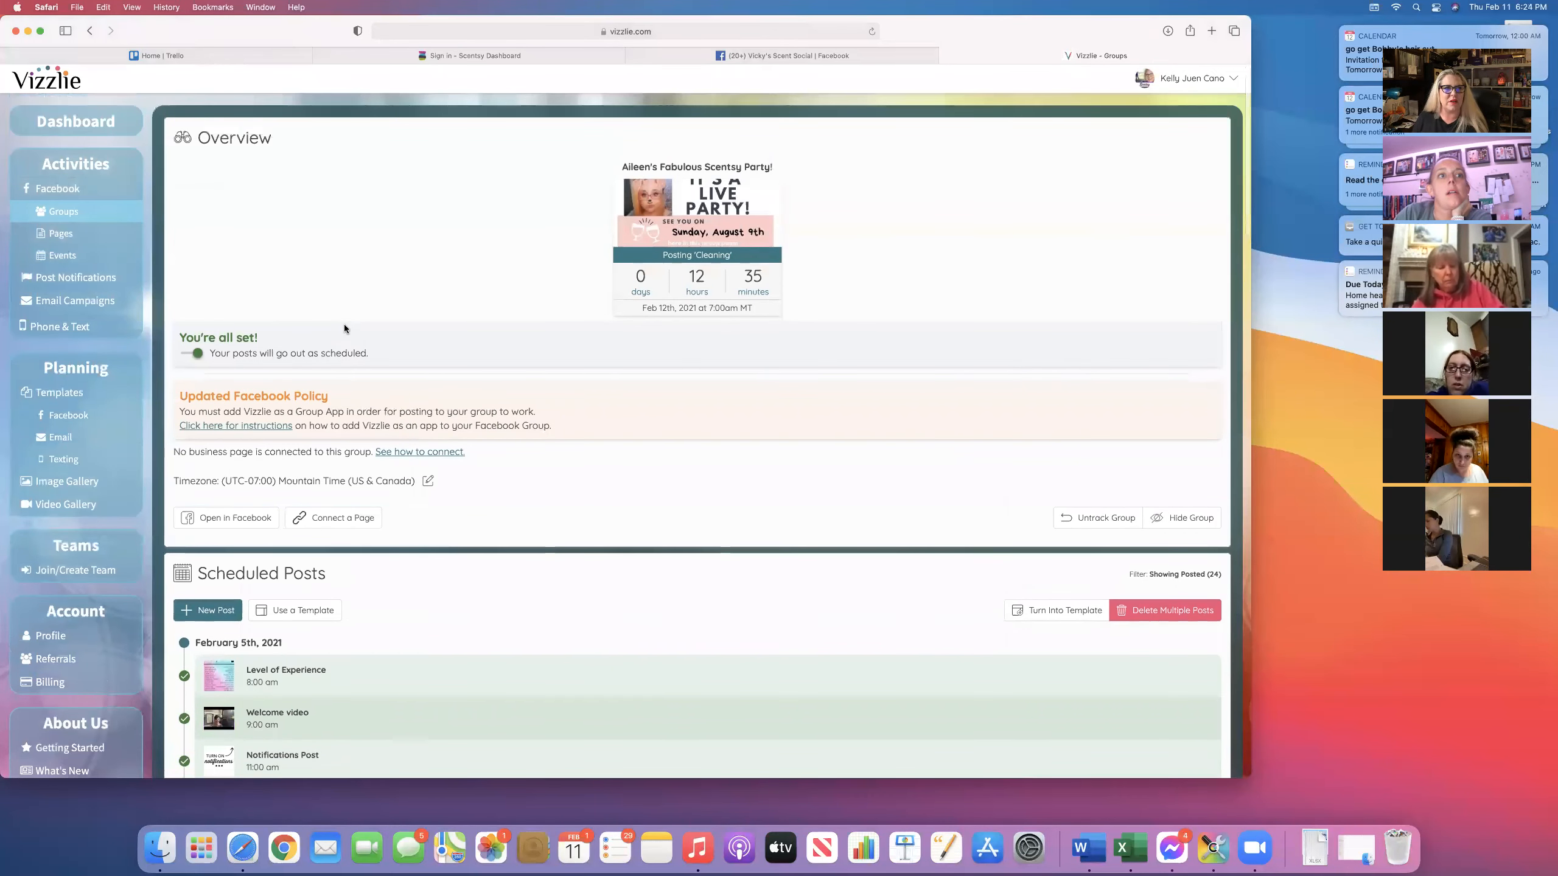
scroll(344, 328, down, 14)
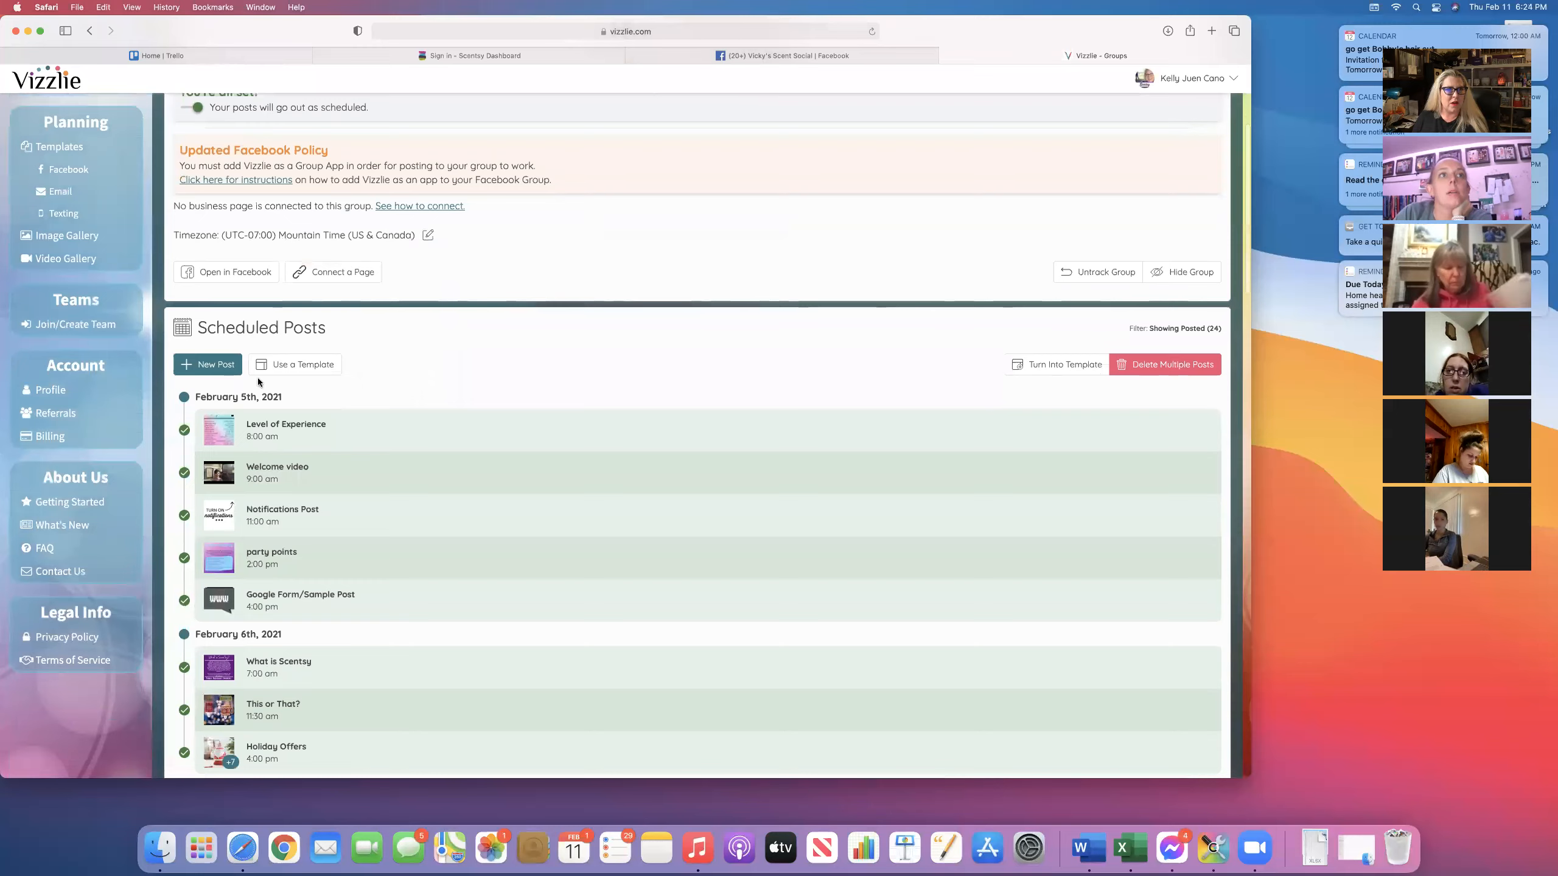
click(294, 364)
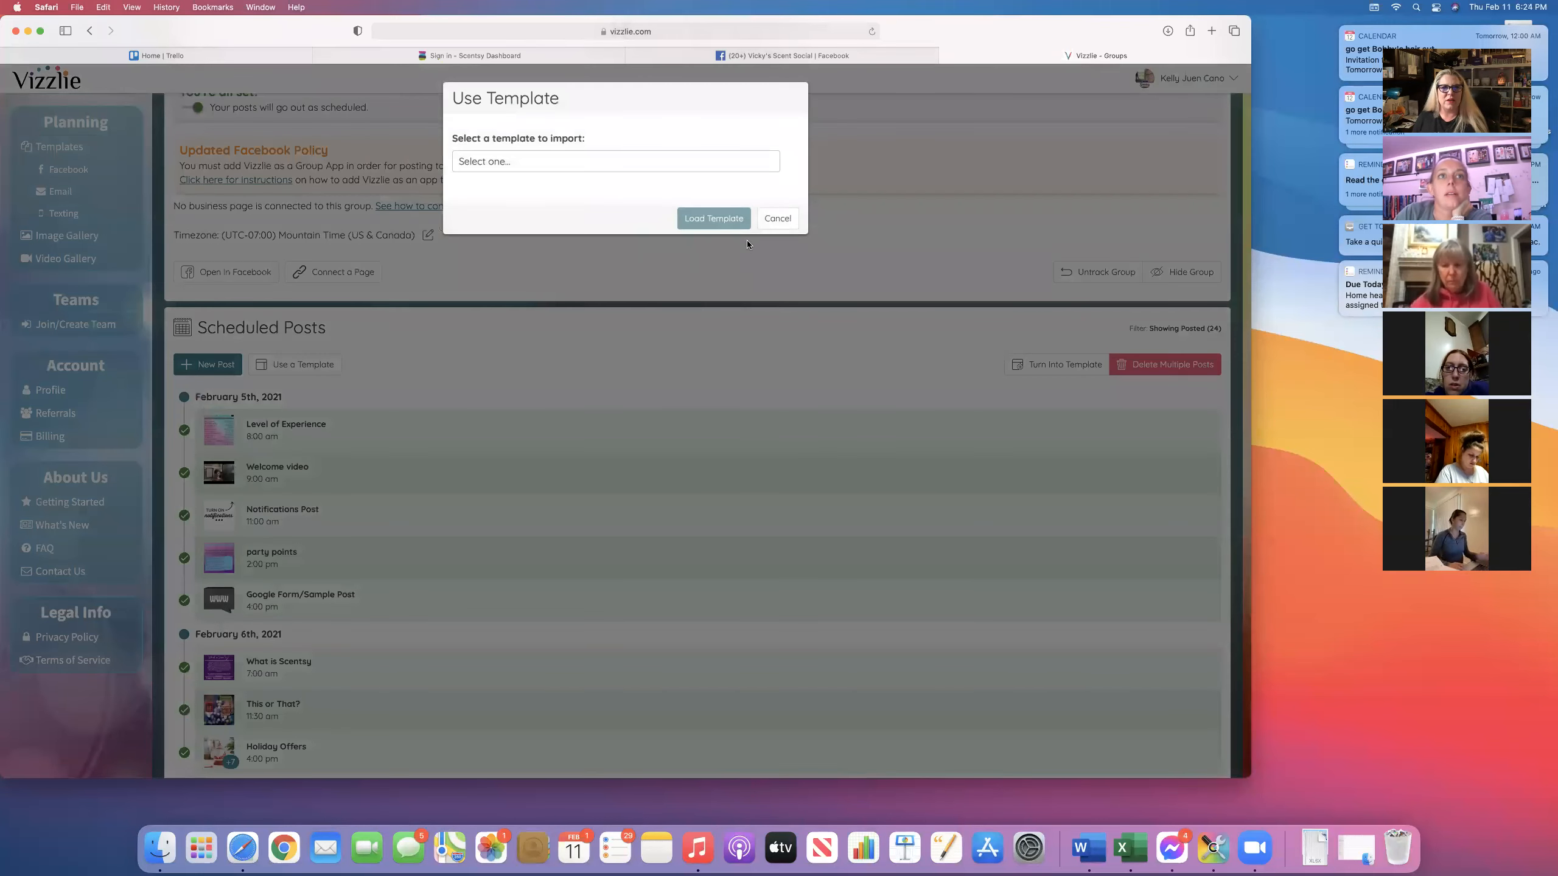
click(777, 218)
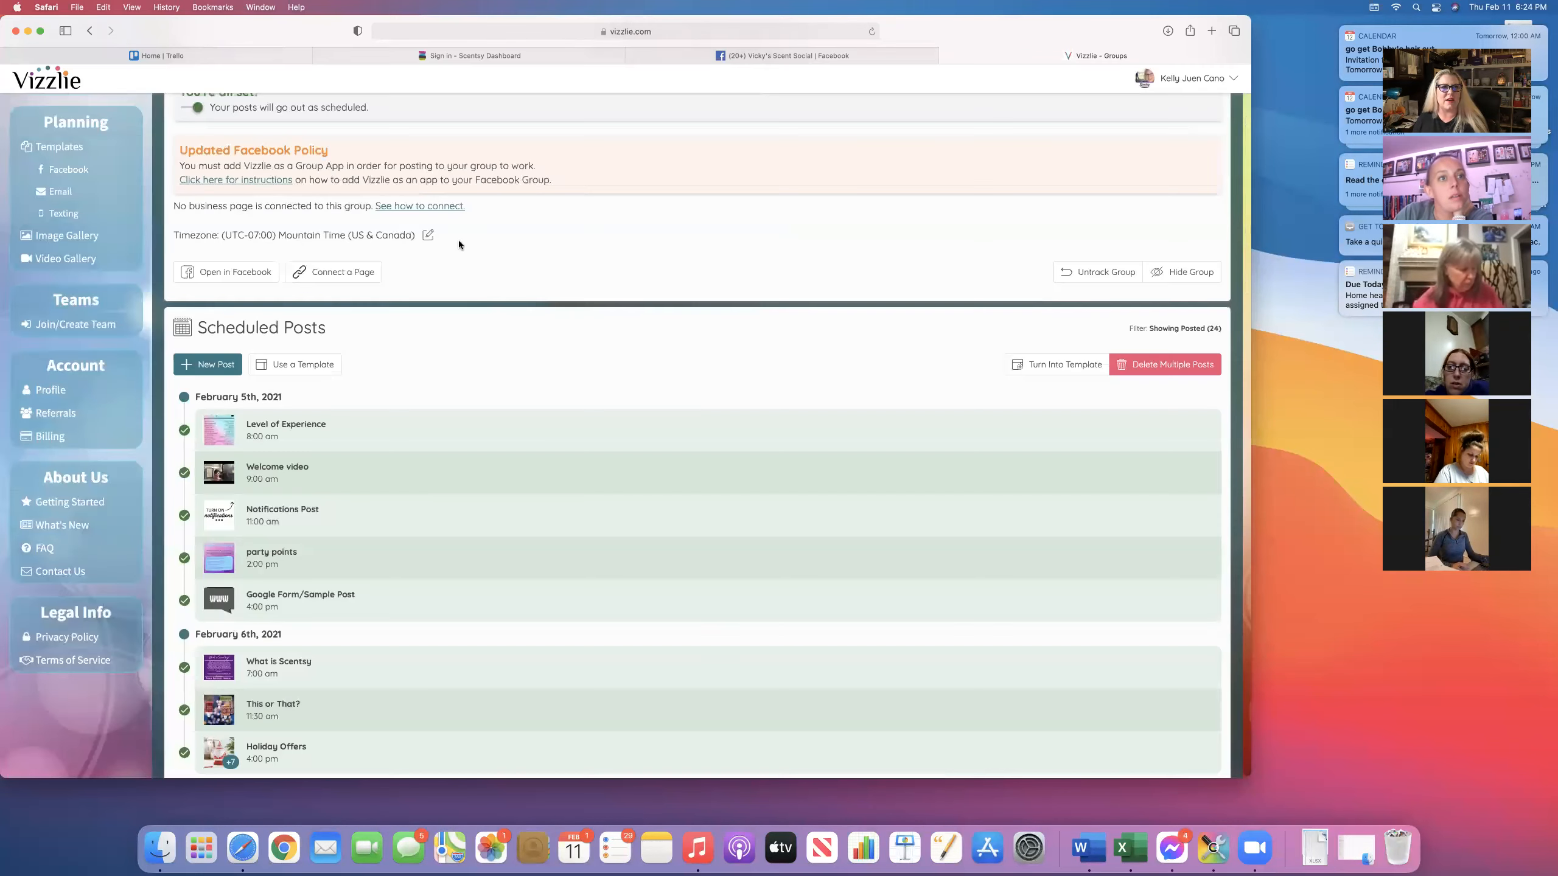
Examine the party group's scheduled posts from February 5th through February 18th, 2021 and the text replacements below them
scroll(454, 264, up, 10)
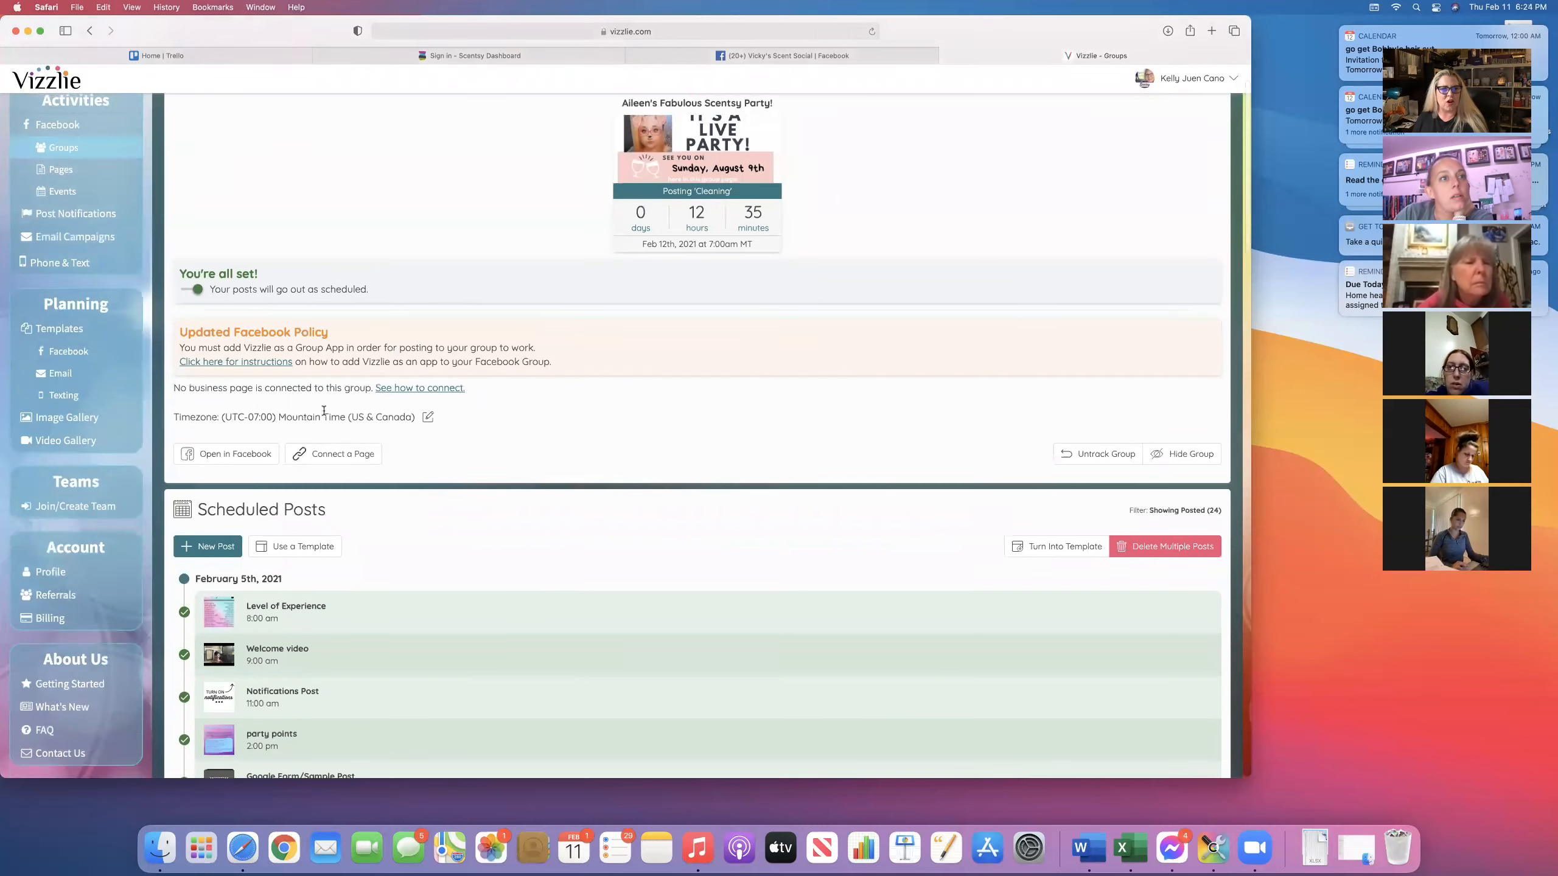
scroll(323, 410, down, 5)
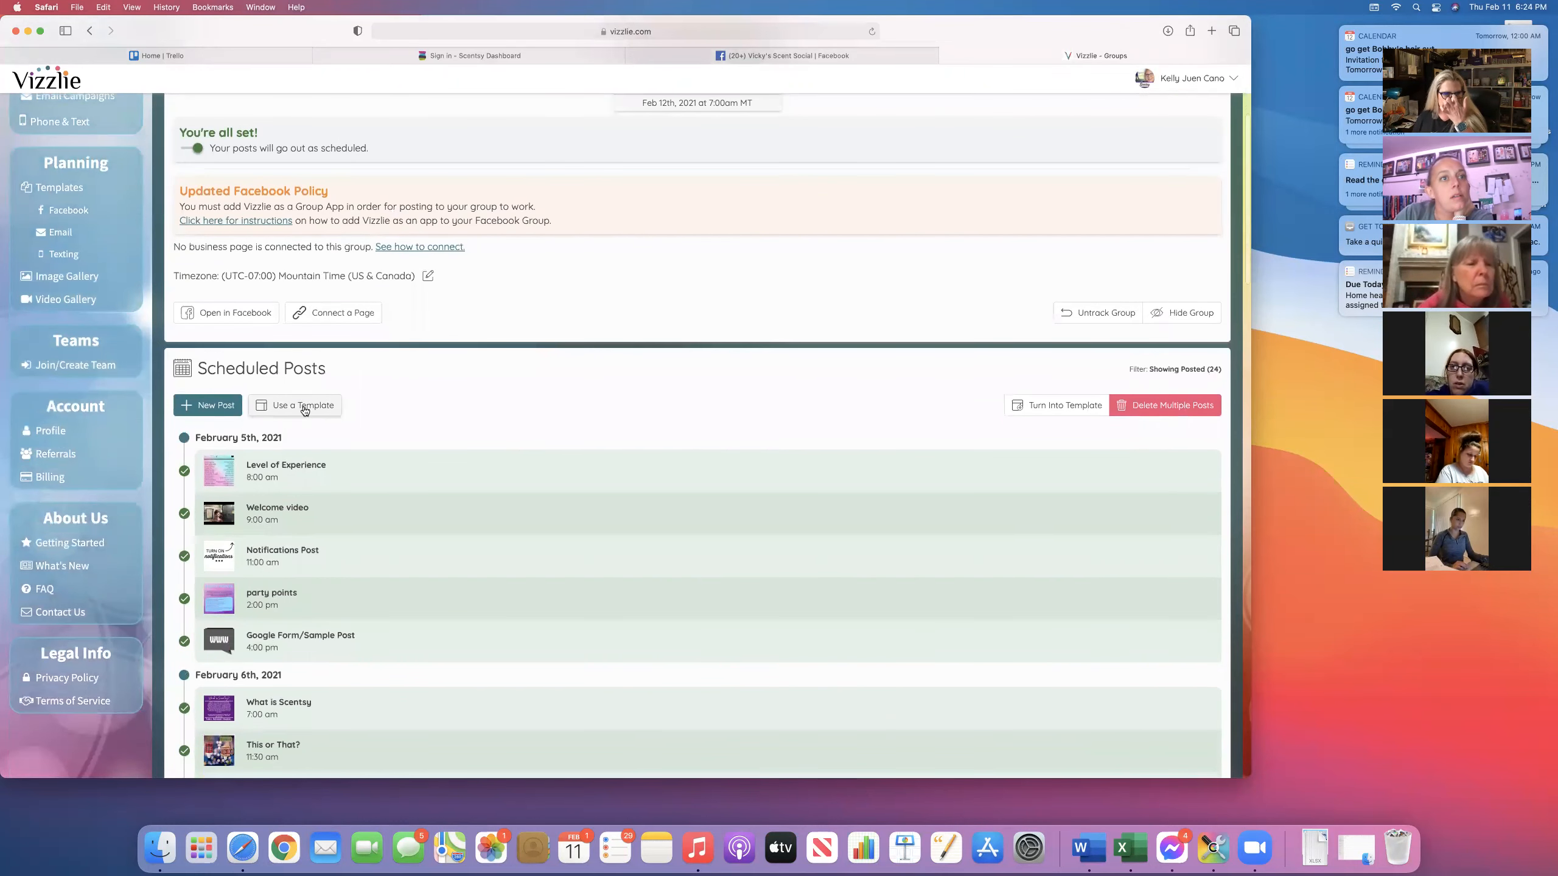
scroll(487, 446, down, 10)
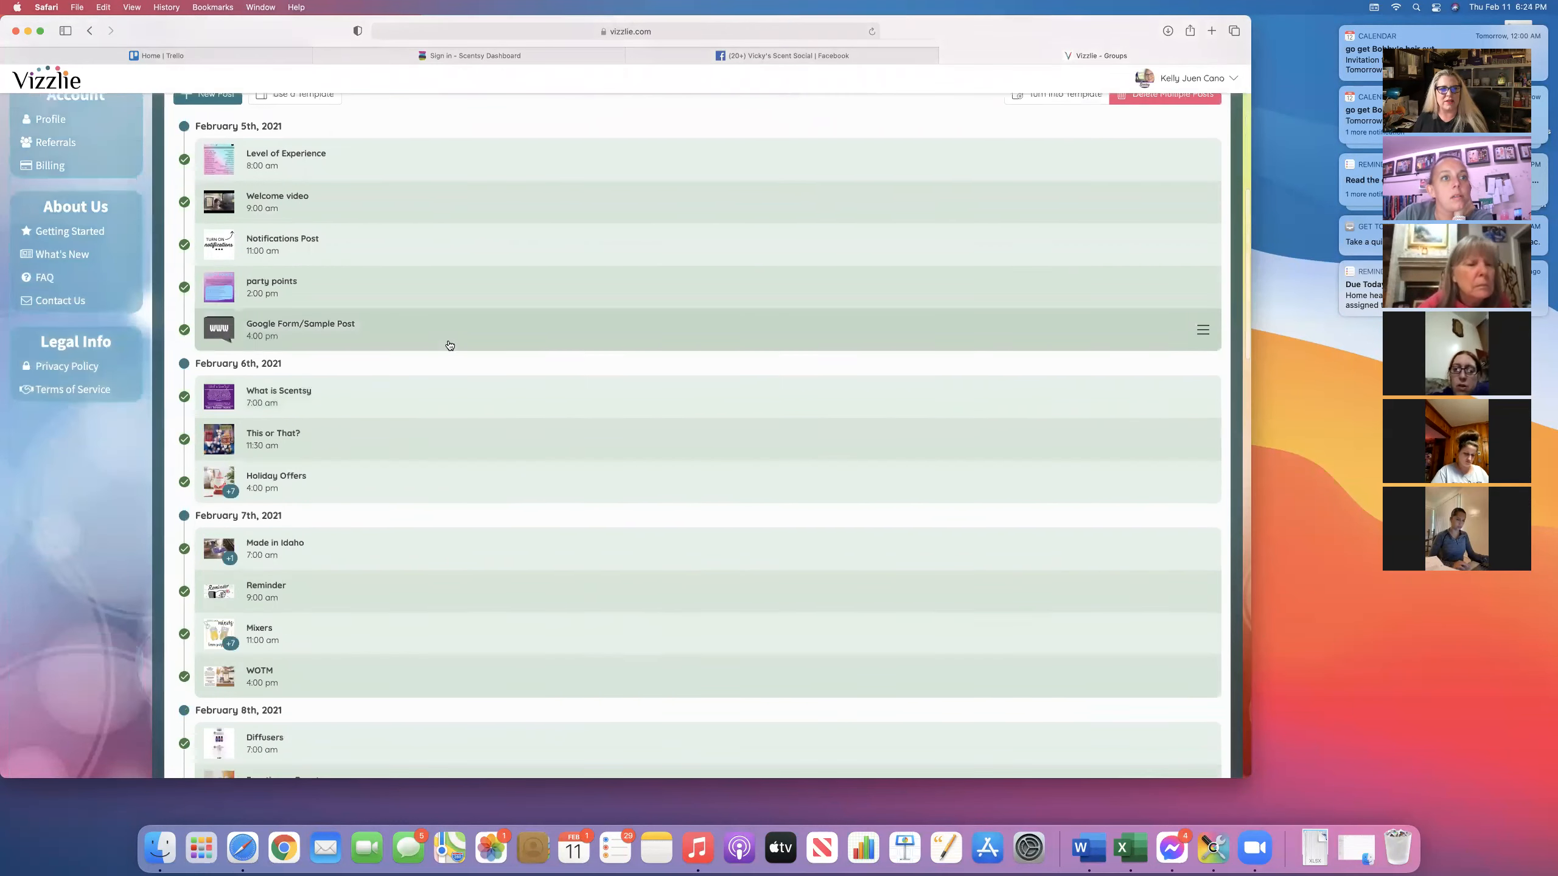
scroll(449, 345, down, 20)
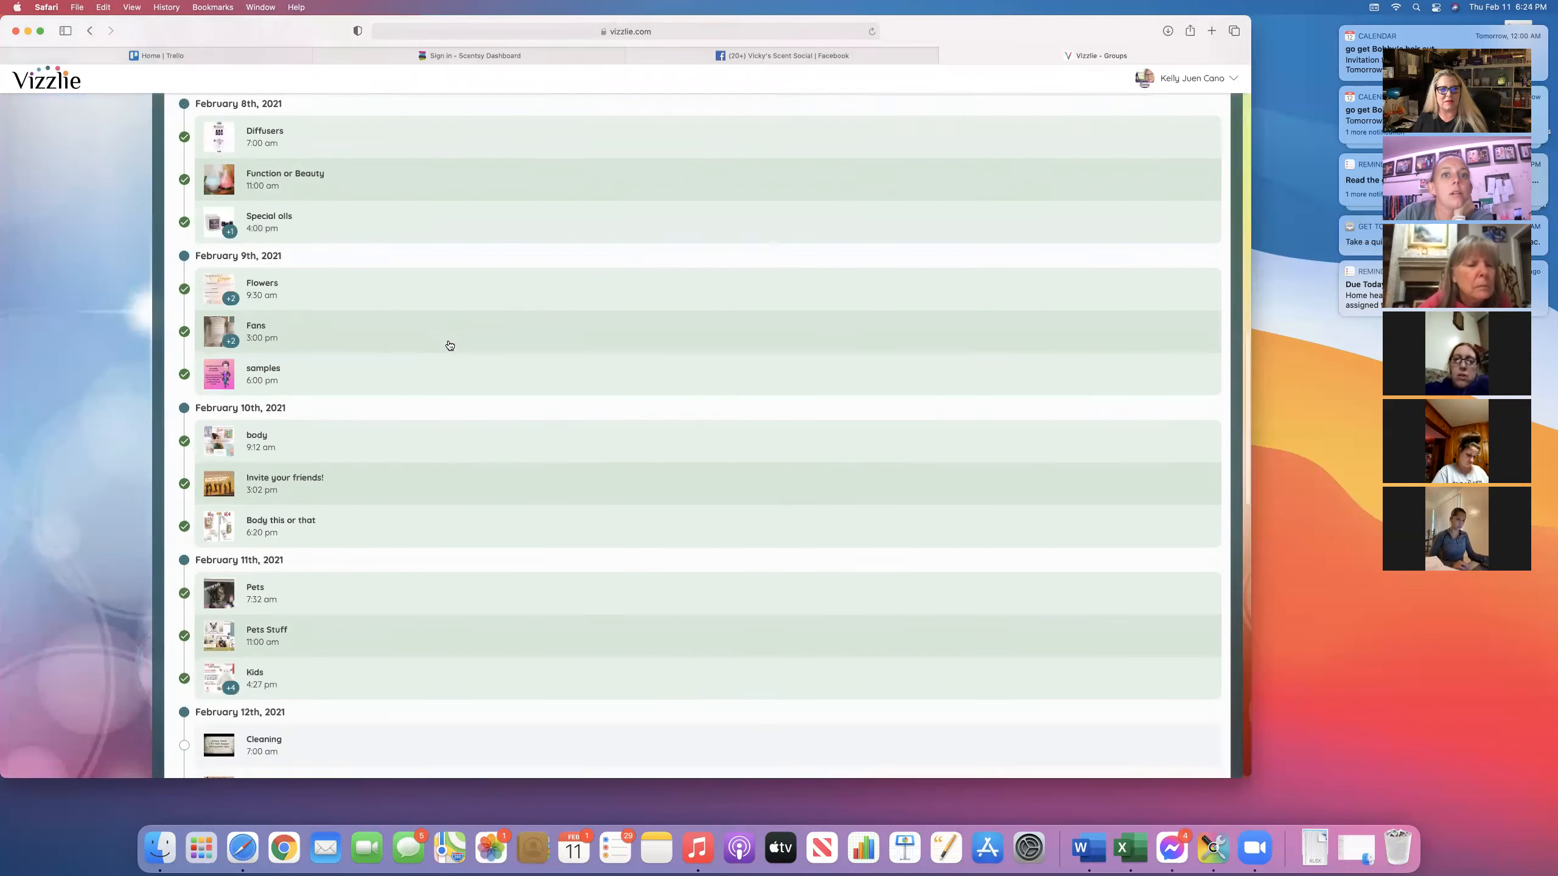
scroll(450, 345, down, 6)
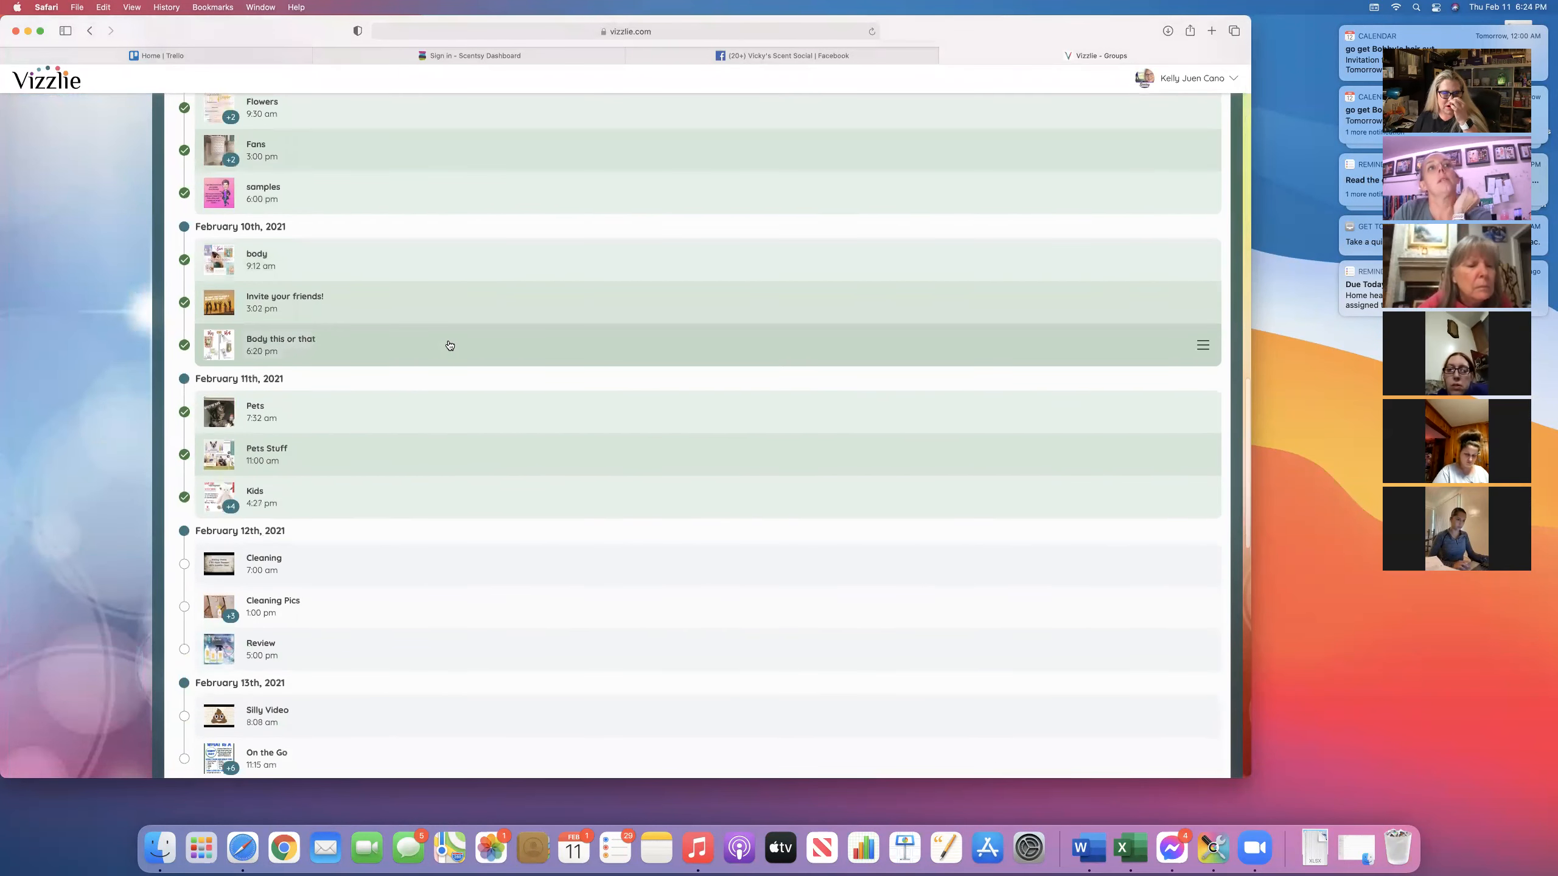
scroll(447, 339, down, 2)
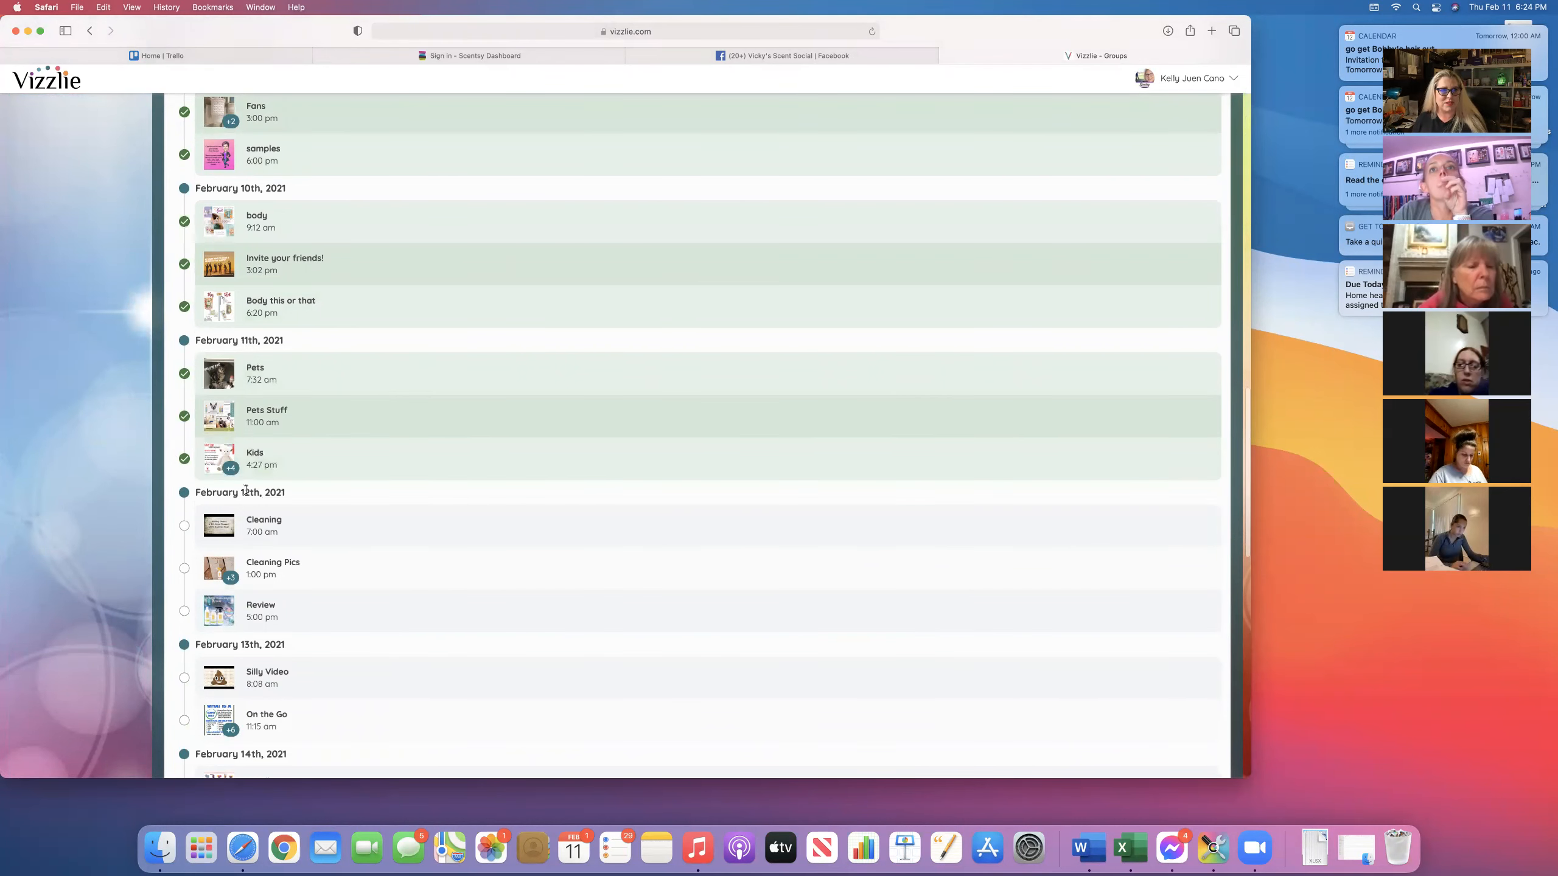
scroll(245, 490, down, 6)
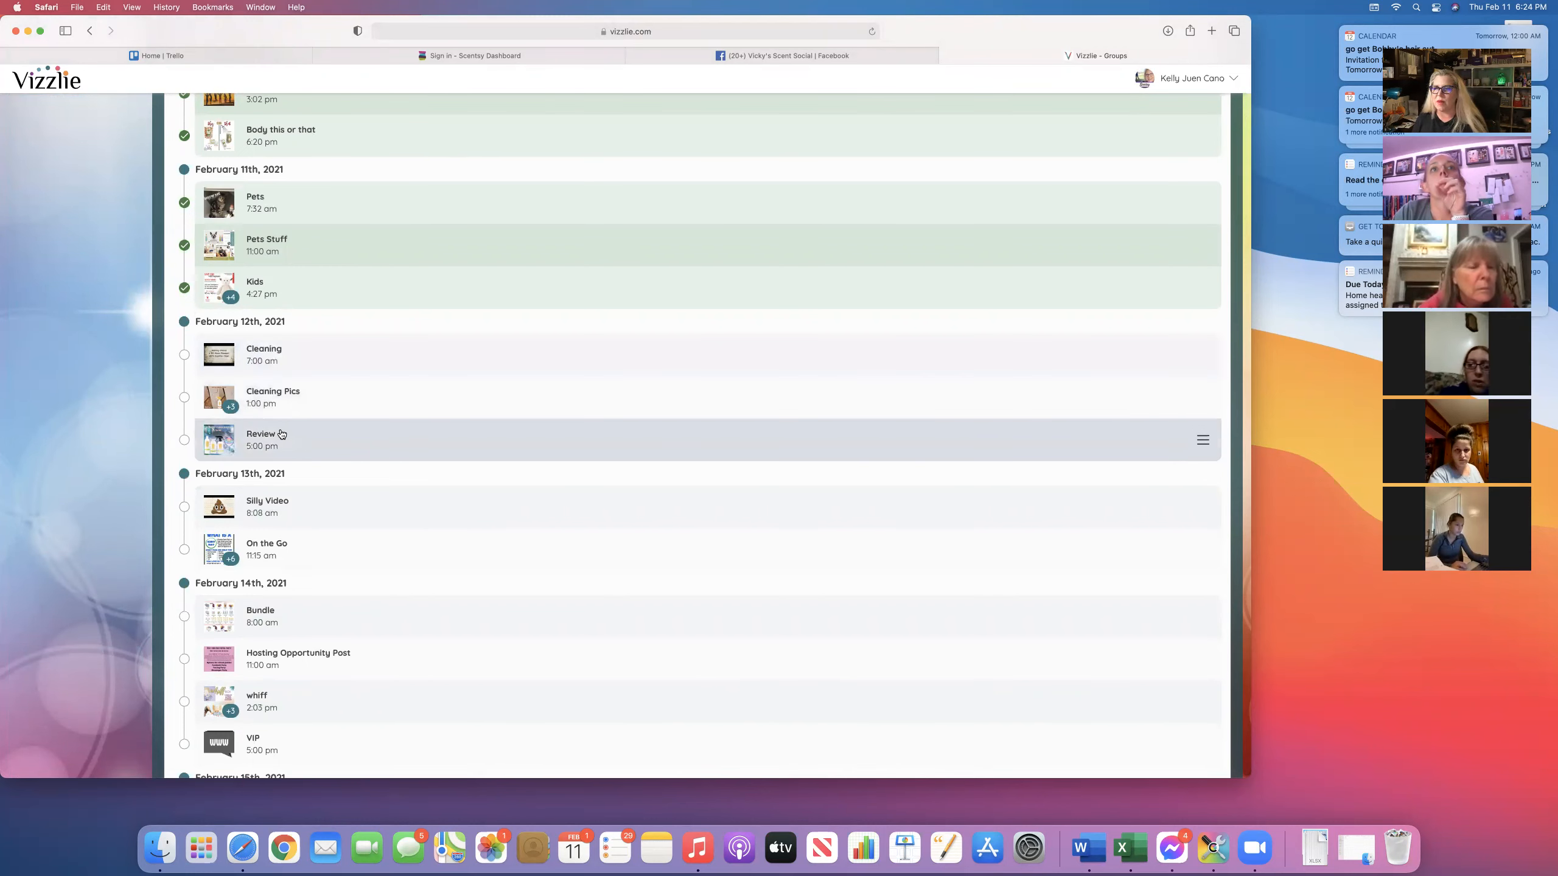
scroll(280, 521, down, 5)
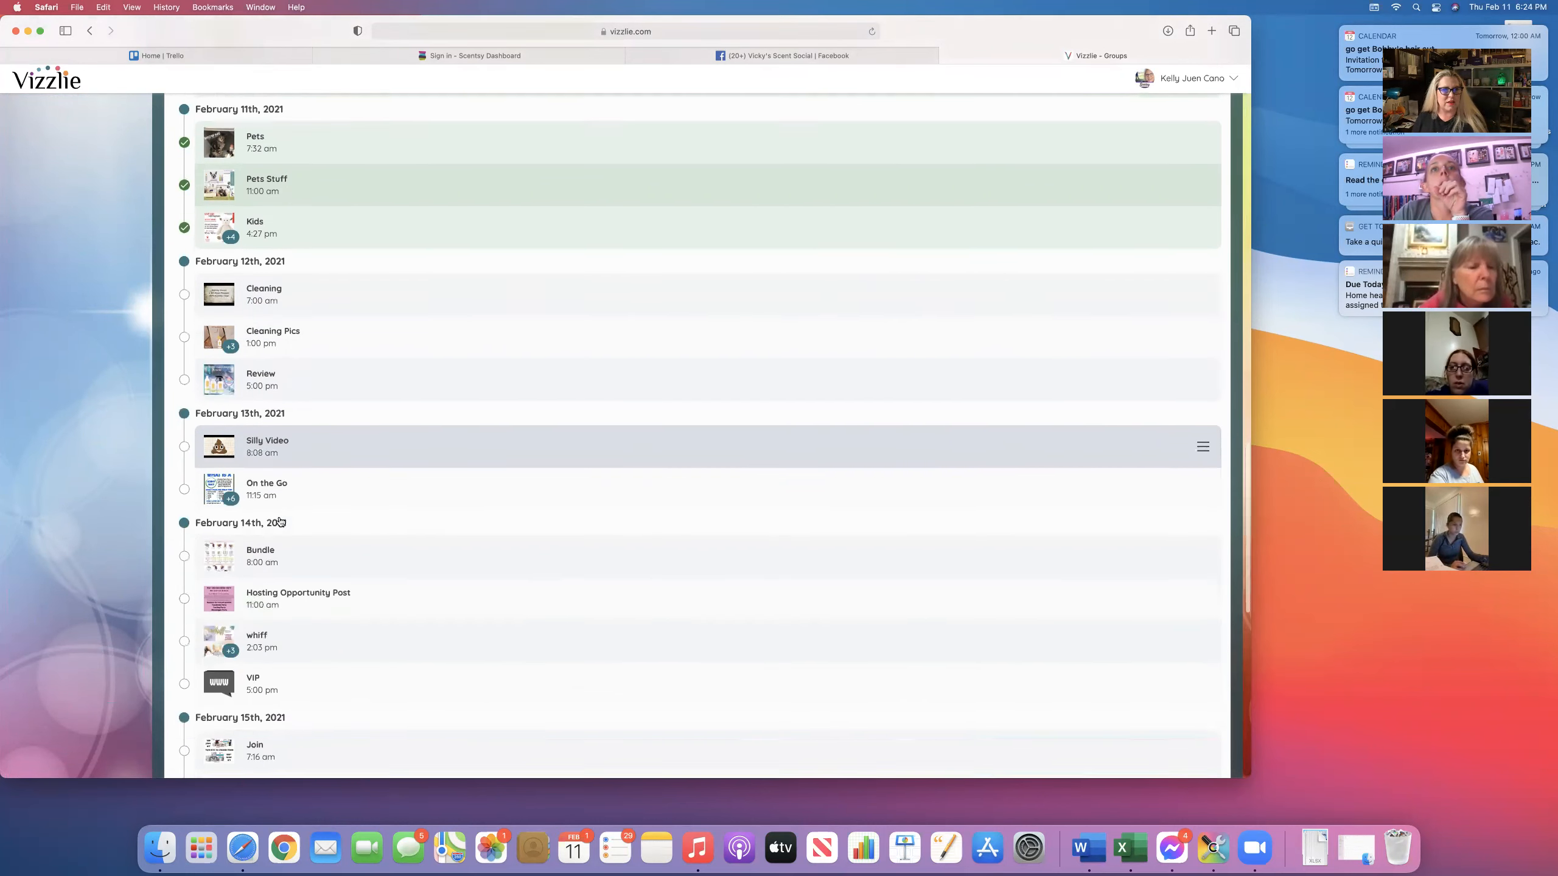
scroll(281, 522, down, 15)
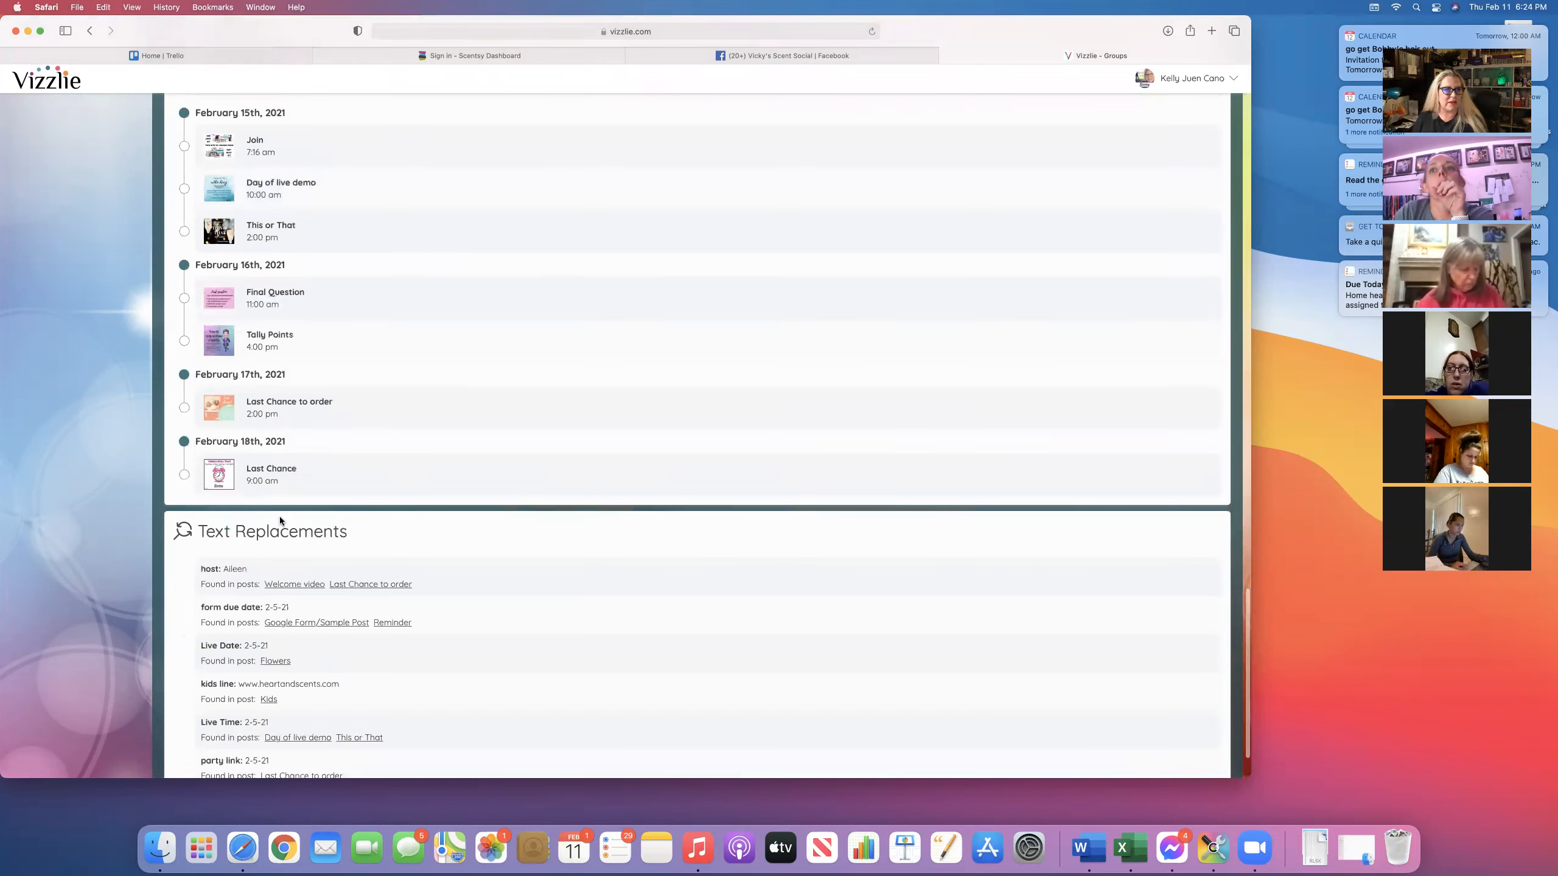
scroll(270, 408, up, 13)
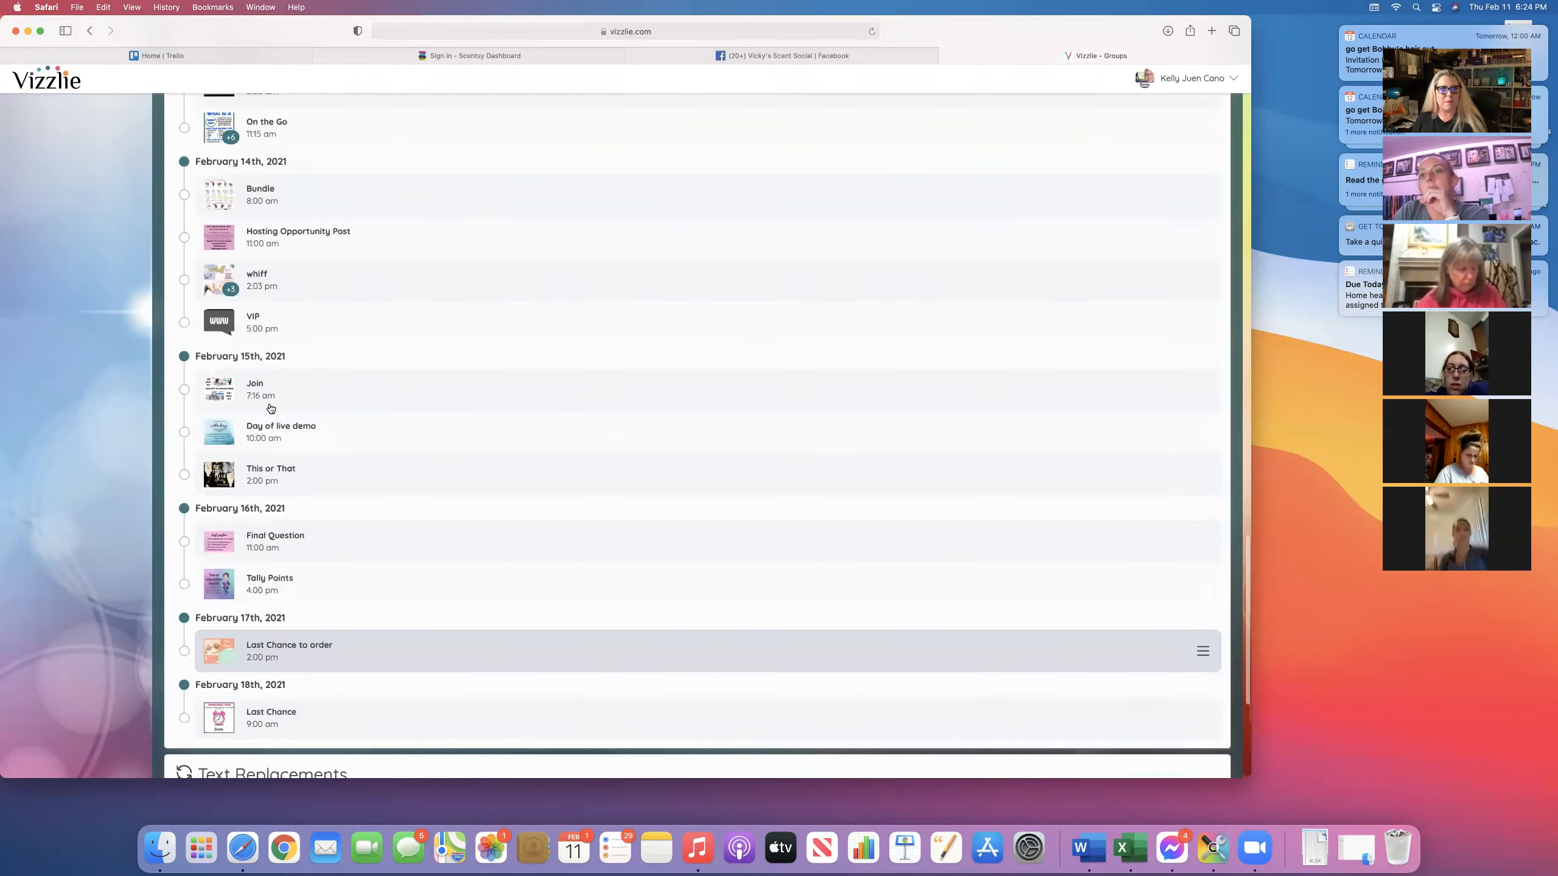
scroll(270, 409, up, 20)
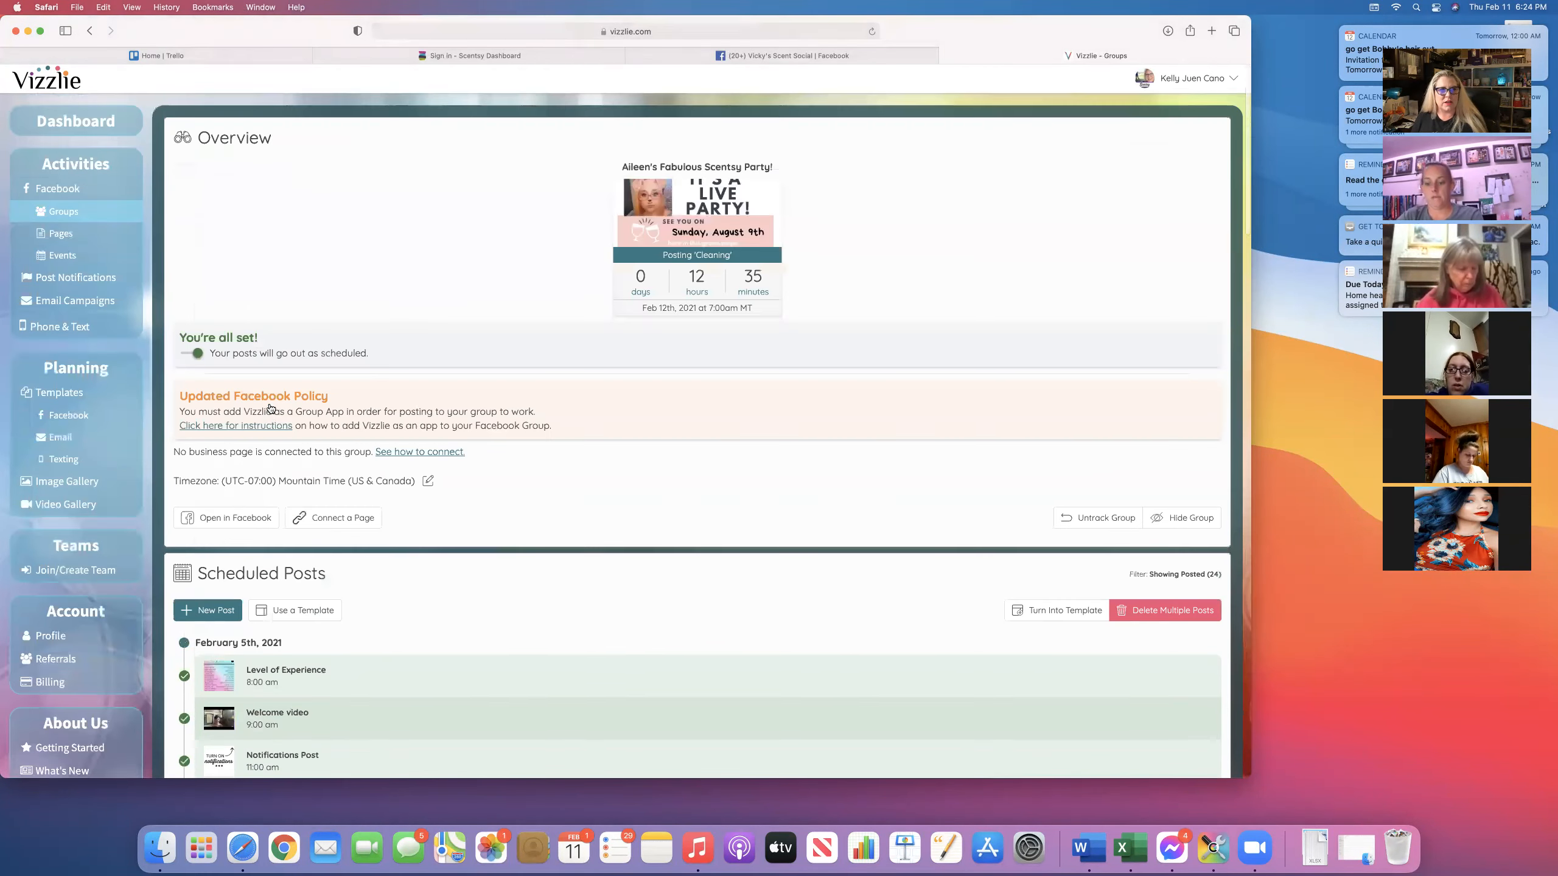
Begin a template import for the group's scheduled posts and choose "Spring Summer 2021 30-Minute Scentsy Rapid Fire Facebook Party"
scroll(270, 428, down, 3)
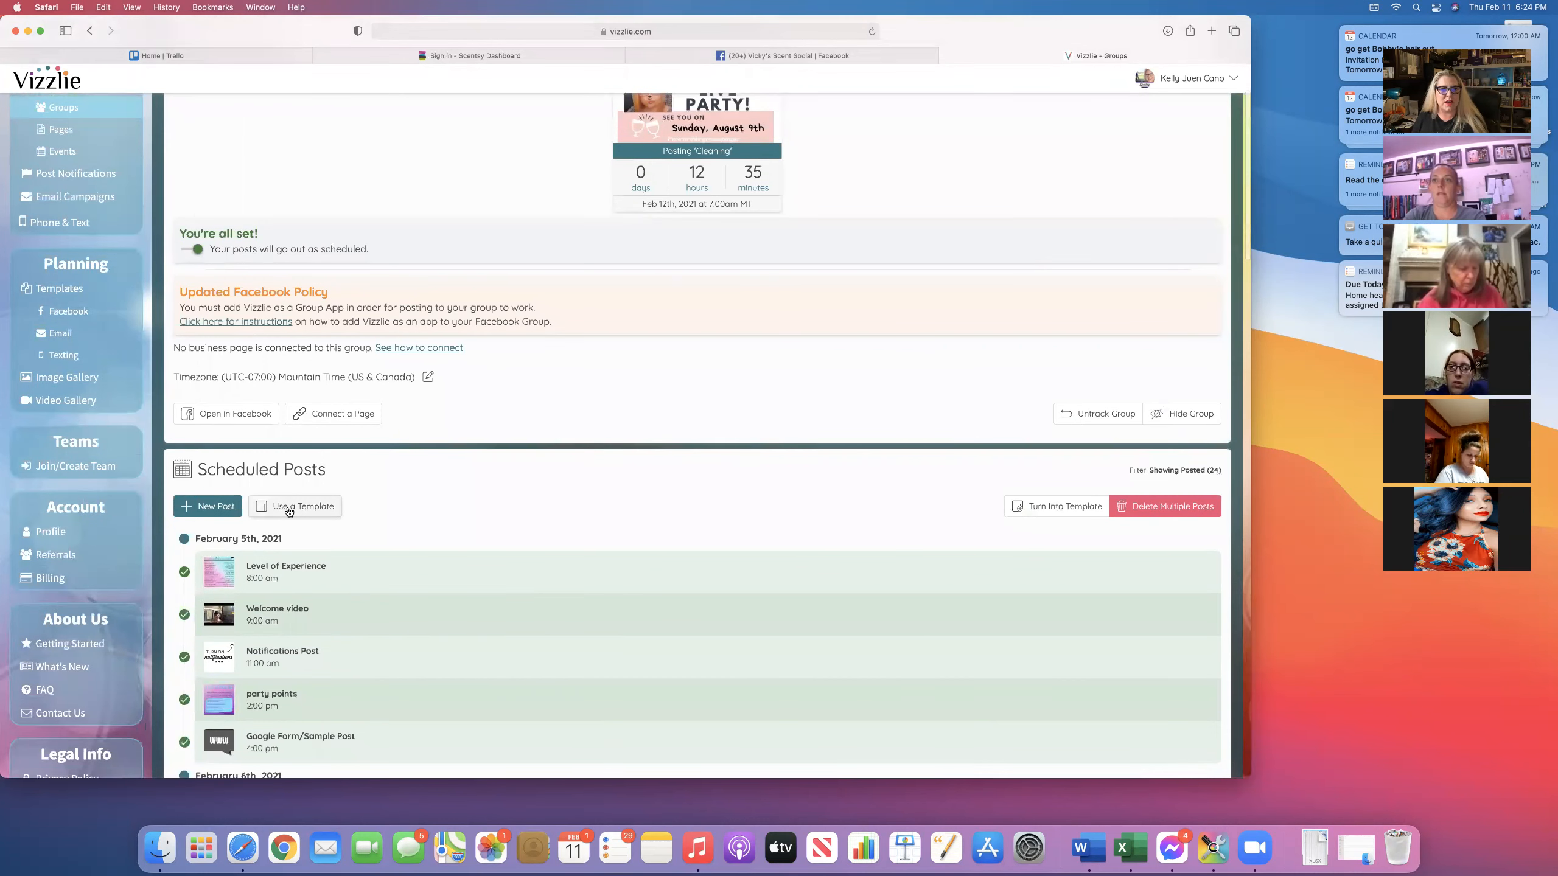
click(289, 507)
click(566, 162)
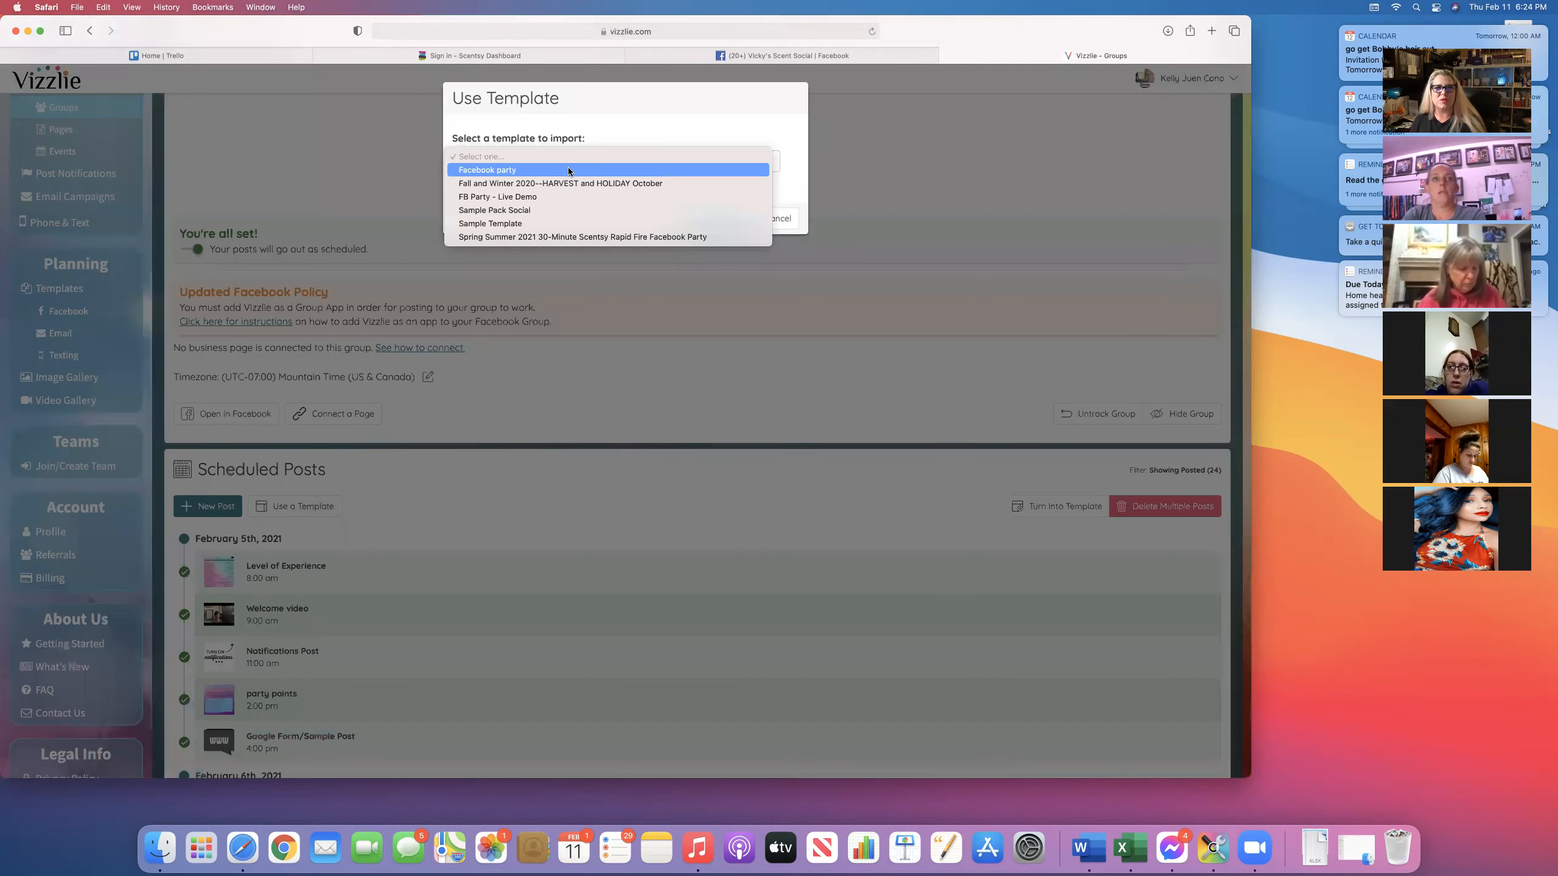
click(551, 236)
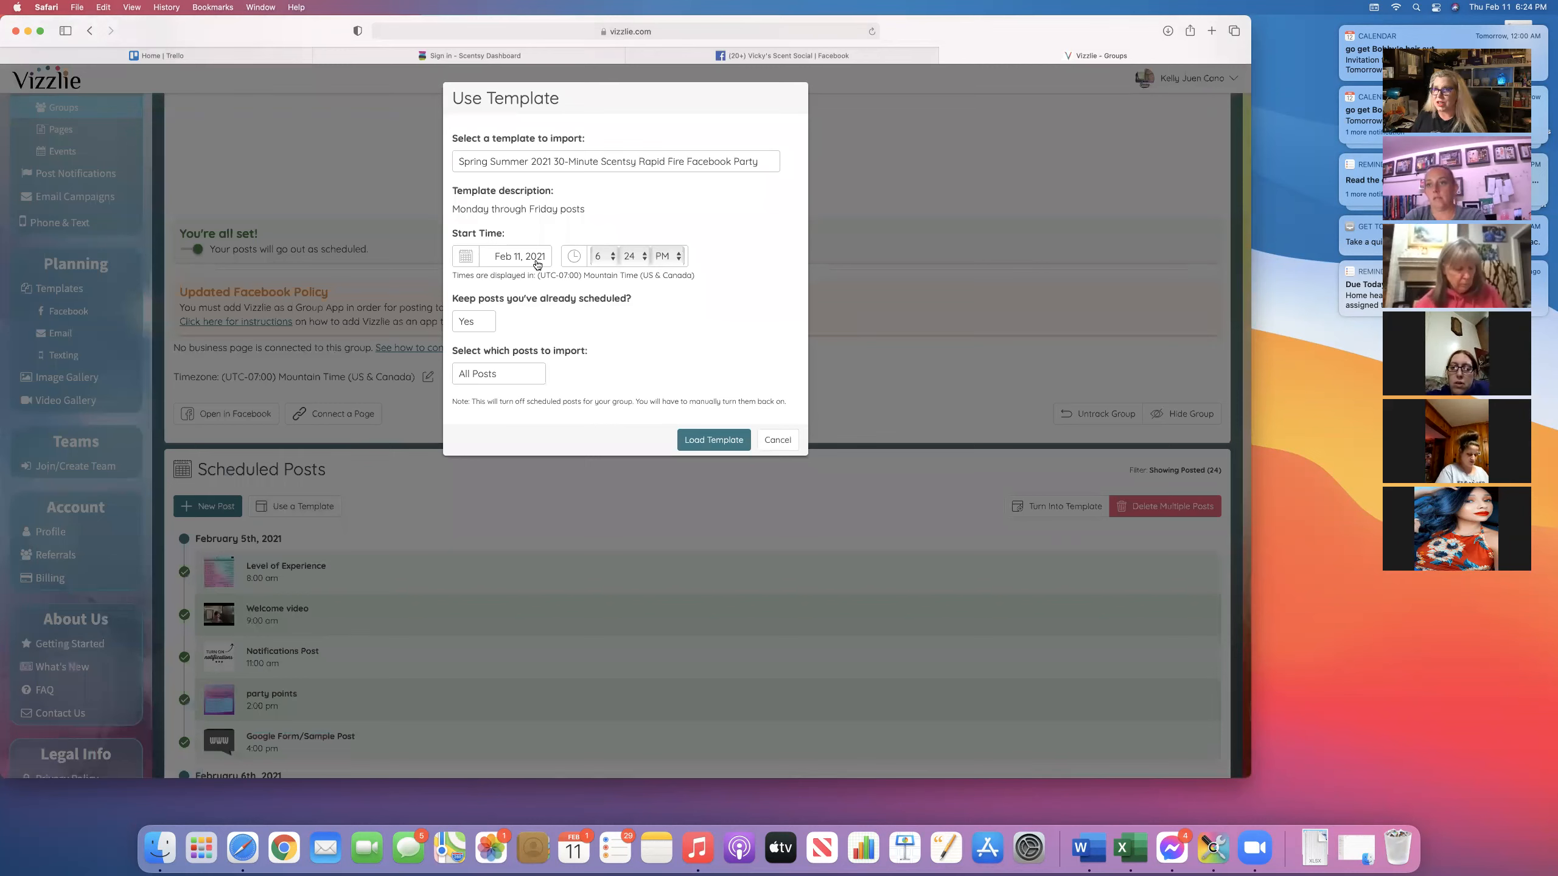
Set the minutes of the template's start time to 30 so that it starts at 6:30 PM
click(641, 255)
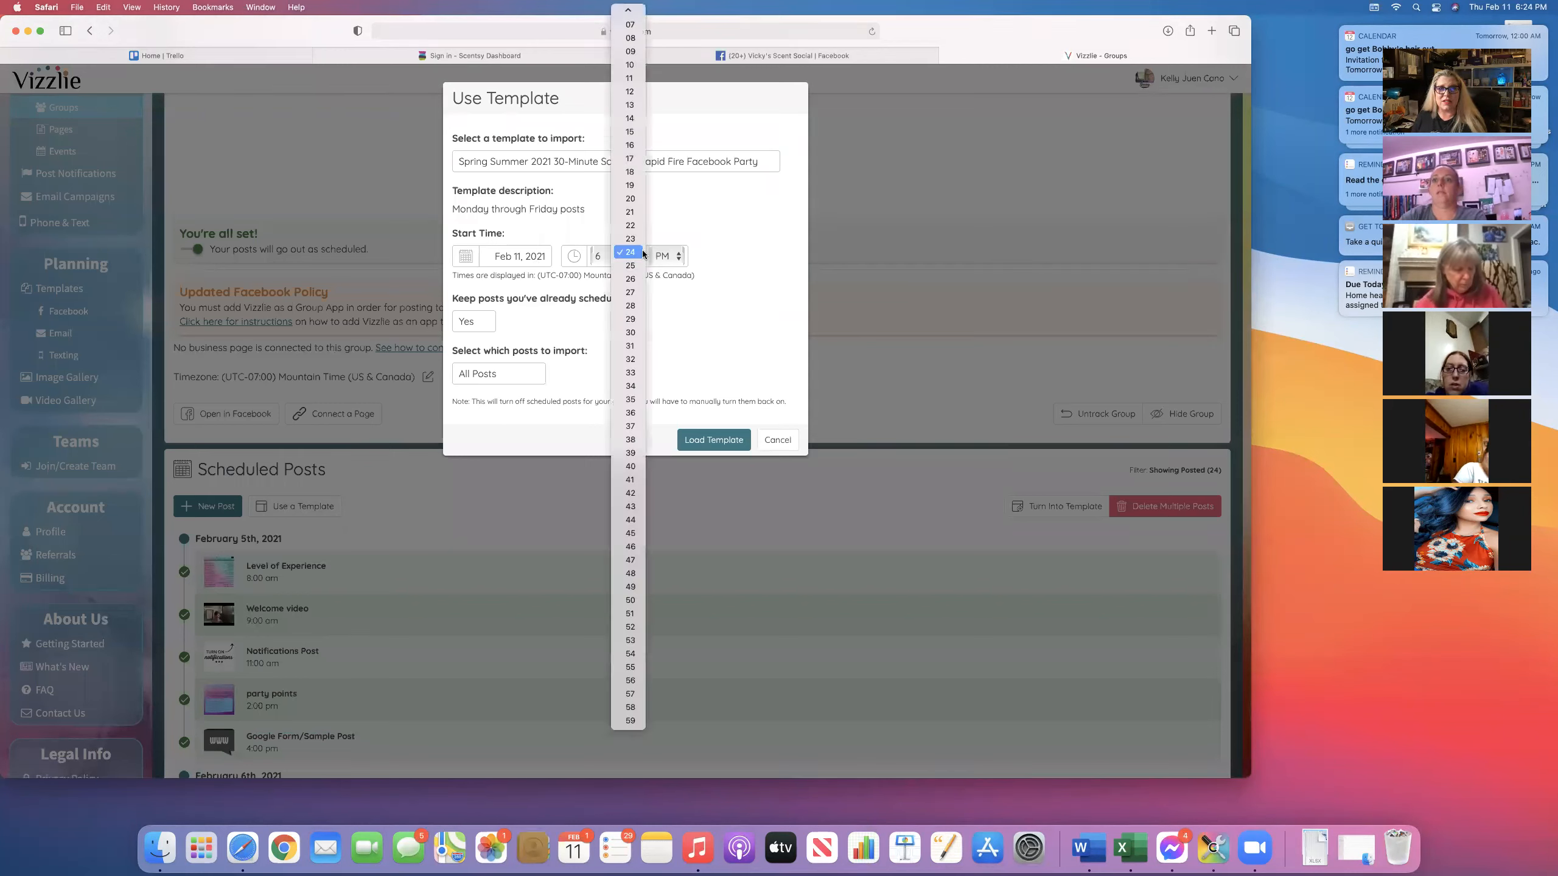
click(641, 258)
click(641, 255)
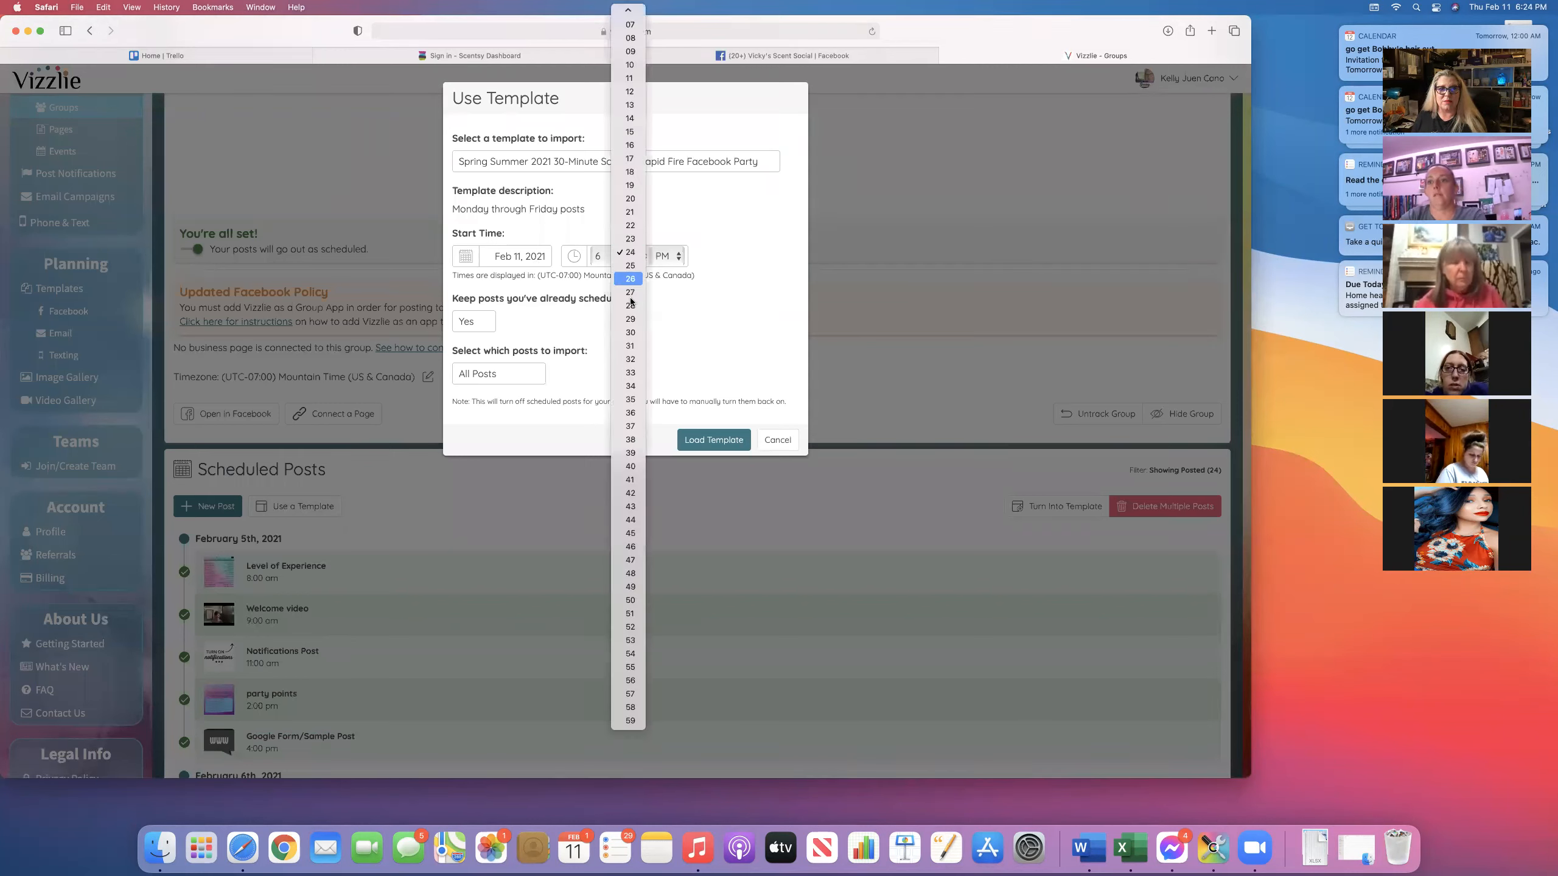
click(632, 331)
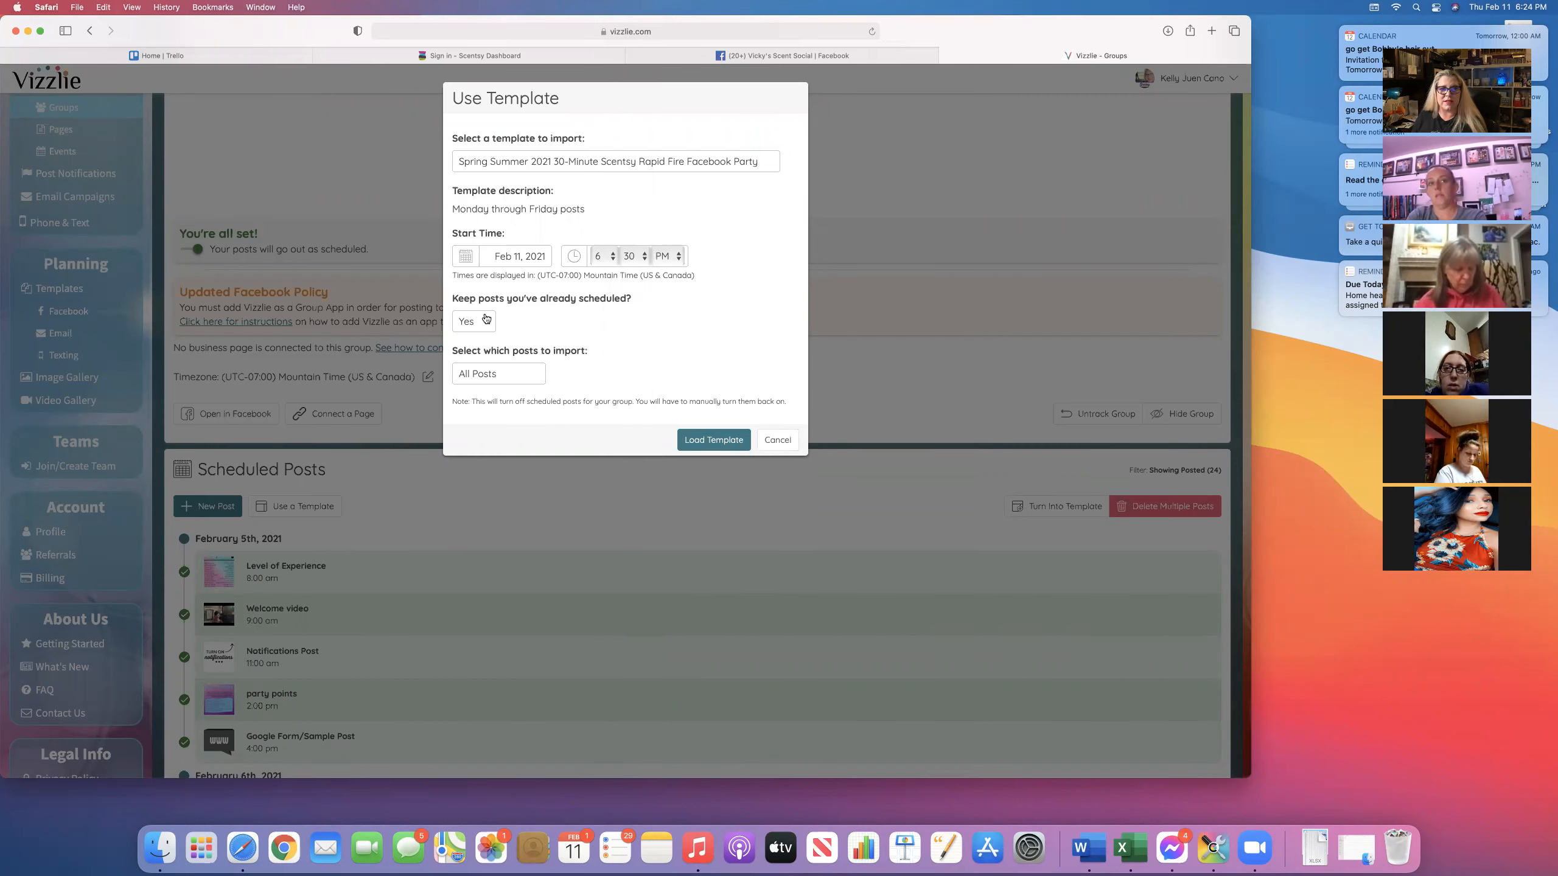
Review which posts can be imported, leave All Posts selected, and load the template into the group
click(514, 379)
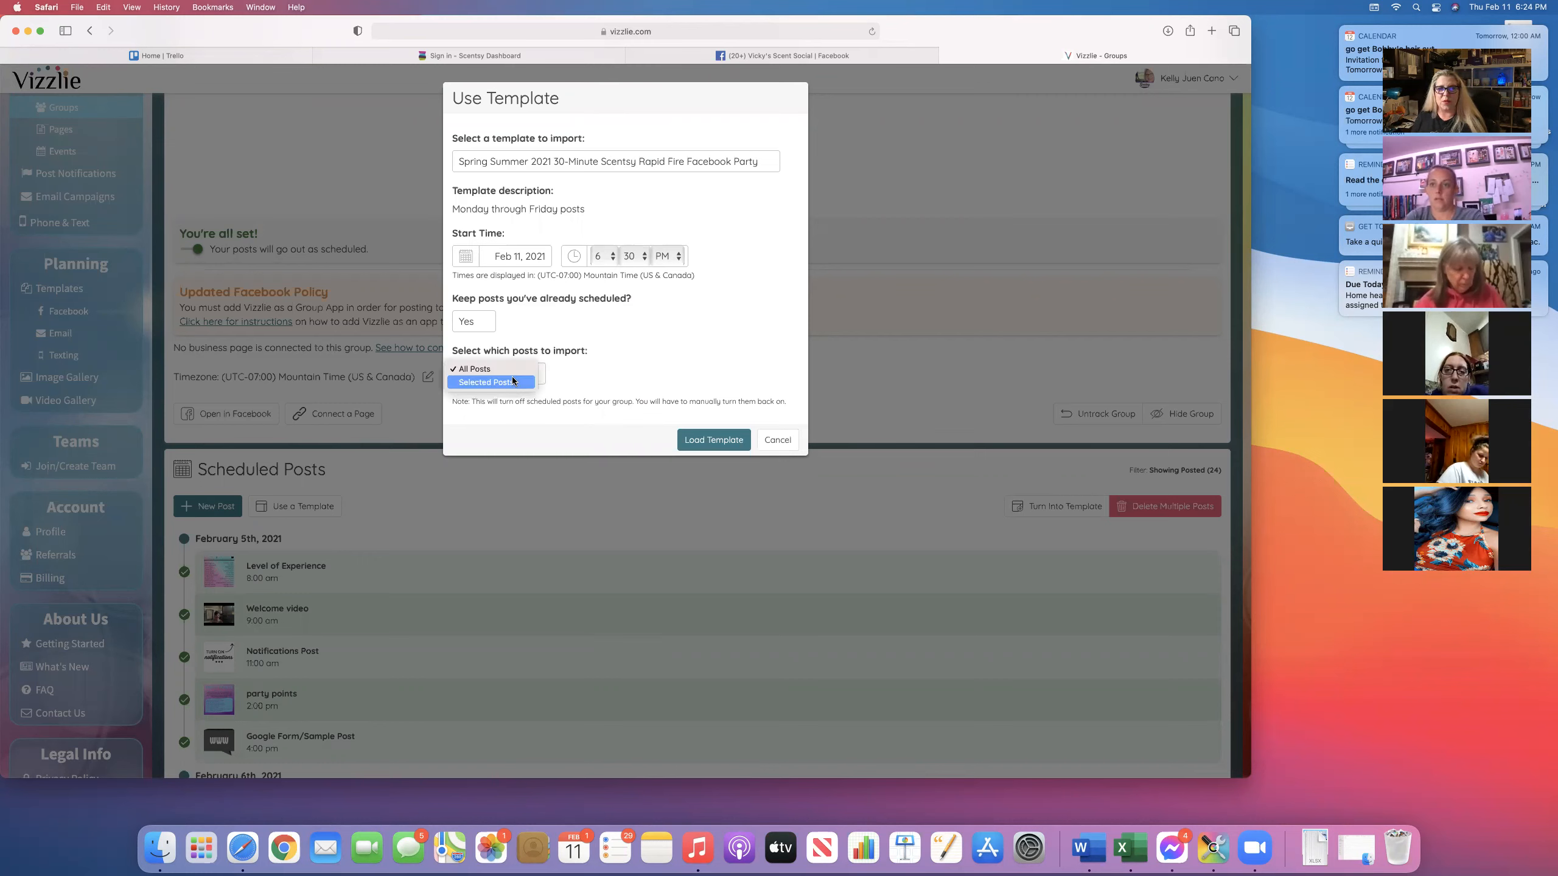
click(614, 376)
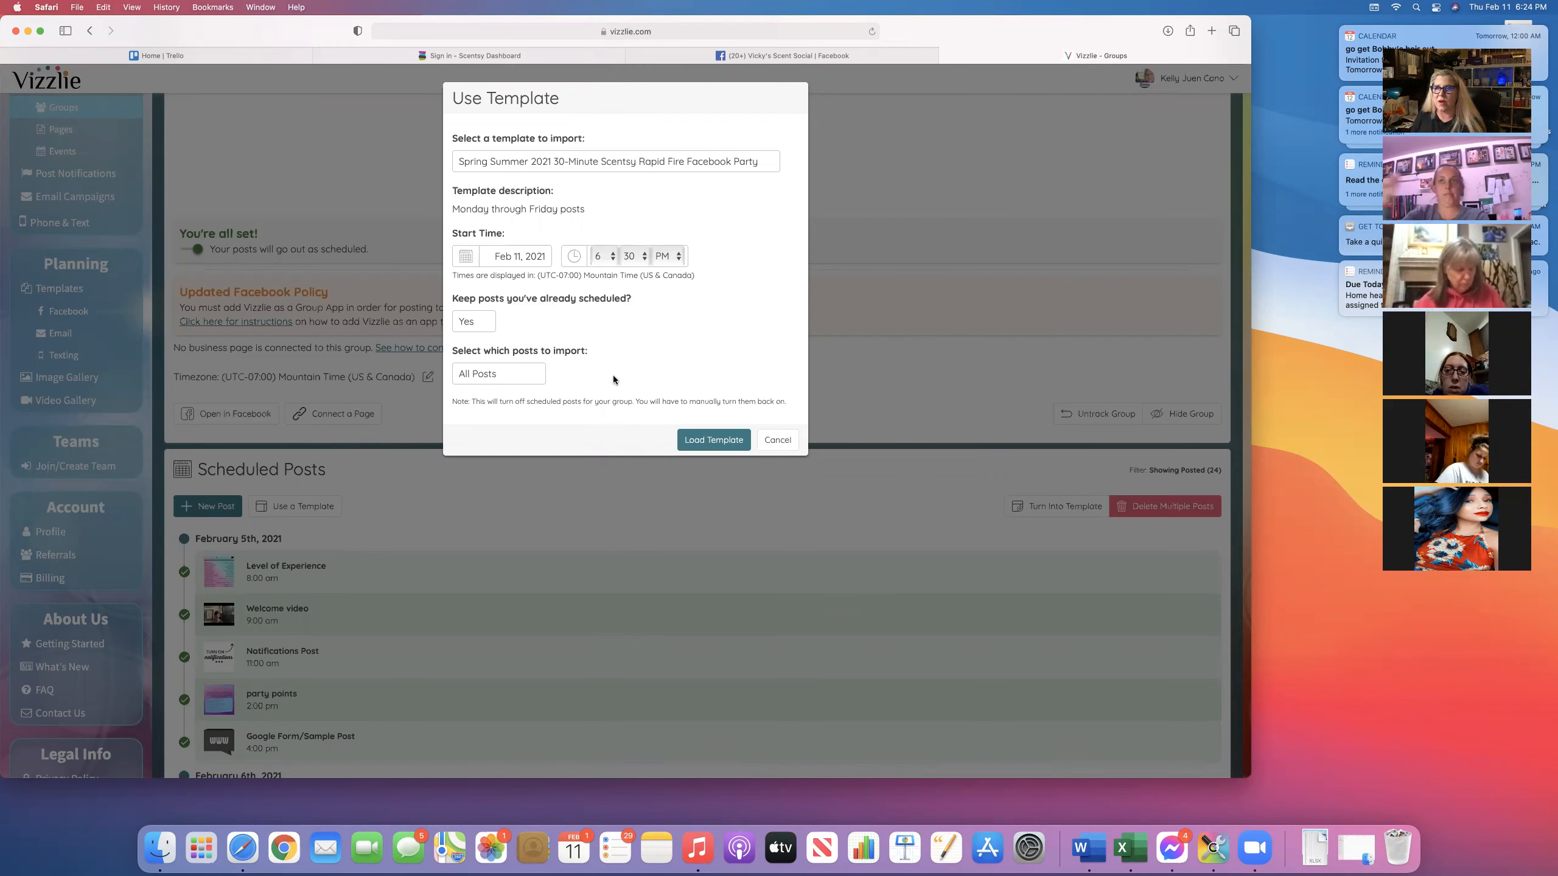
click(734, 445)
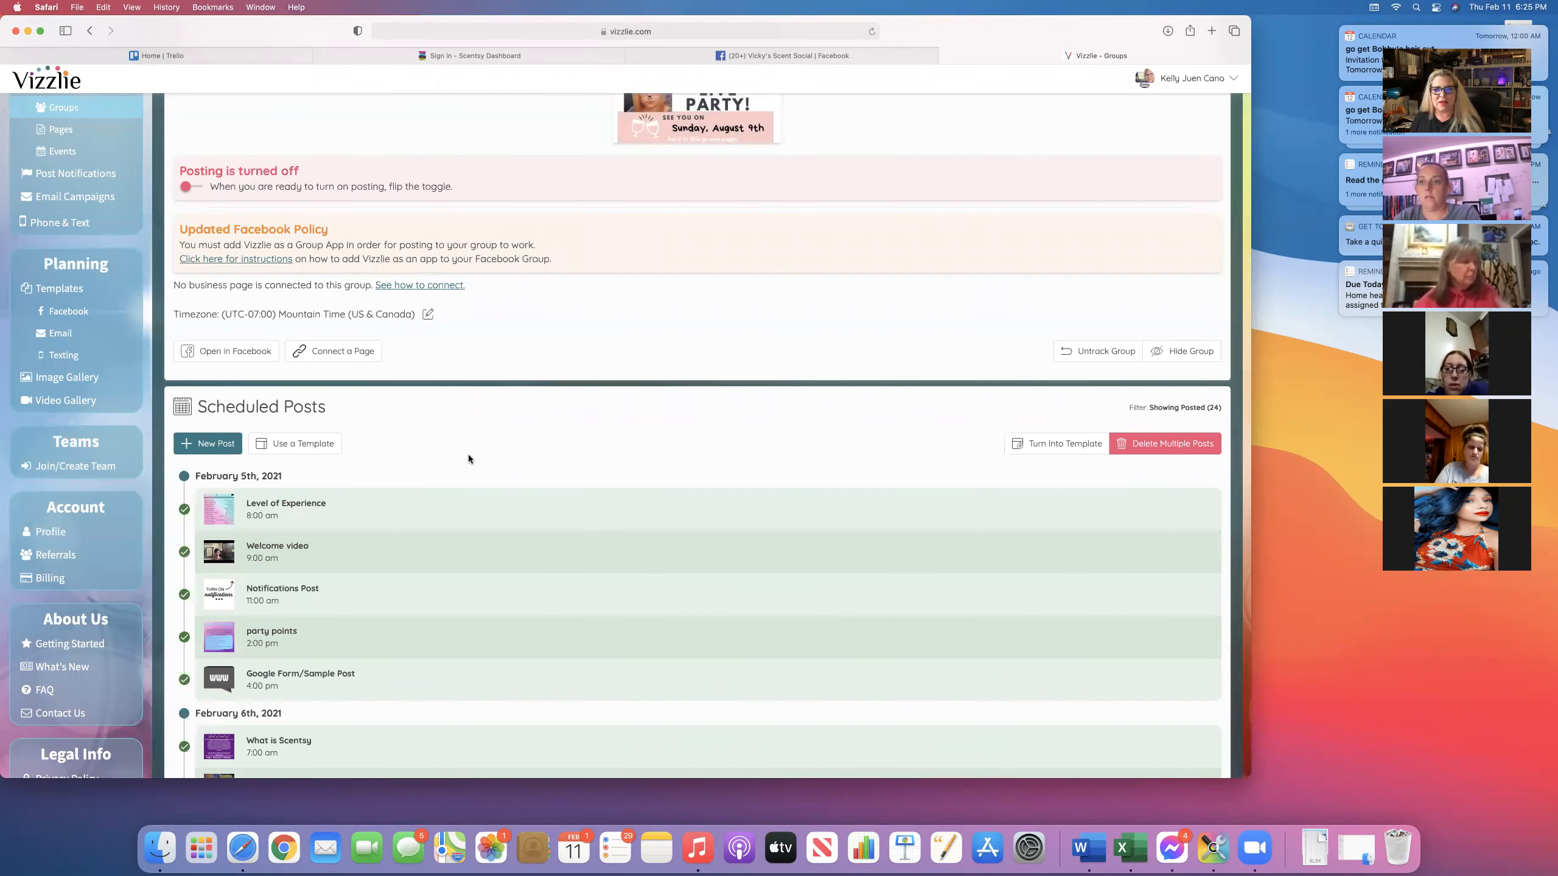
Examine the updated schedule, including the template posts imported on February 11th, and check the group's text replacements
scroll(469, 457, down, 2)
scroll(468, 458, down, 15)
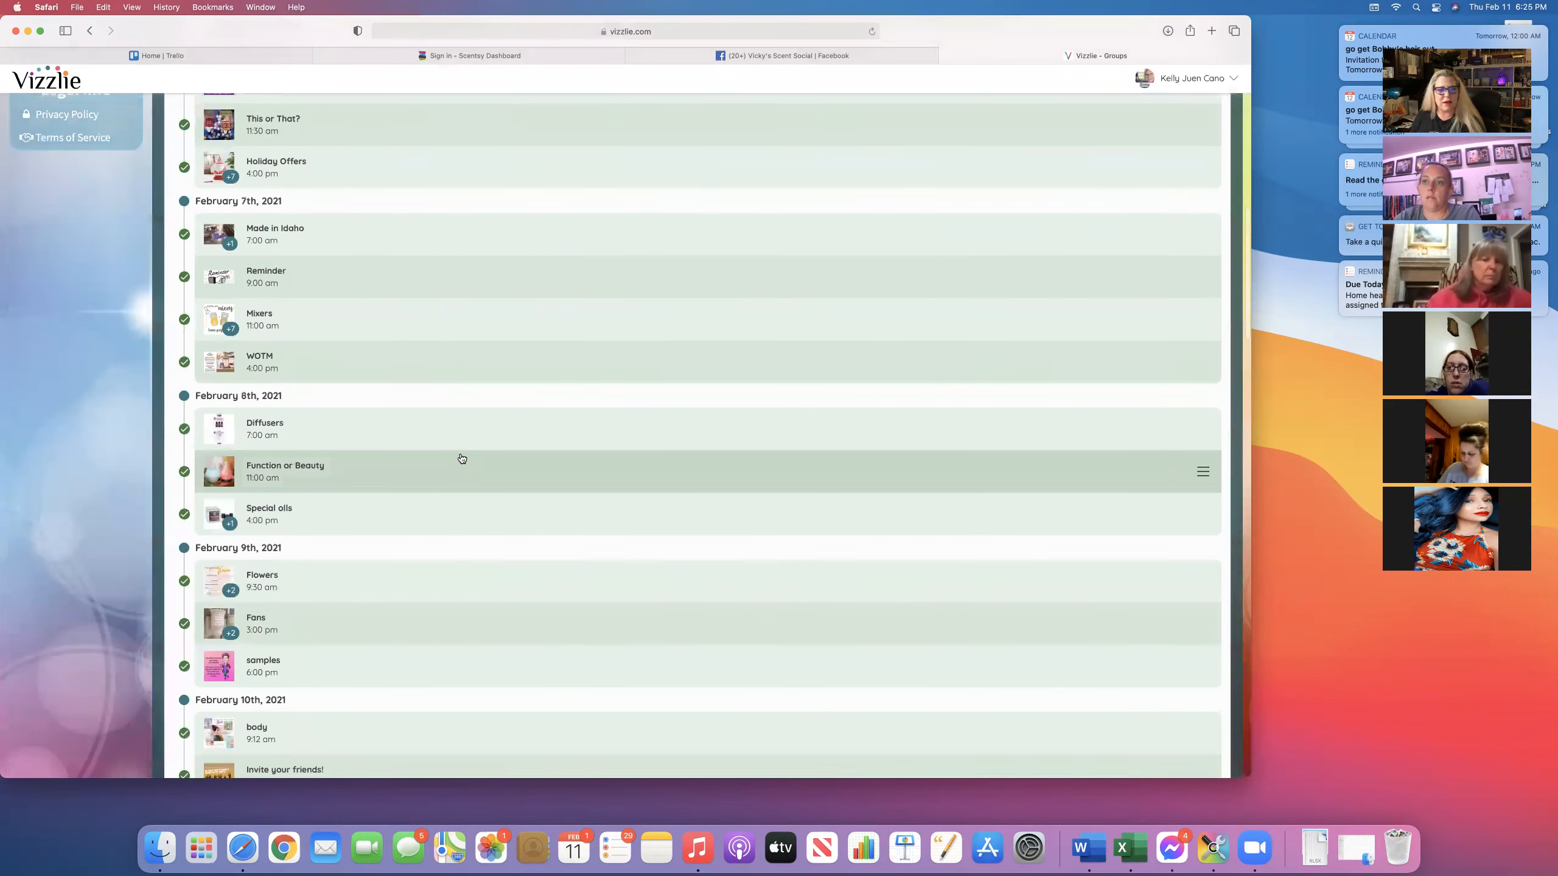
scroll(464, 457, down, 20)
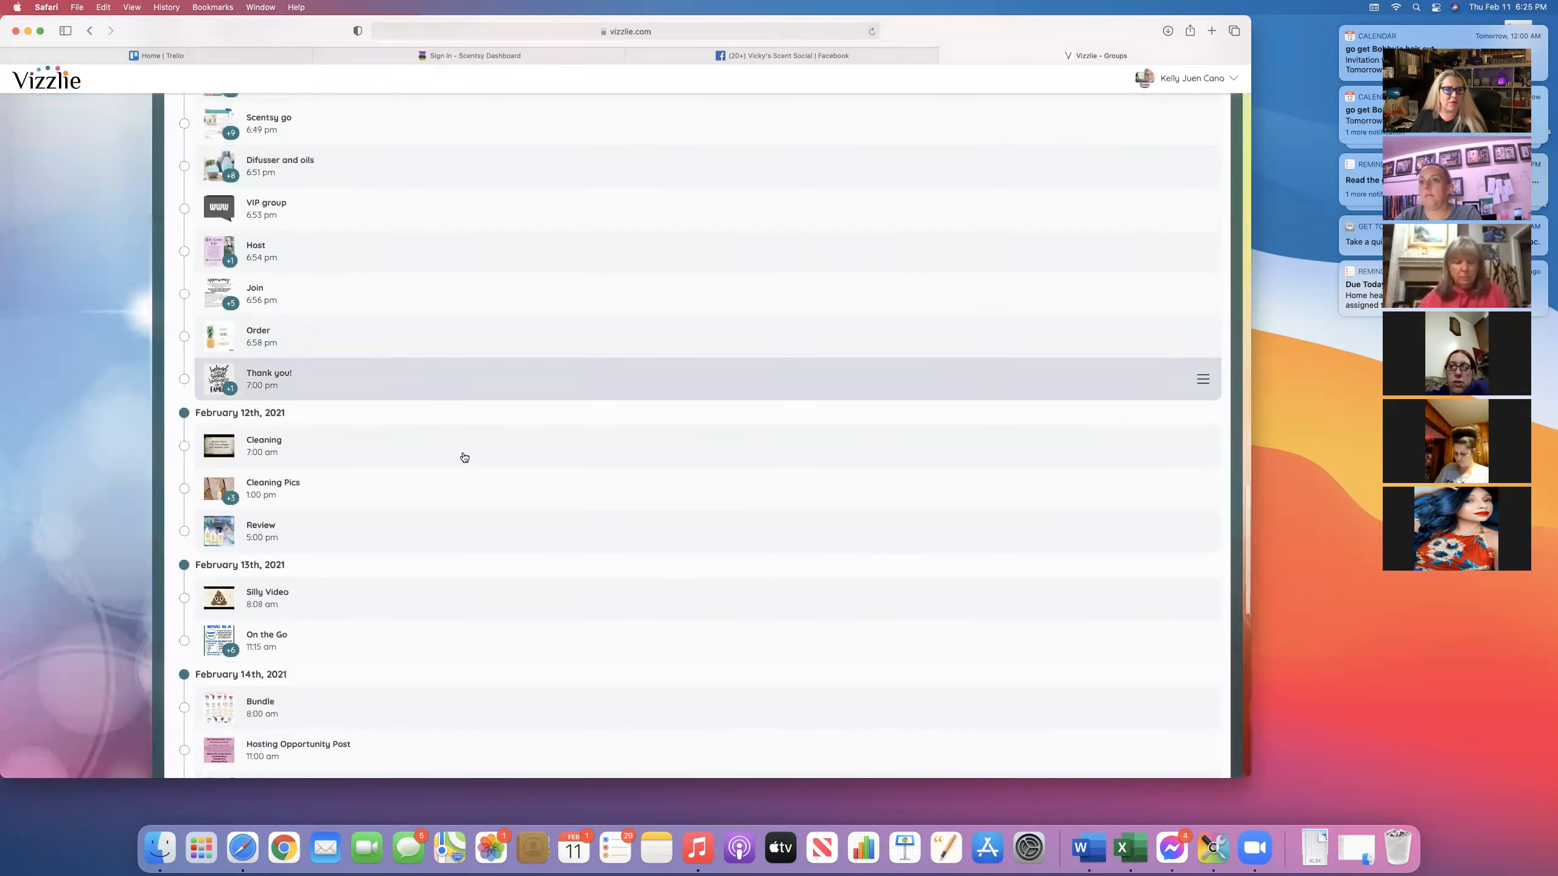
scroll(464, 457, down, 10)
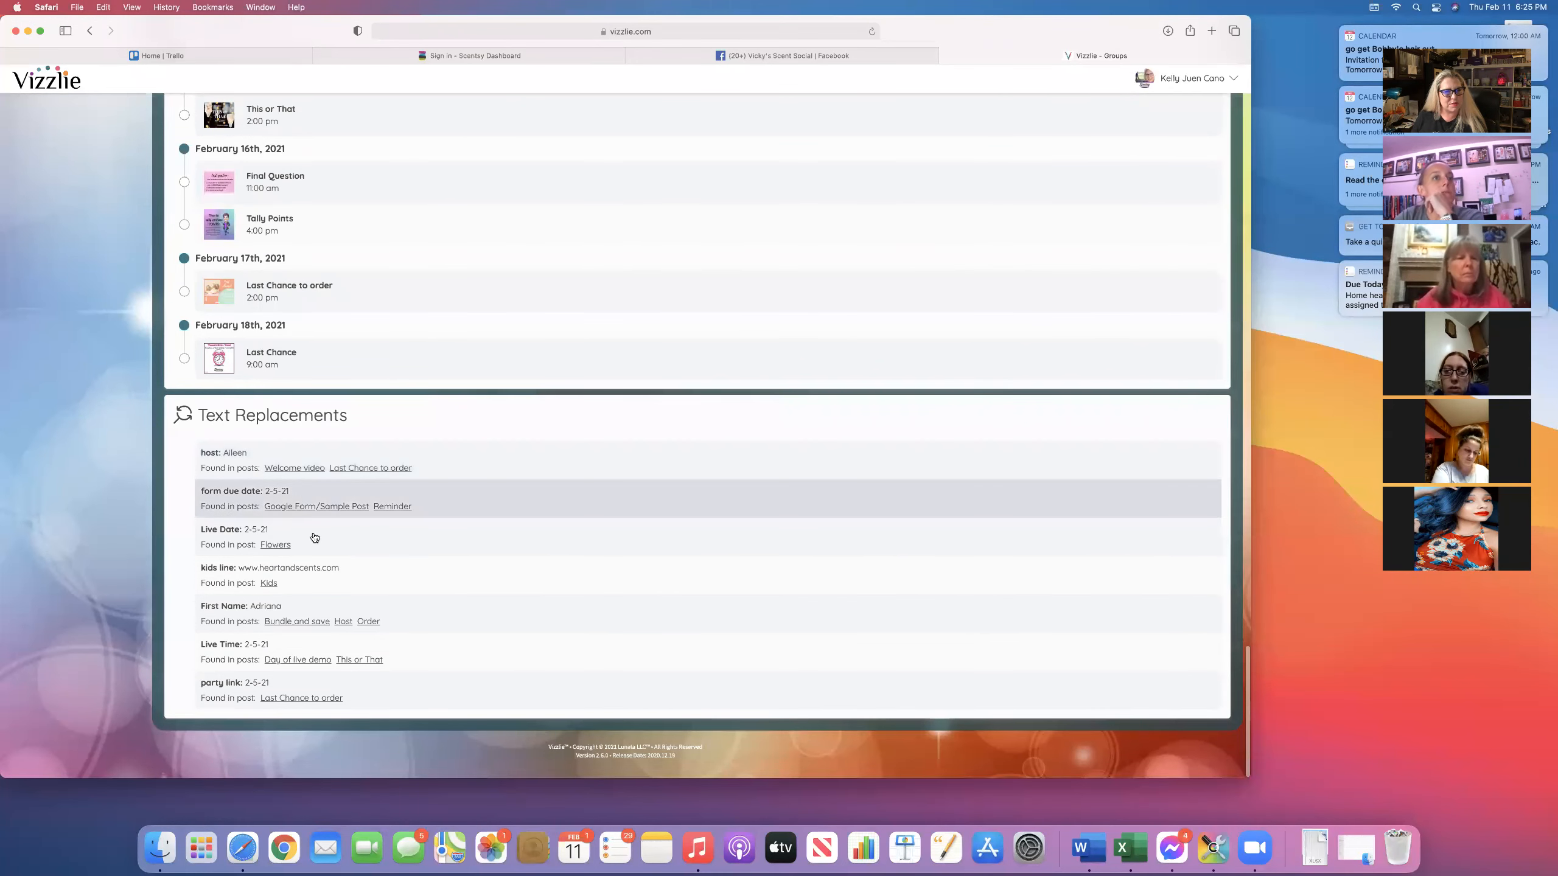
scroll(349, 563, up, 4)
scroll(353, 559, down, 5)
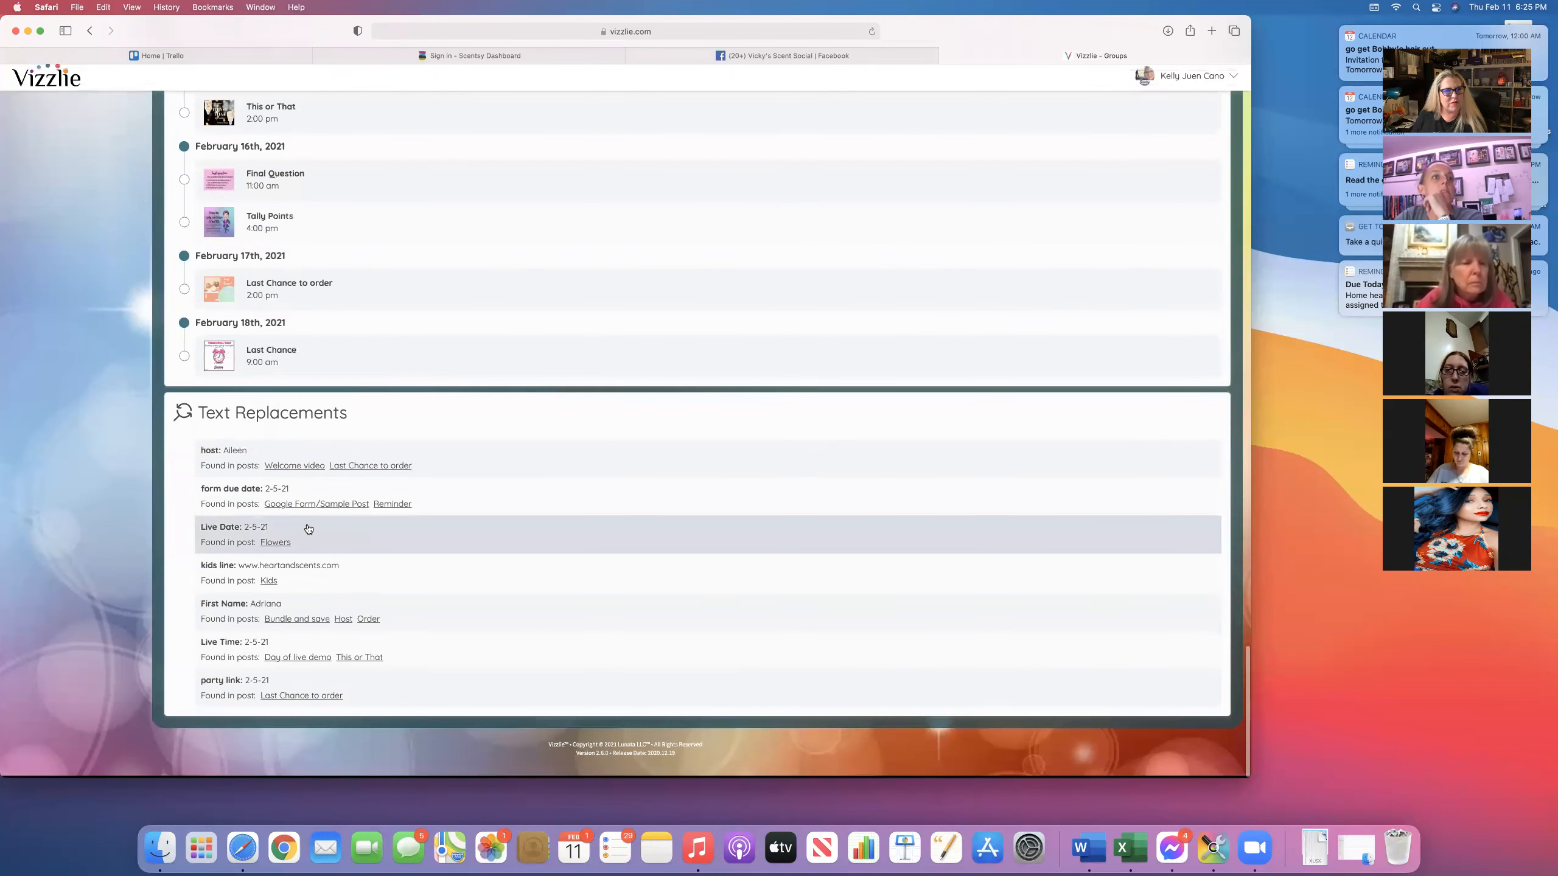
scroll(353, 558, up, 15)
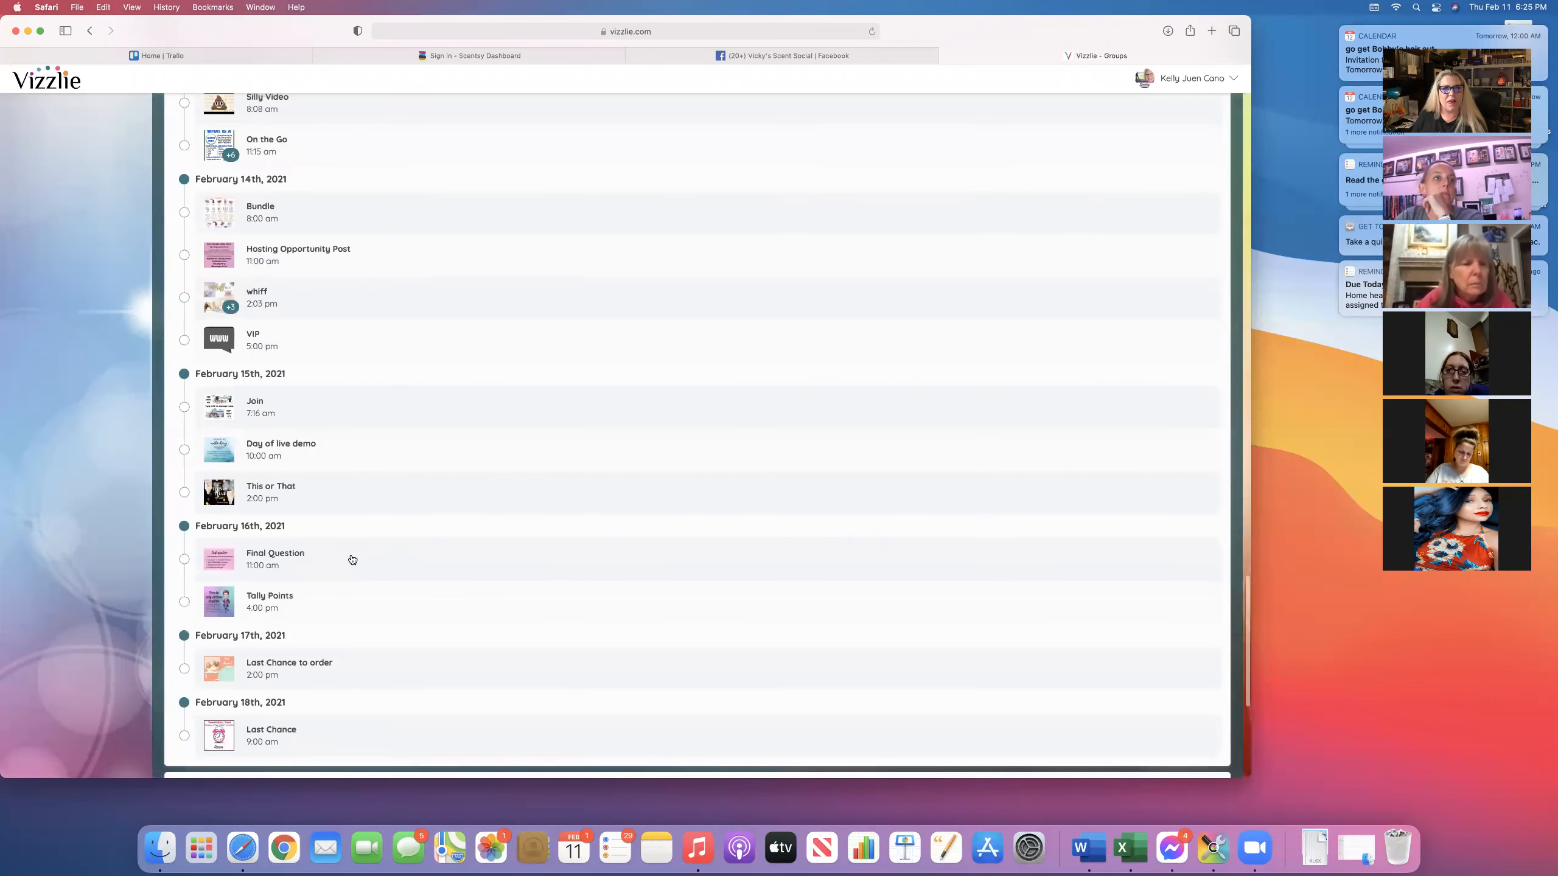
scroll(352, 558, up, 20)
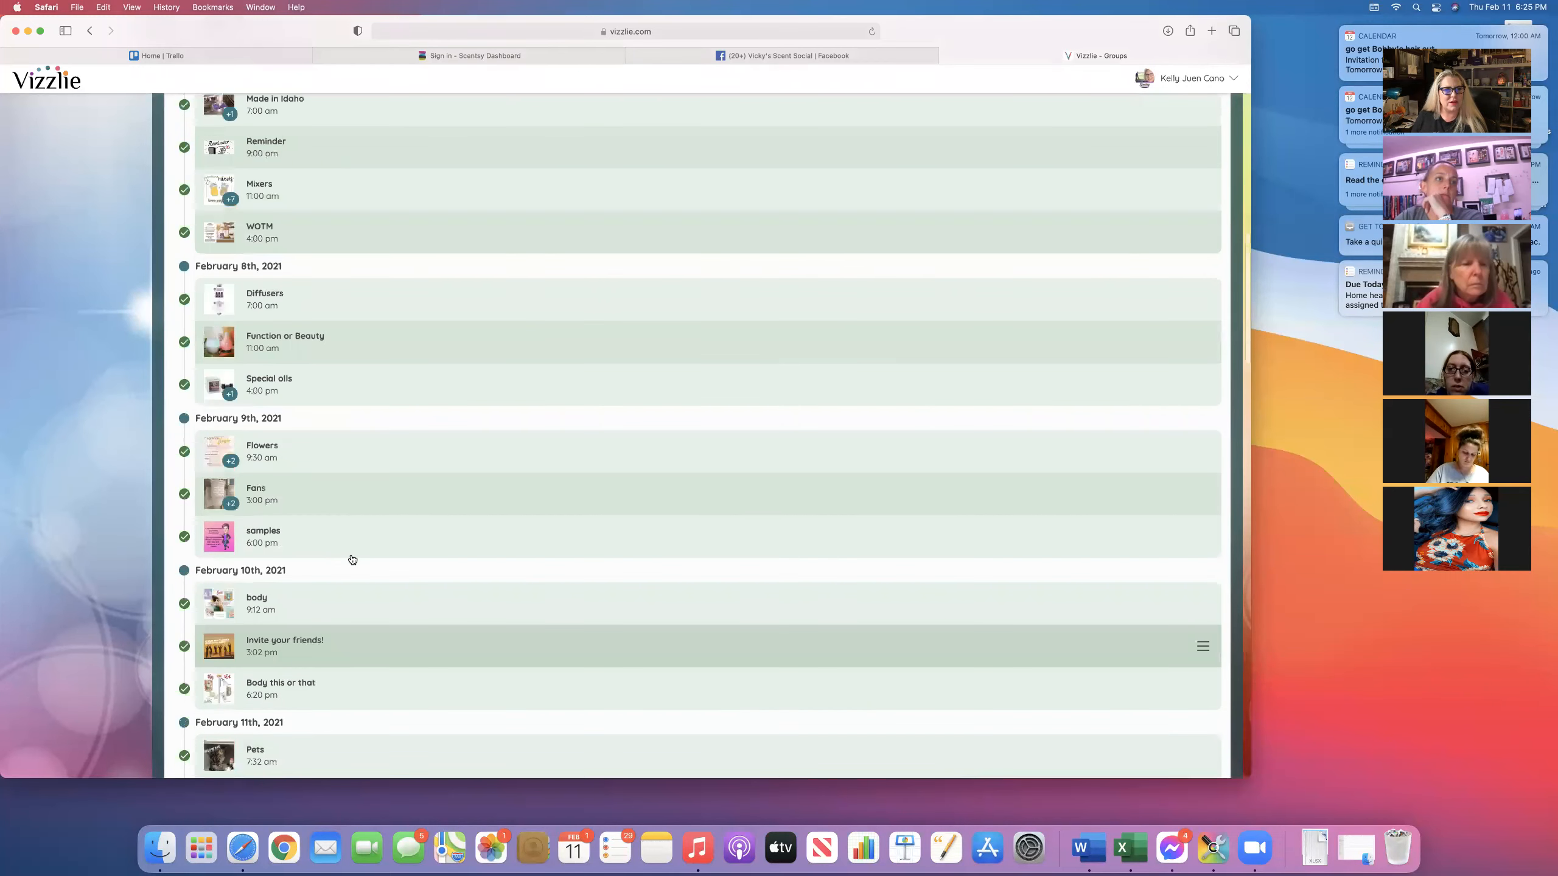
scroll(351, 554, up, 5)
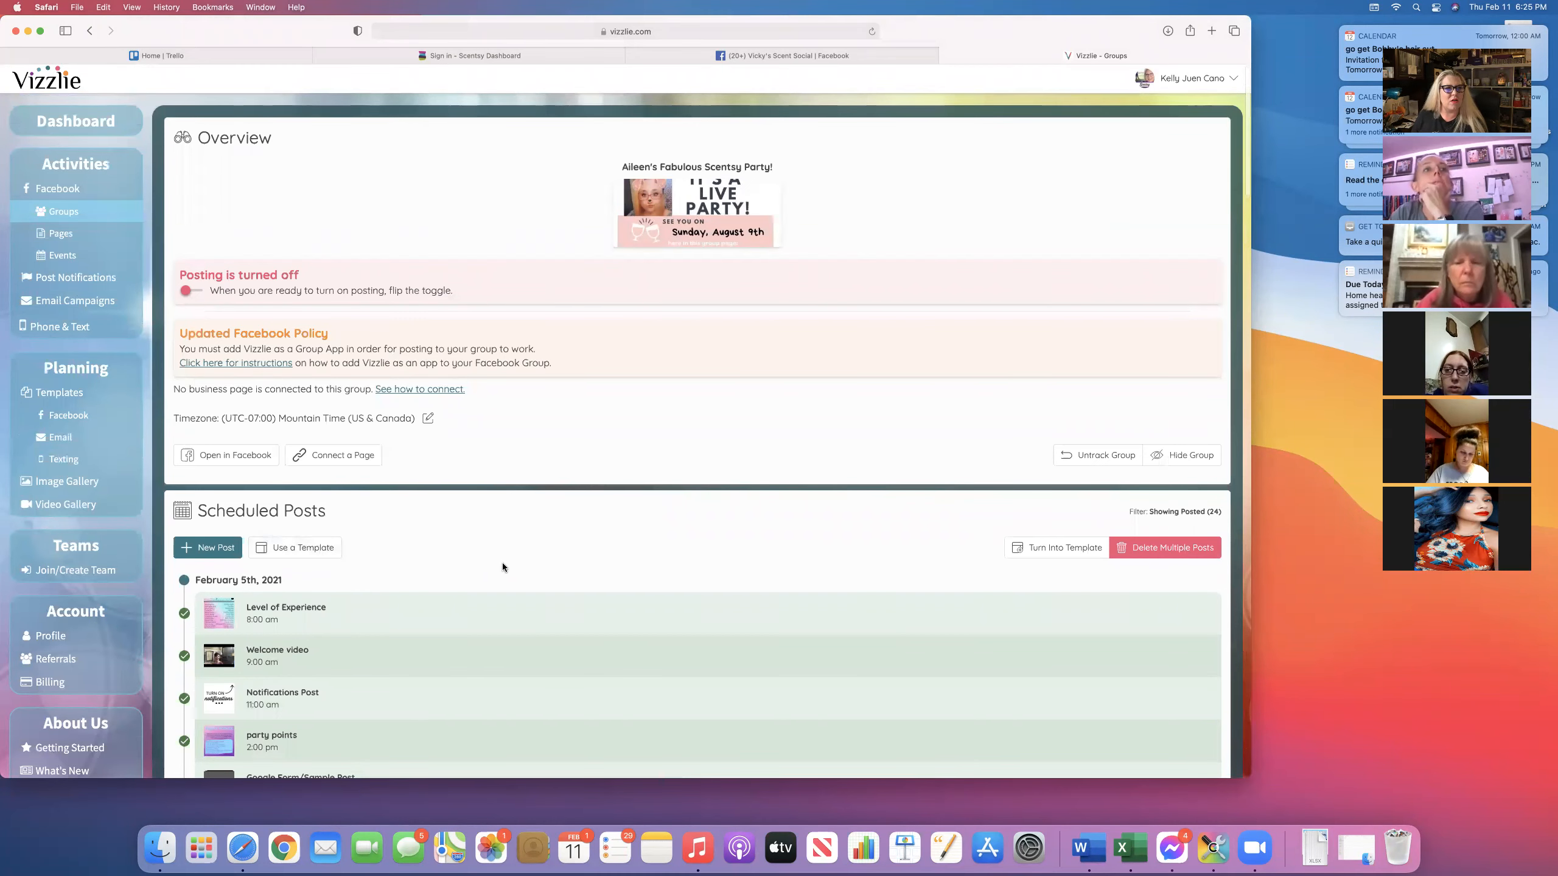
scroll(501, 565, down, 6)
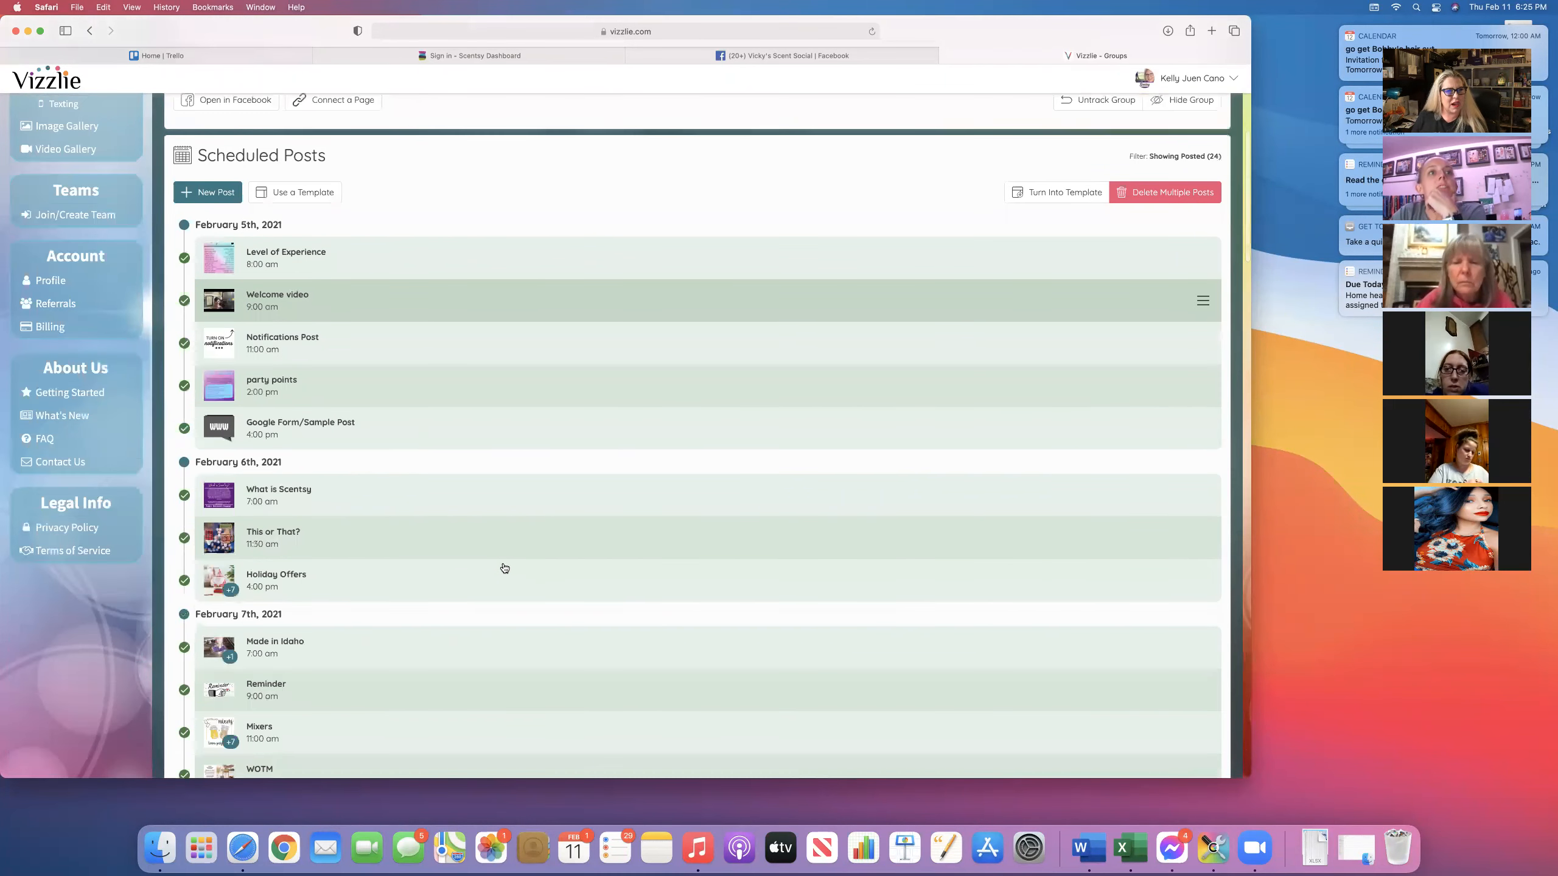
scroll(504, 567, down, 15)
scroll(503, 563, up, 14)
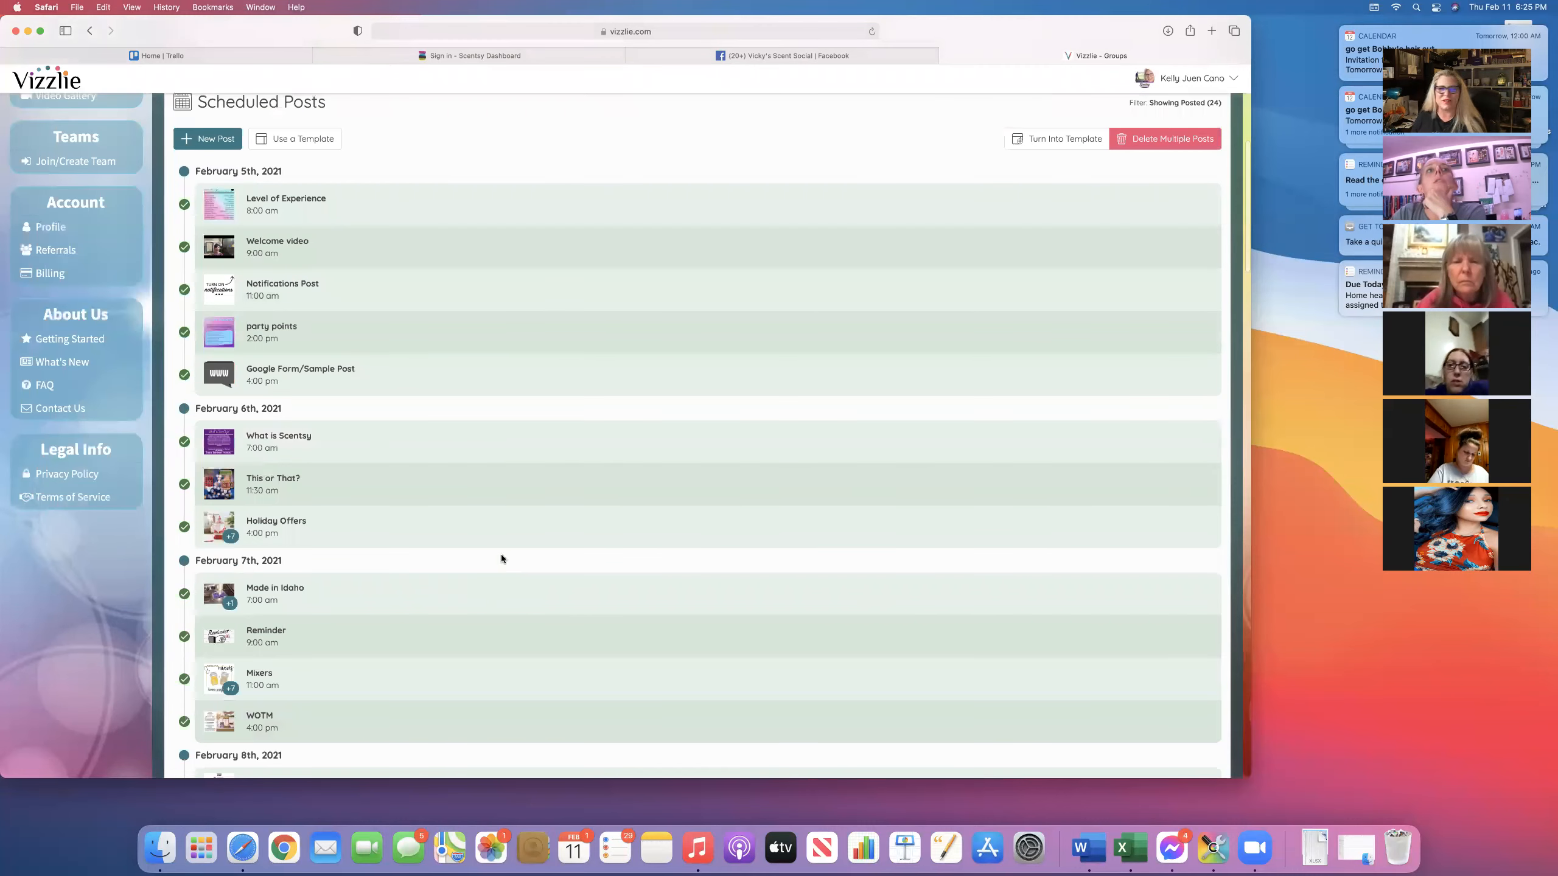
Turn on automated posting for the group and confirm resuming the scheduled posts
scroll(502, 559, up, 7)
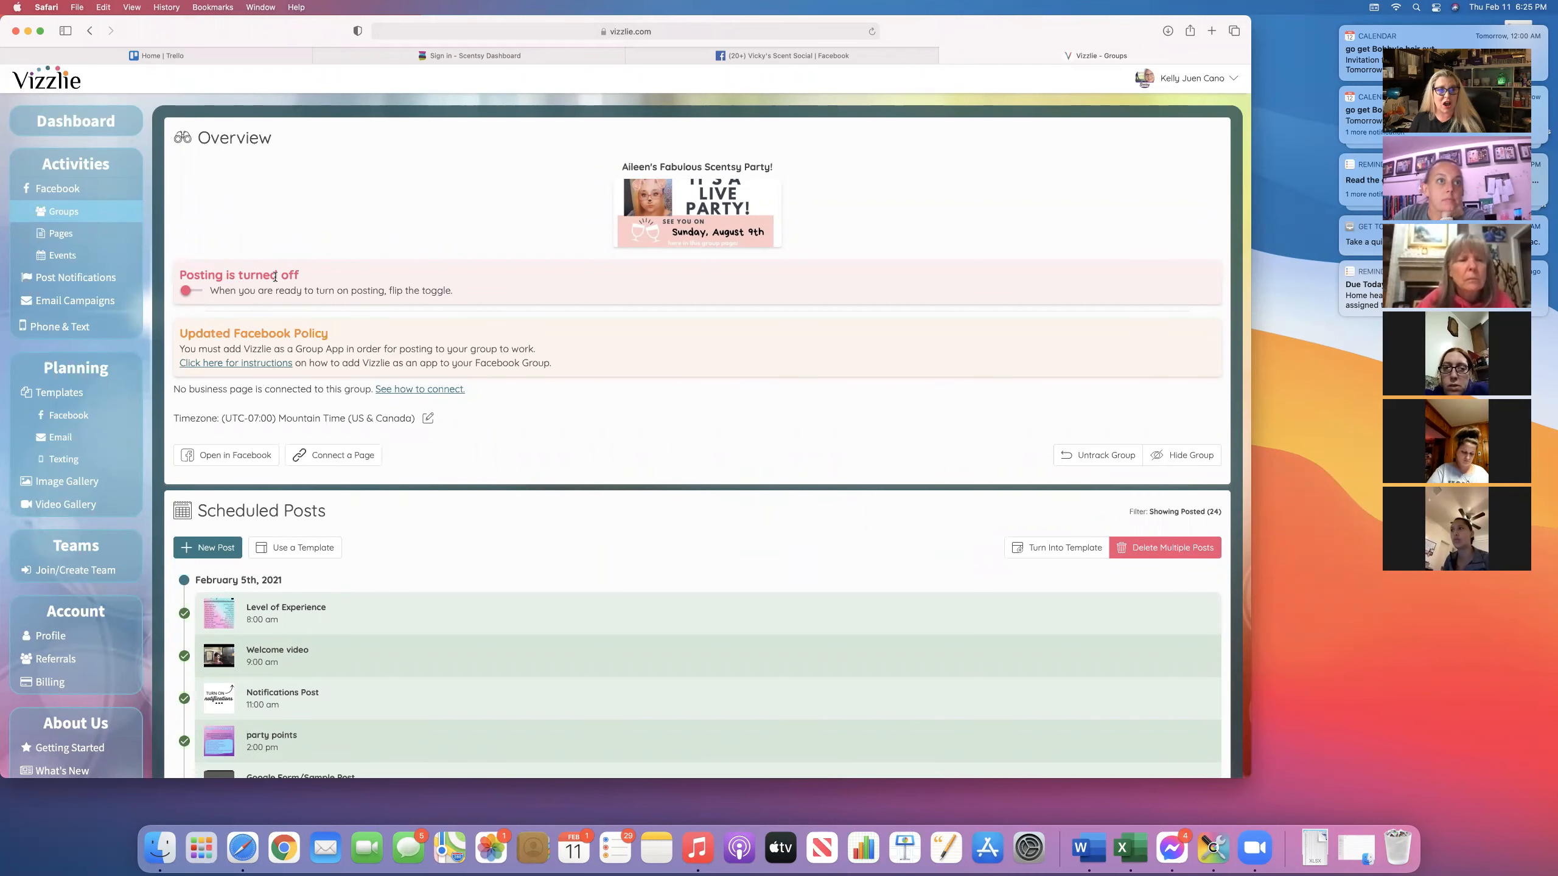
click(191, 291)
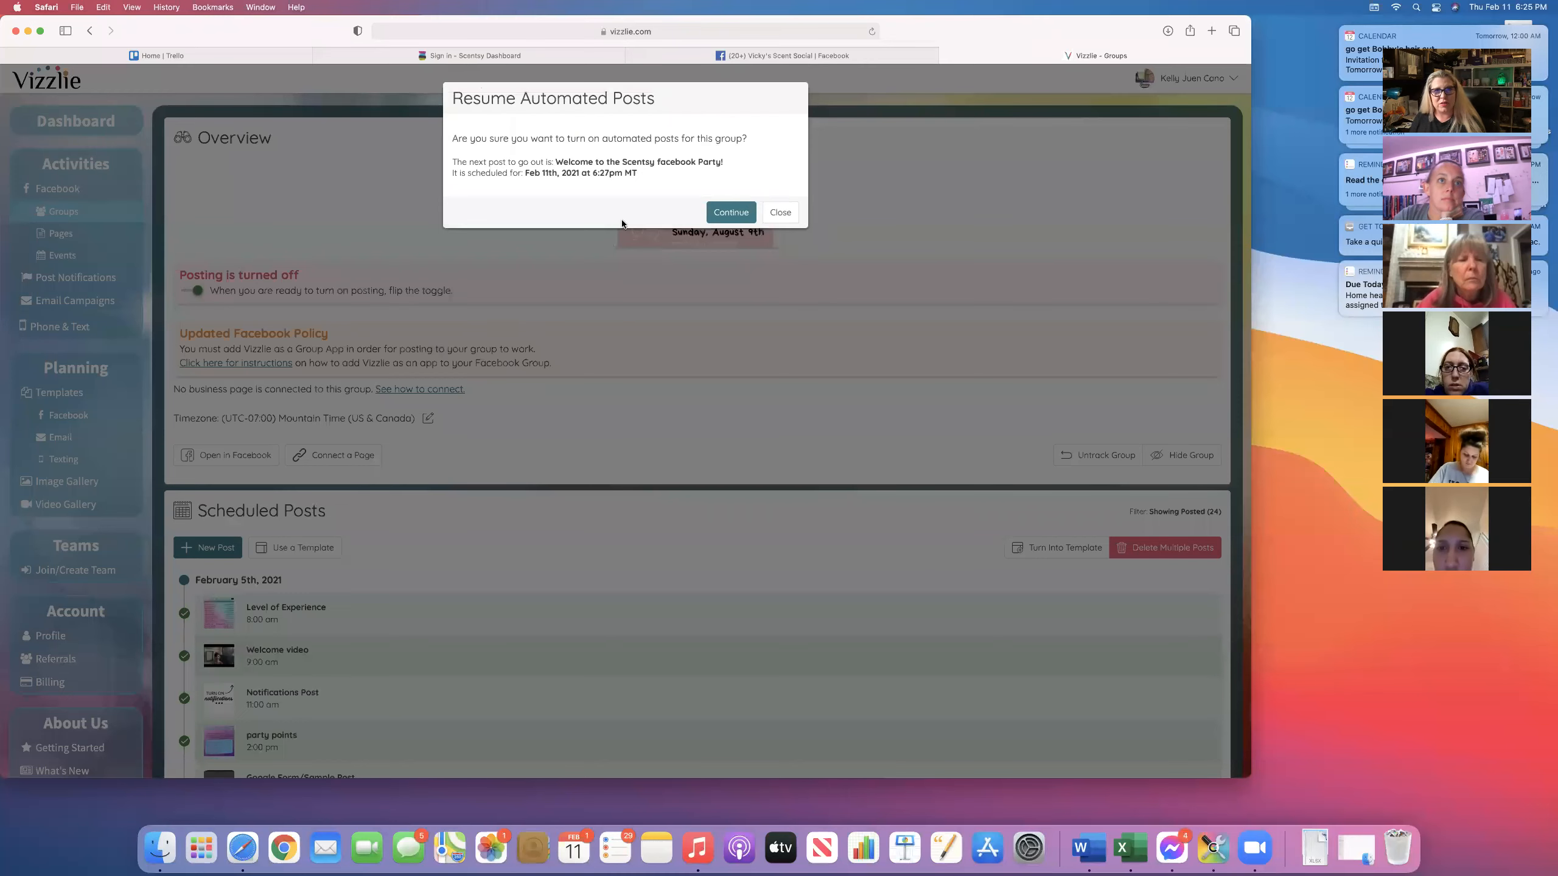
click(728, 212)
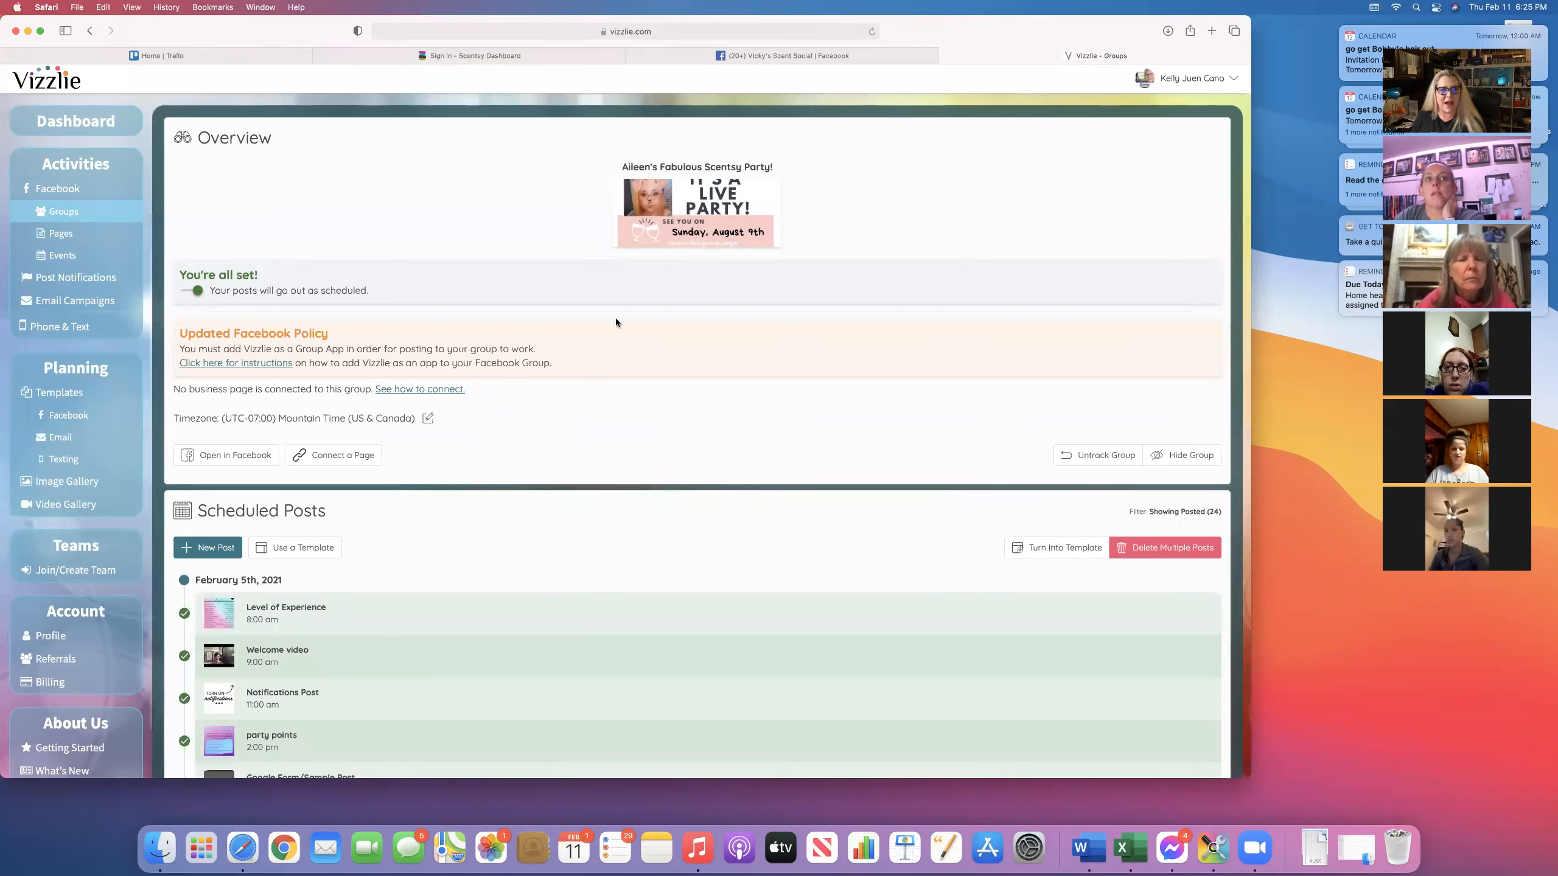
Review the text replacement for the "host" keyword below the scheduled posts and save it with its existing value
scroll(333, 357, down, 5)
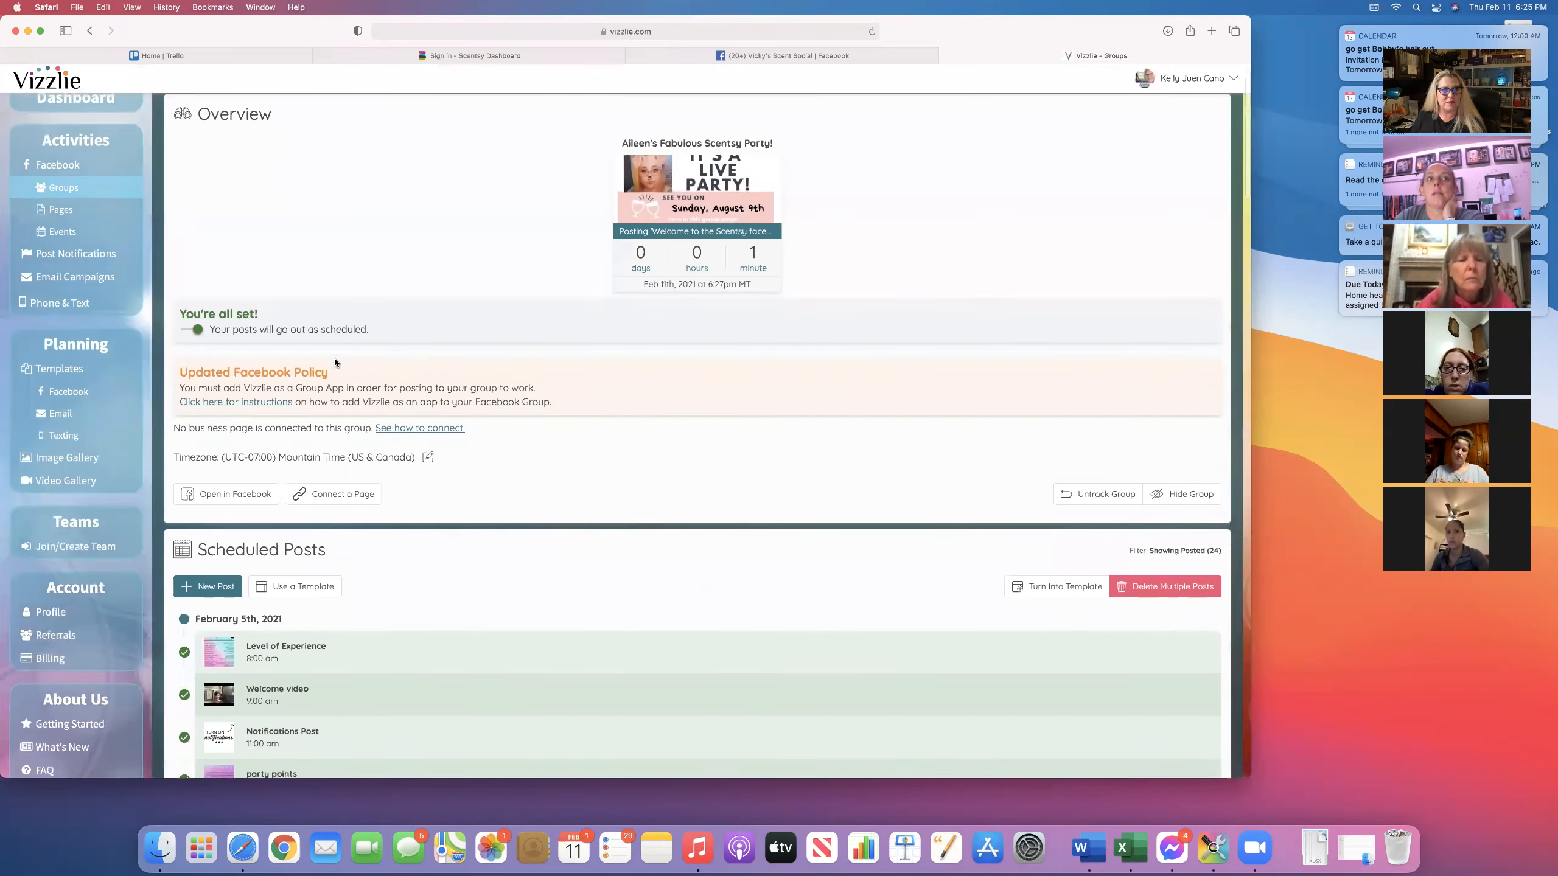
scroll(430, 373, down, 20)
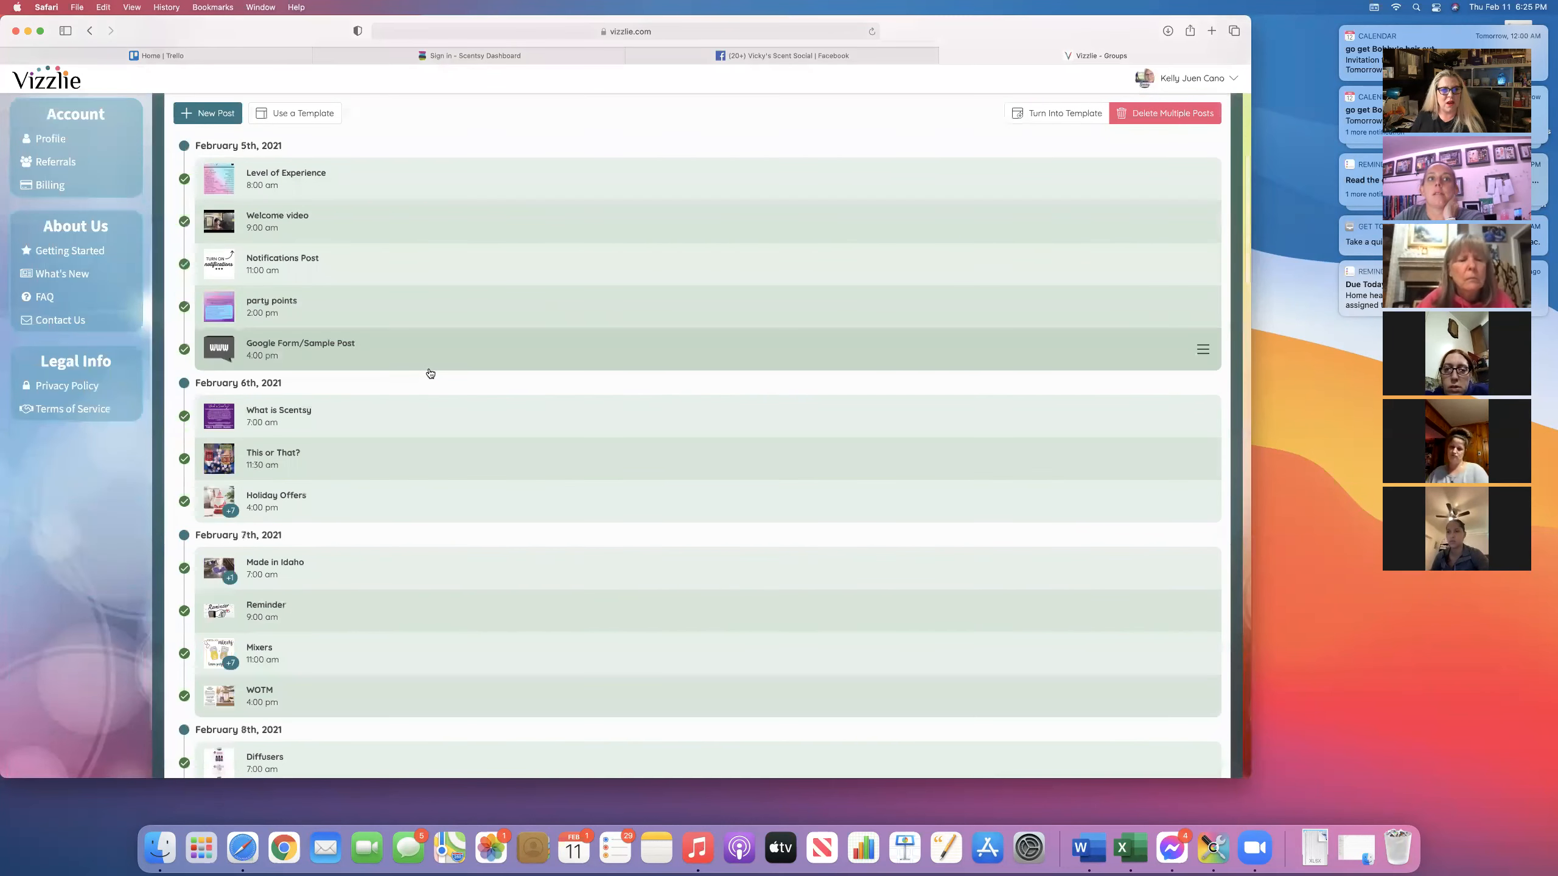
scroll(431, 372, down, 3)
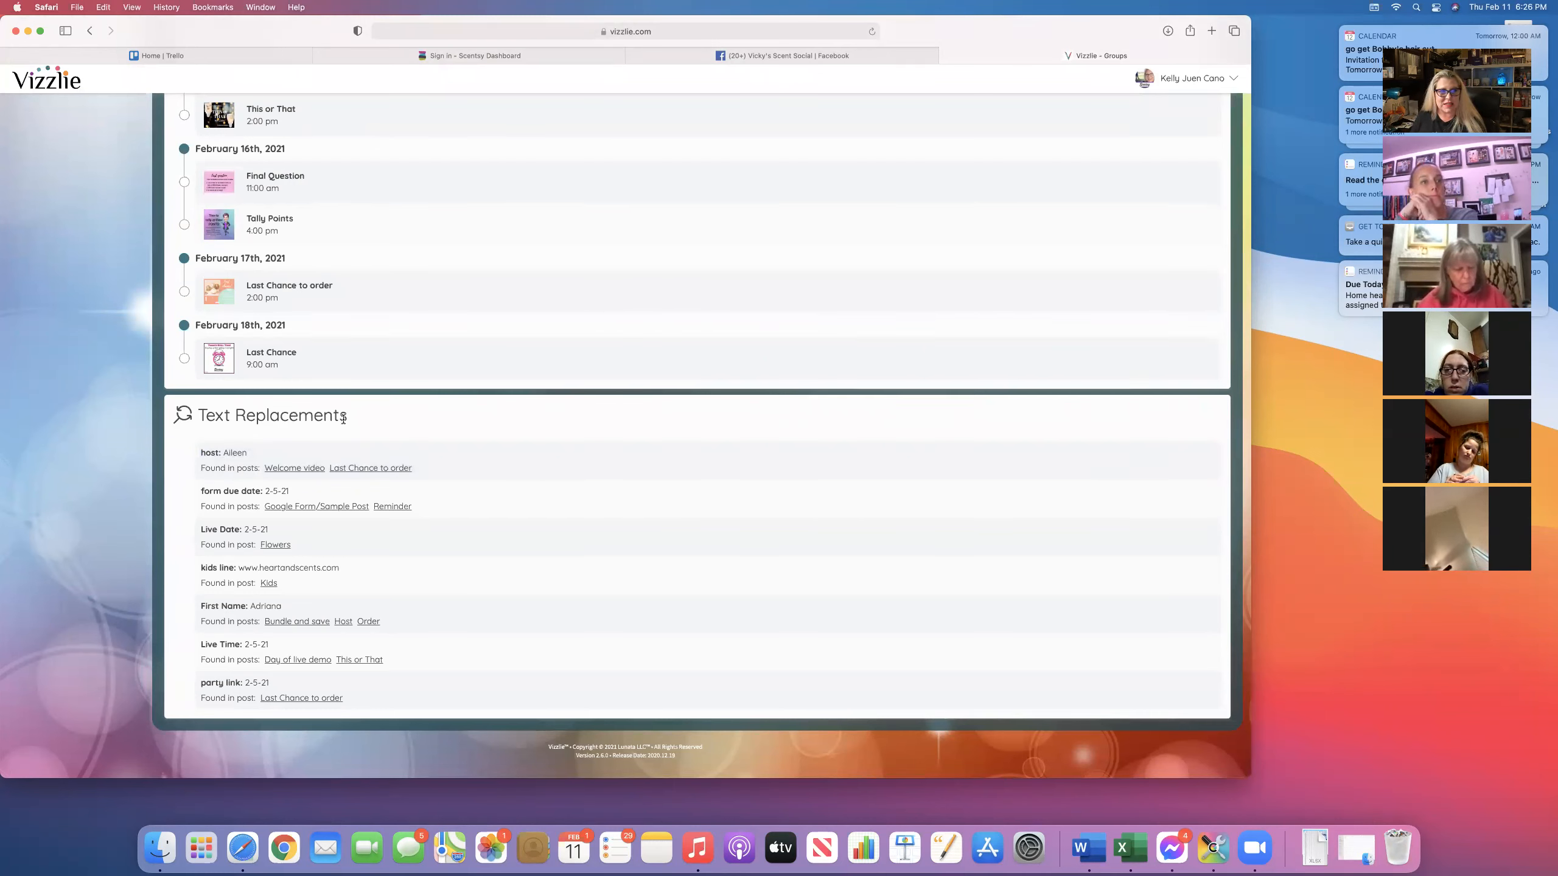
click(243, 466)
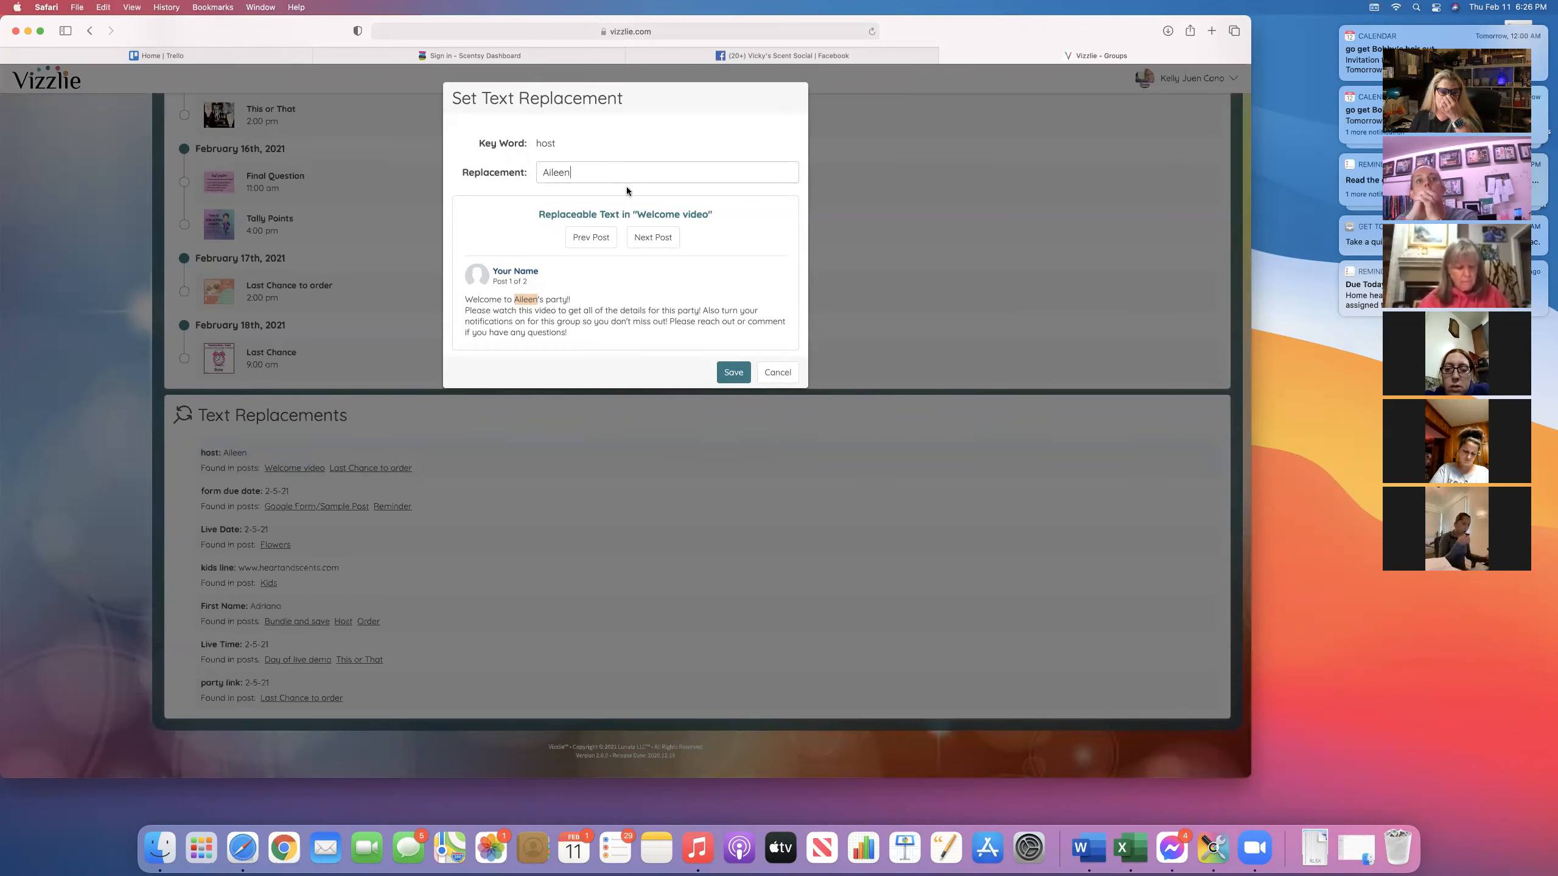
click(733, 372)
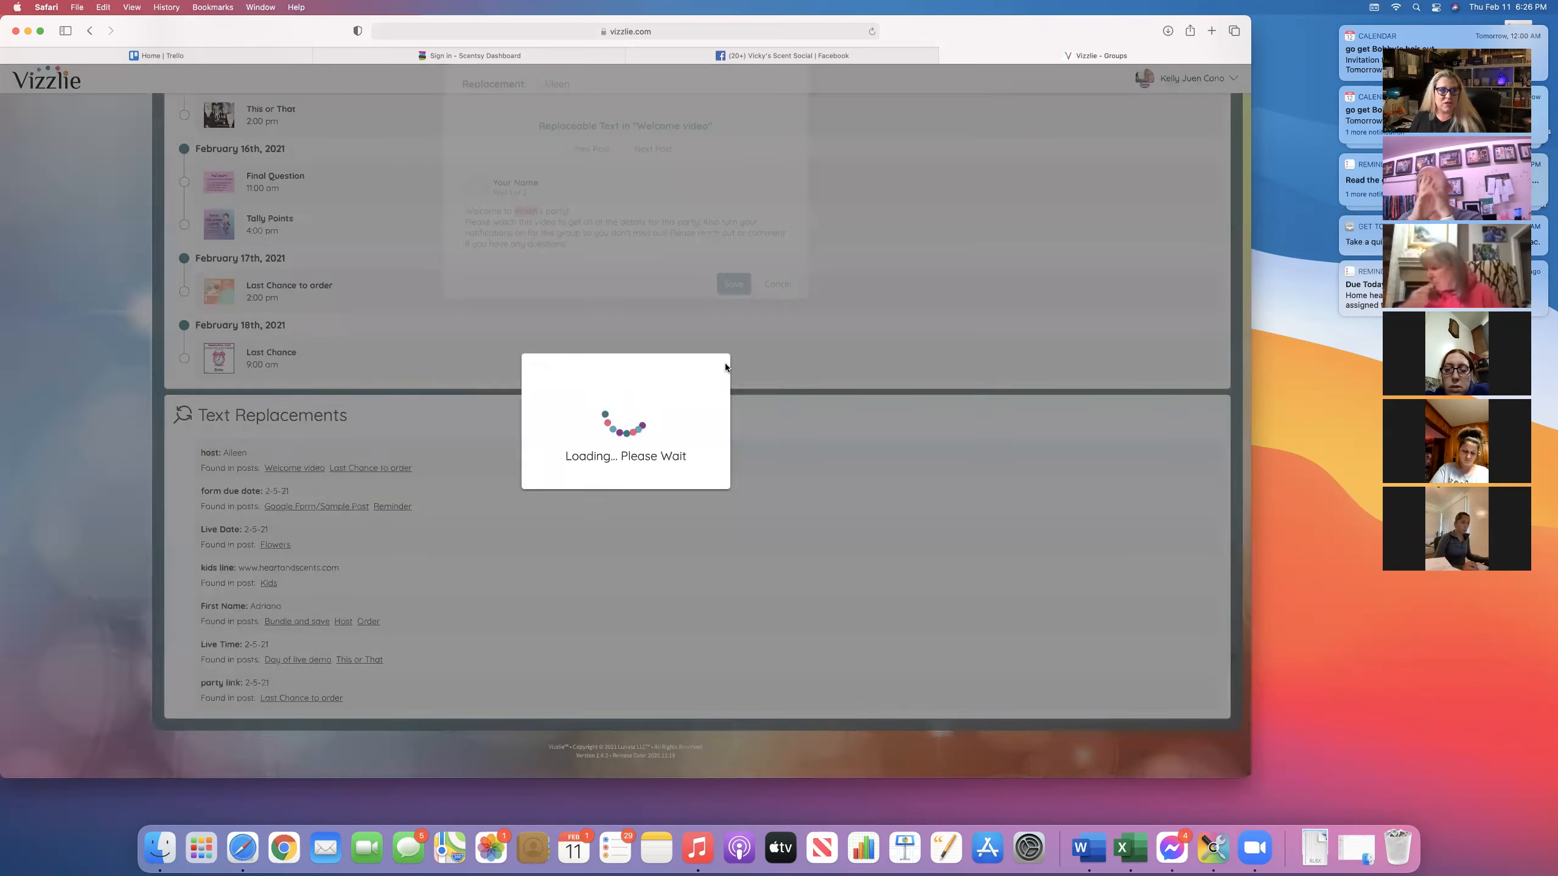
Inspect the "form due date" text replacement, cancel without changing it, and return to the group's posting overview
scroll(337, 501, down, 10)
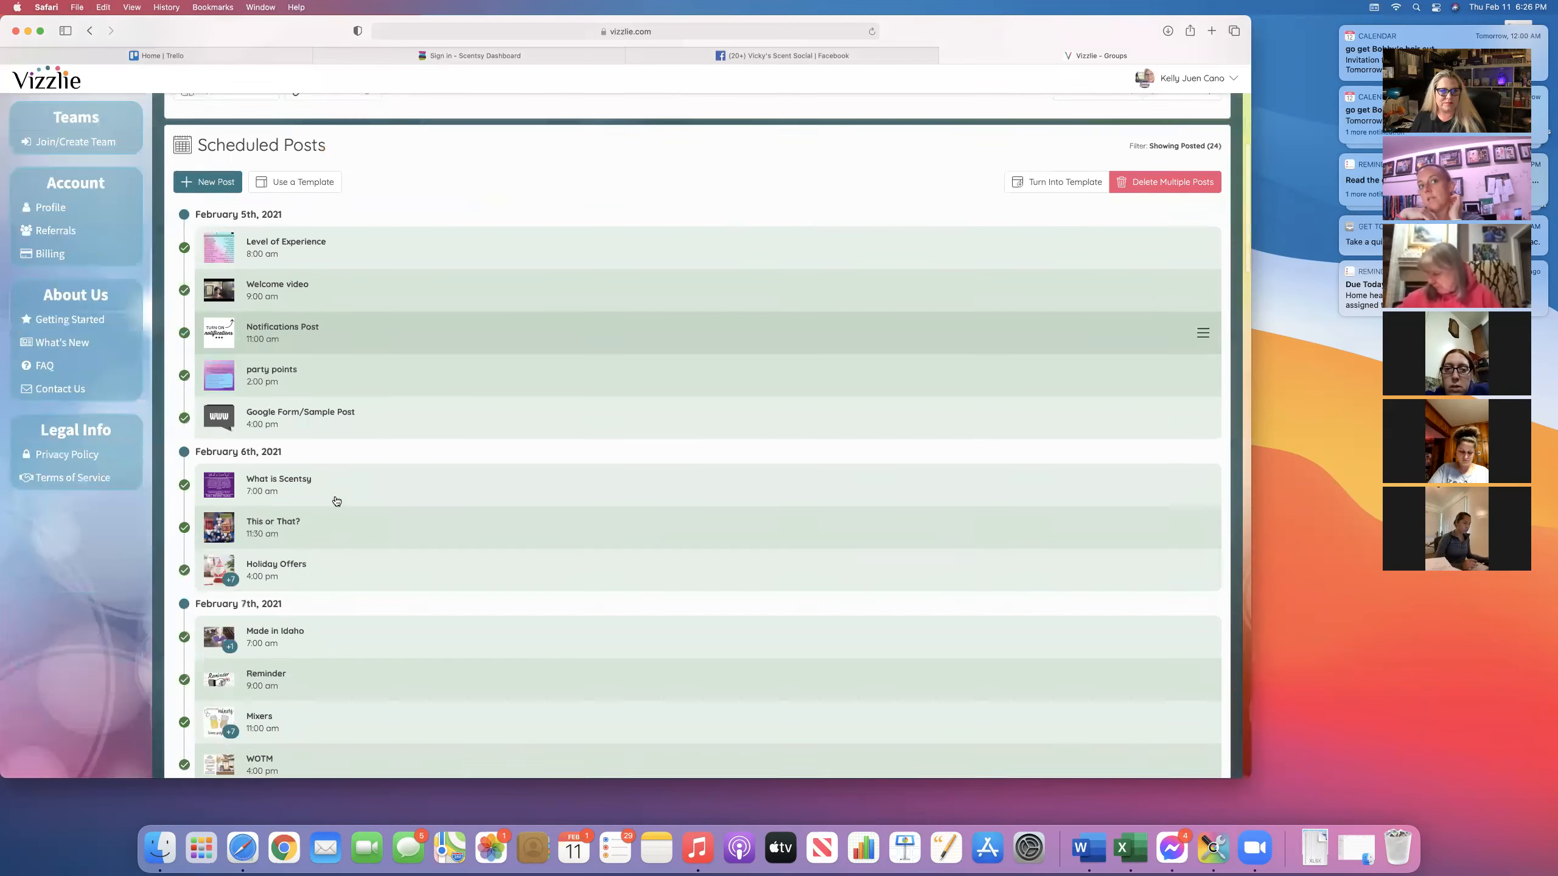
scroll(336, 501, down, 6)
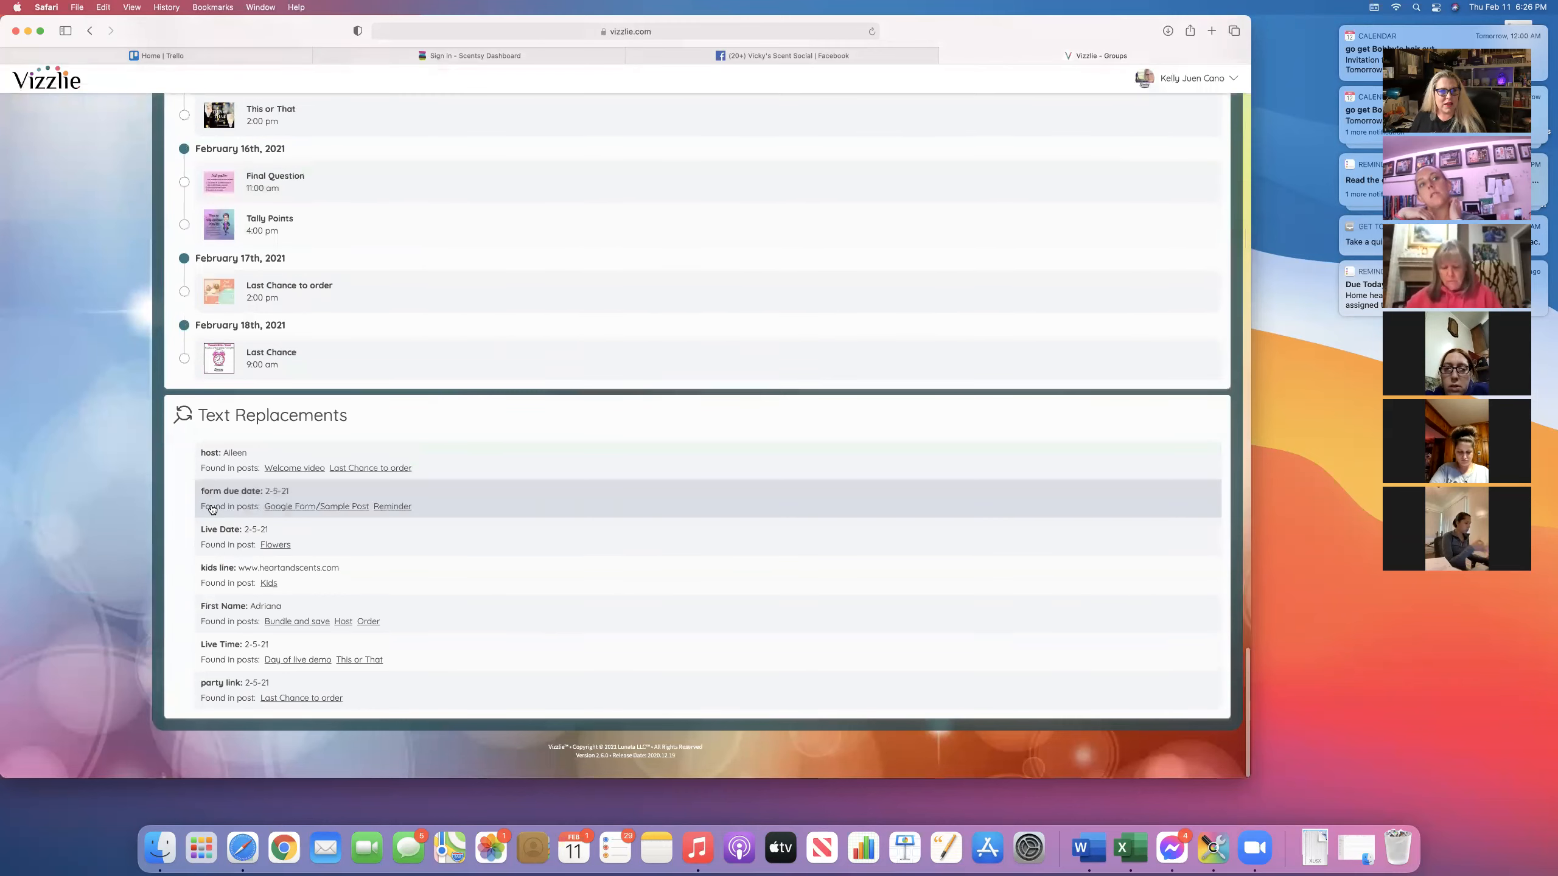
click(208, 508)
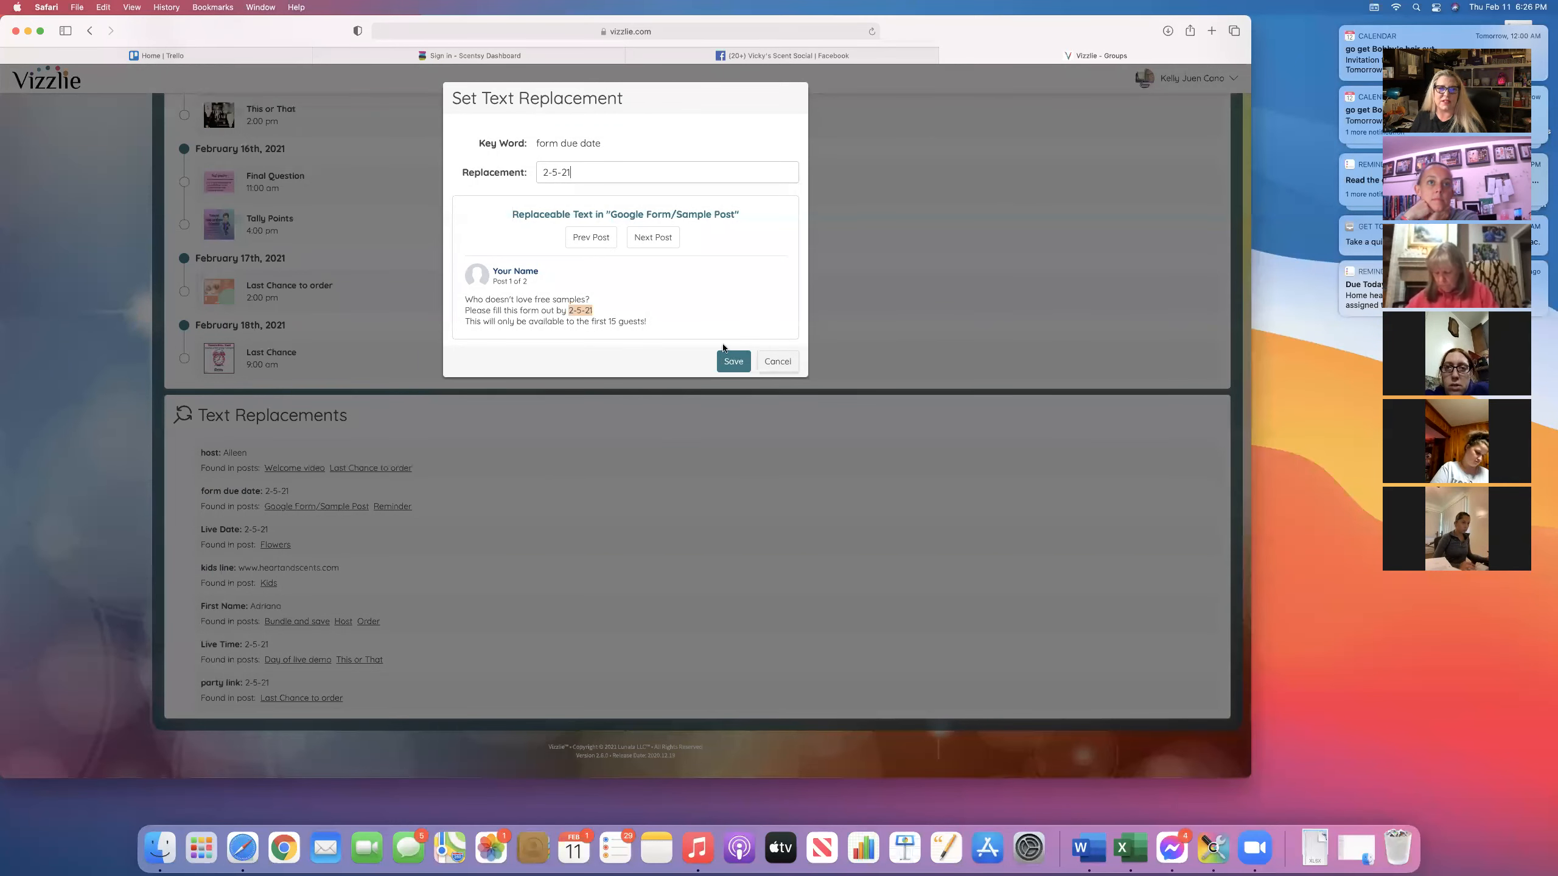
click(773, 363)
scroll(724, 351, up, 10)
scroll(725, 352, up, 20)
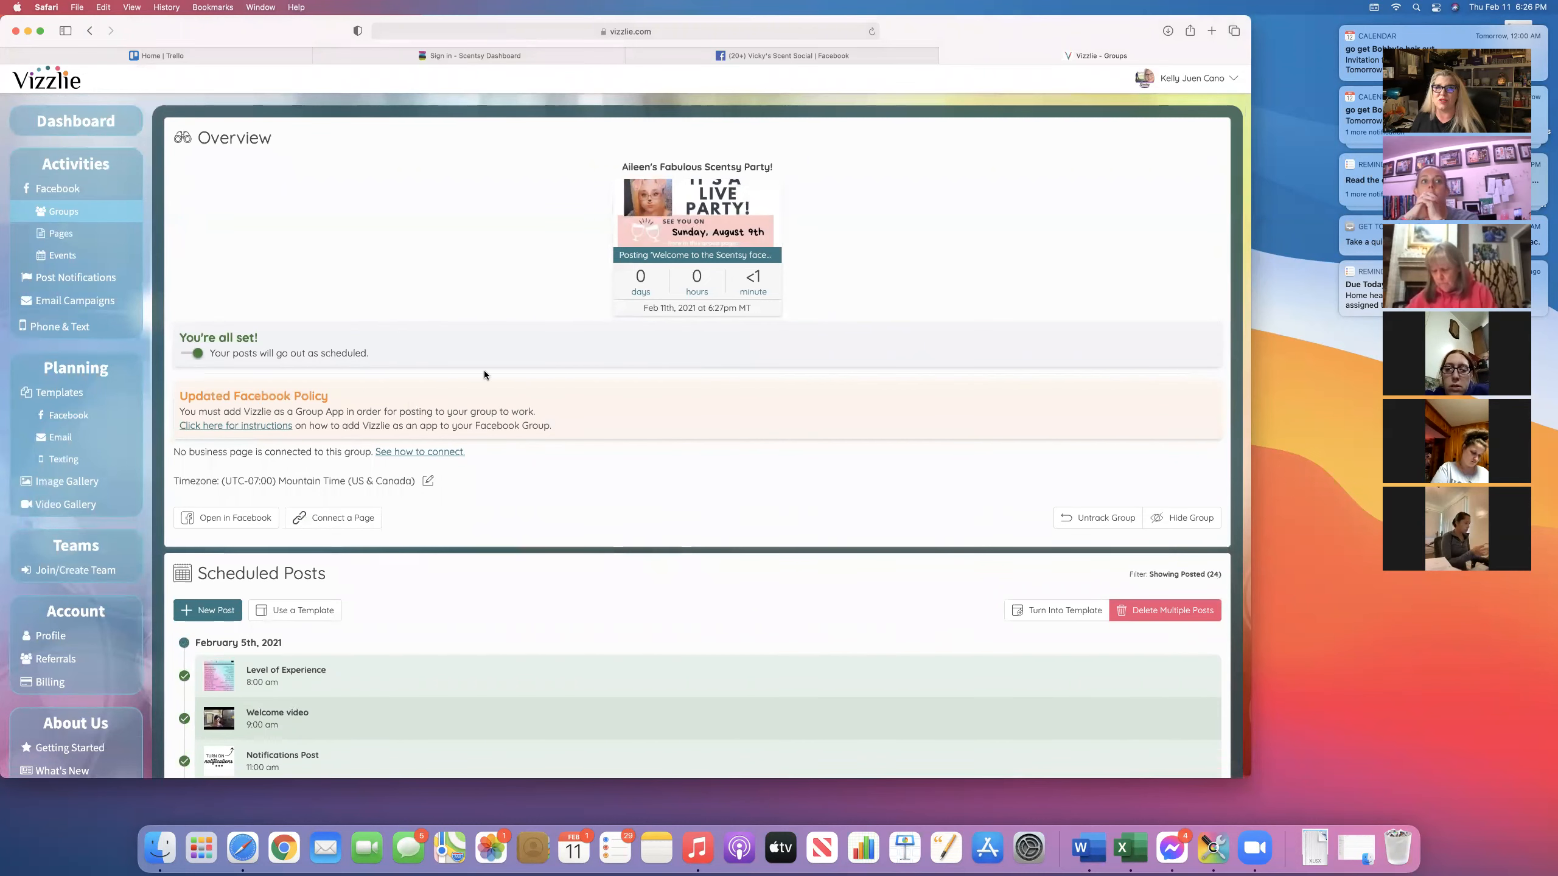
Switch to the Facebook group, leave its app search and settings for the group home, and examine the Vizzlie posts and comments in the discussion
click(813, 53)
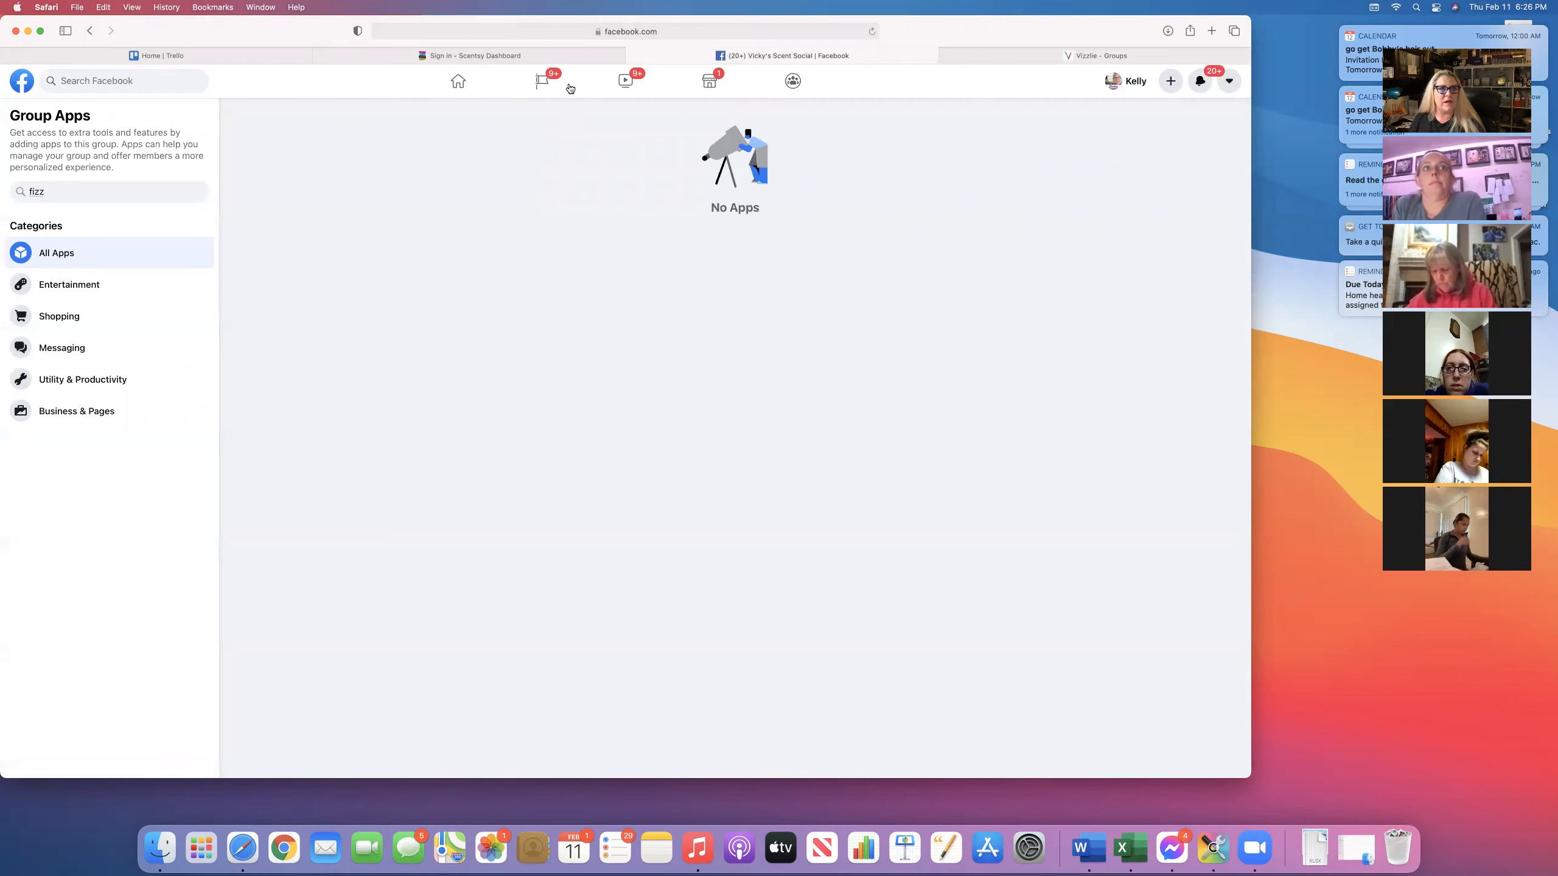
click(91, 29)
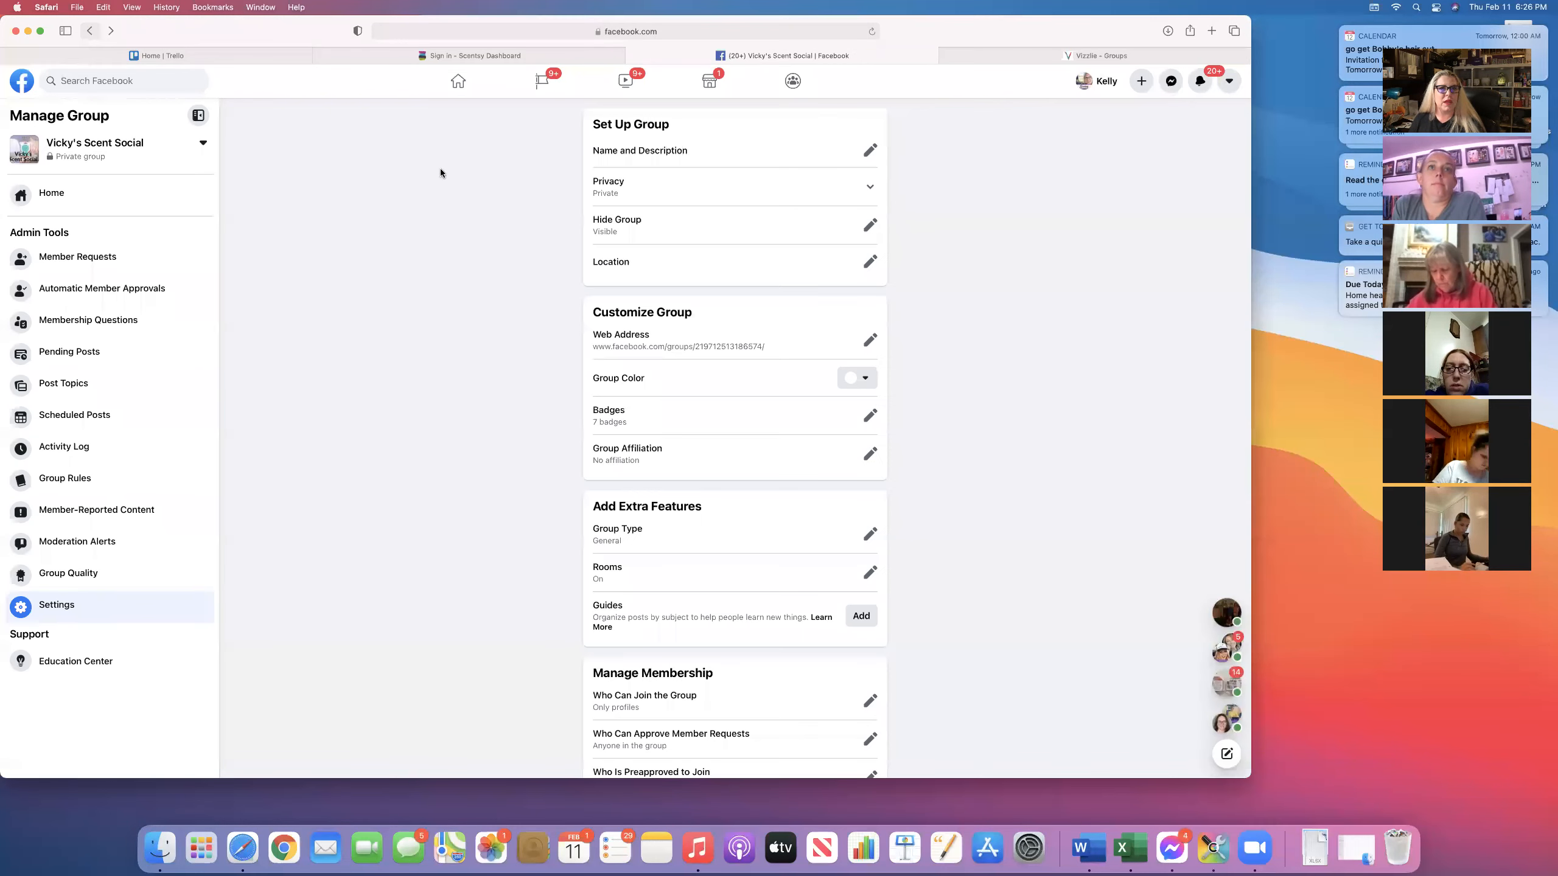
click(83, 196)
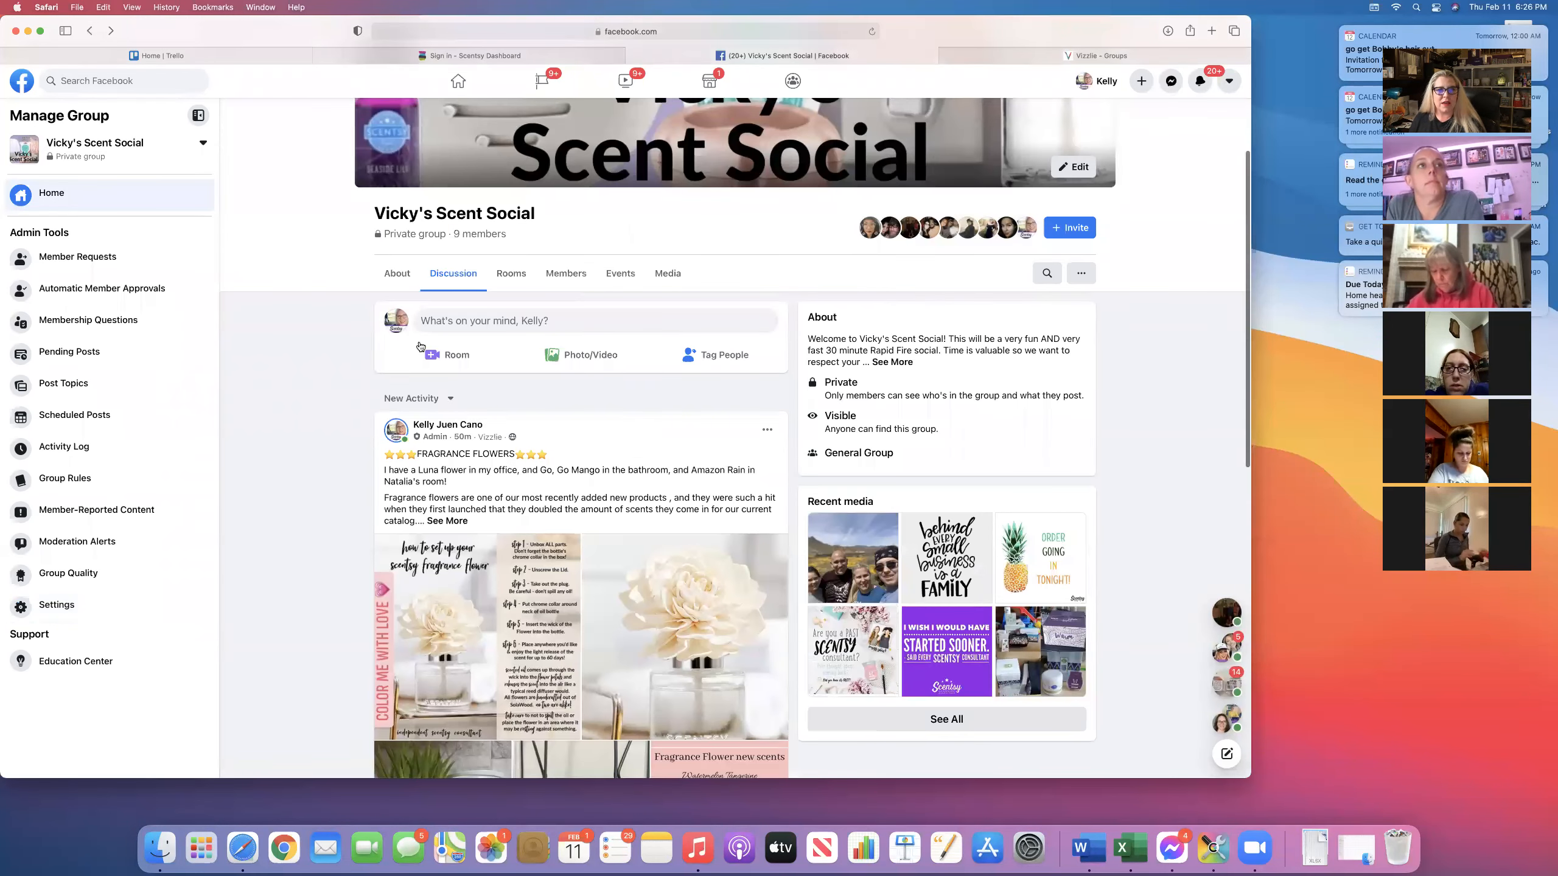
scroll(420, 347, down, 3)
scroll(457, 305, down, 1)
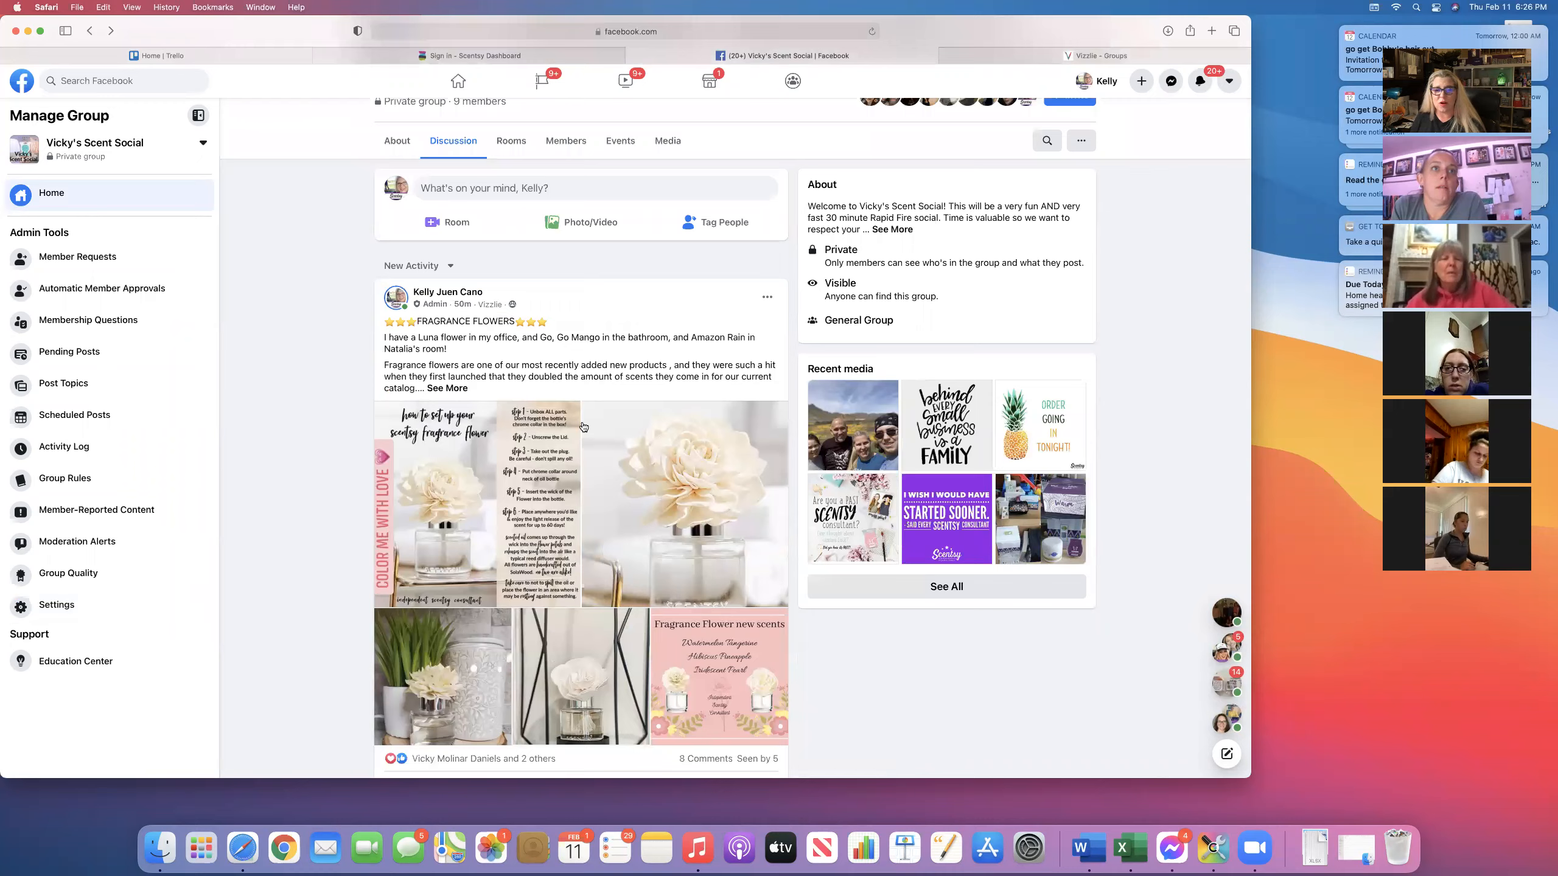
scroll(583, 427, down, 7)
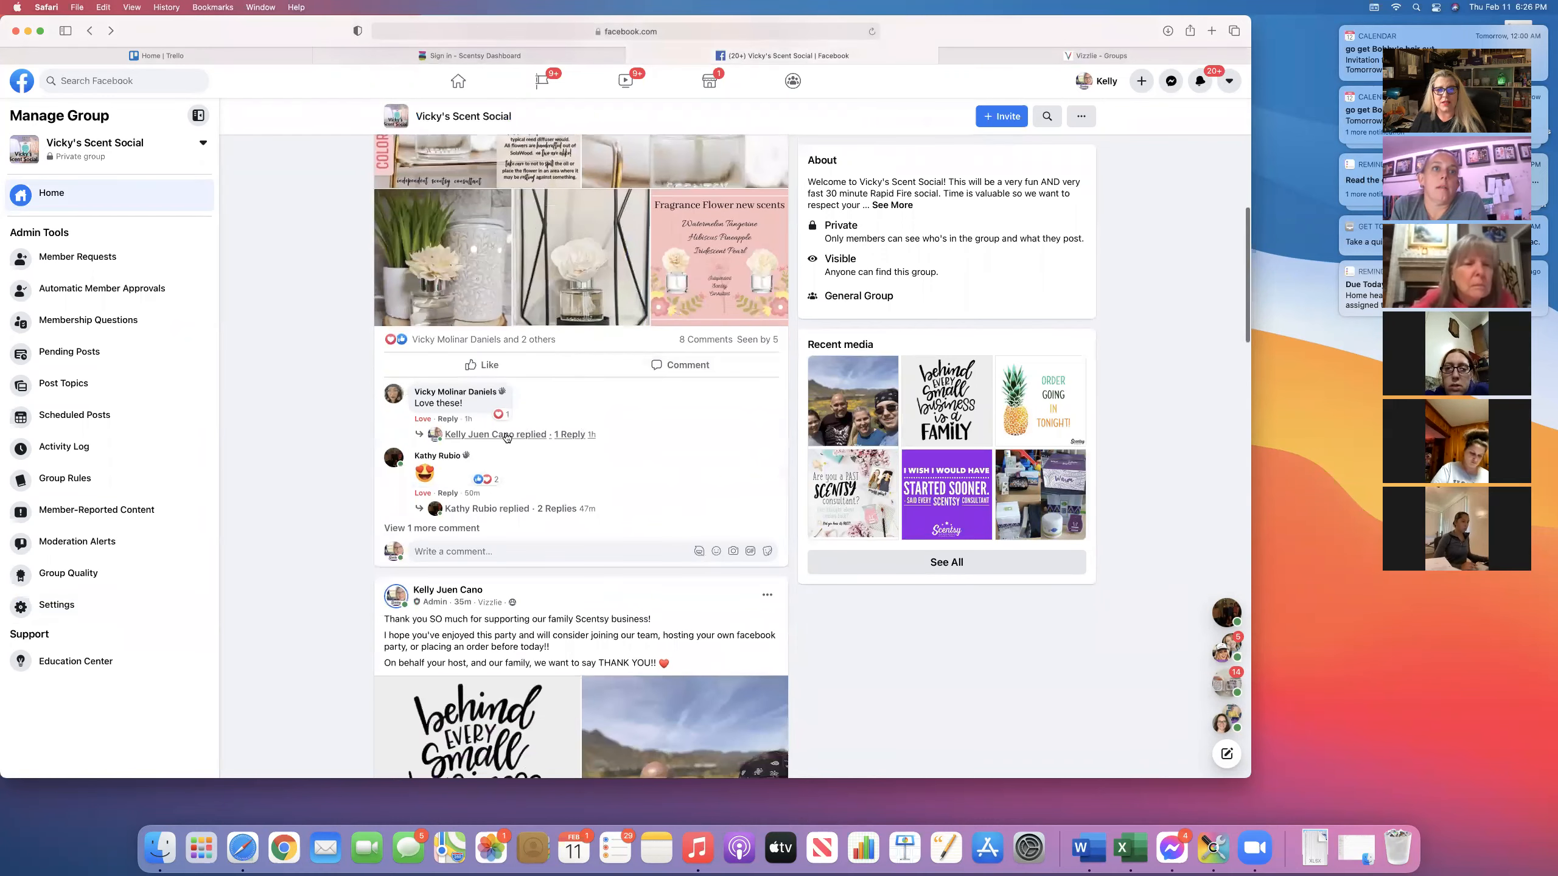